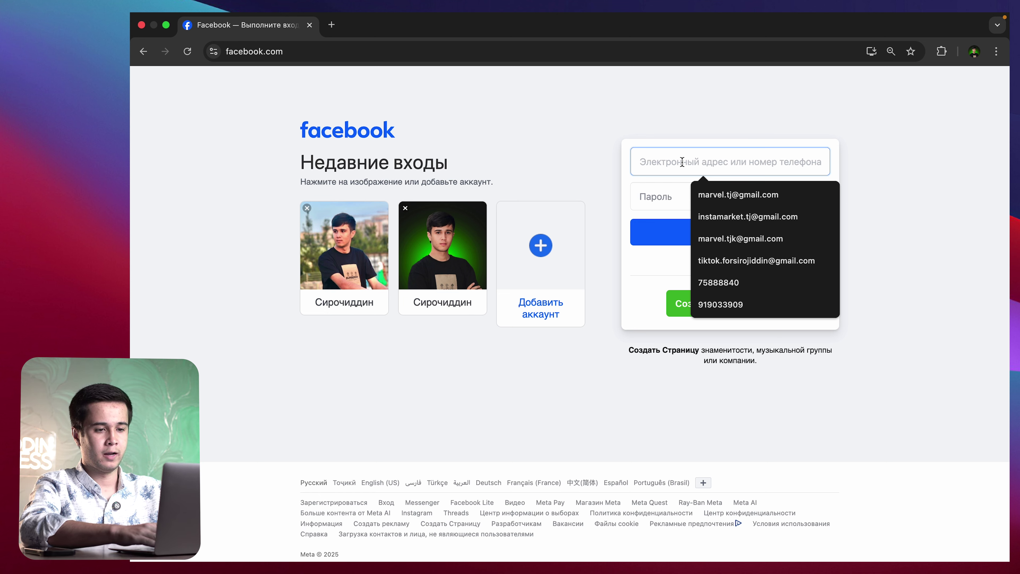
Step: Log in to Facebook with the saved phone number and its password, and save the password in Chrome
type("919")
key("Down")
key("Return")
key("Tab")
type("*")
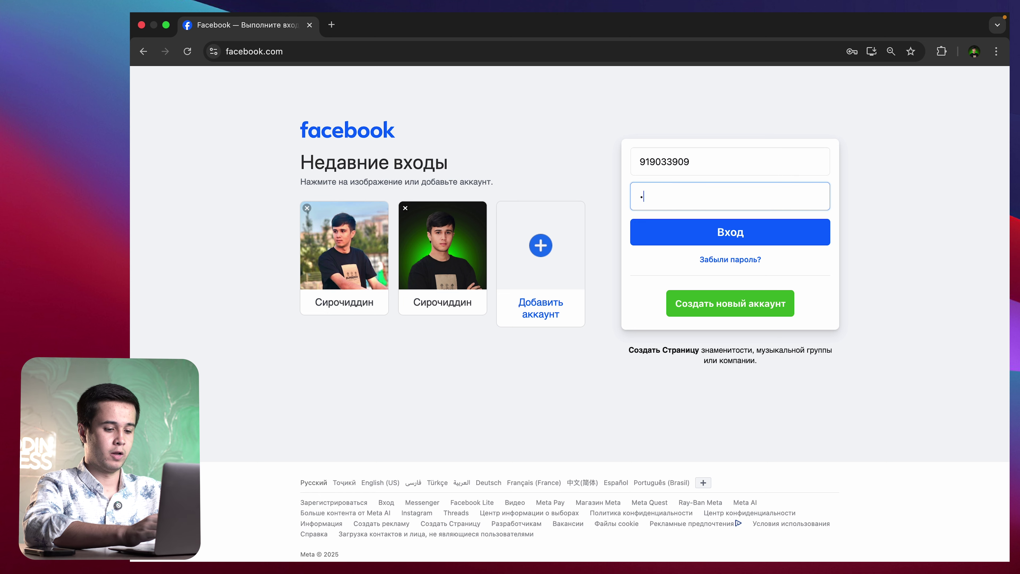
type("**************")
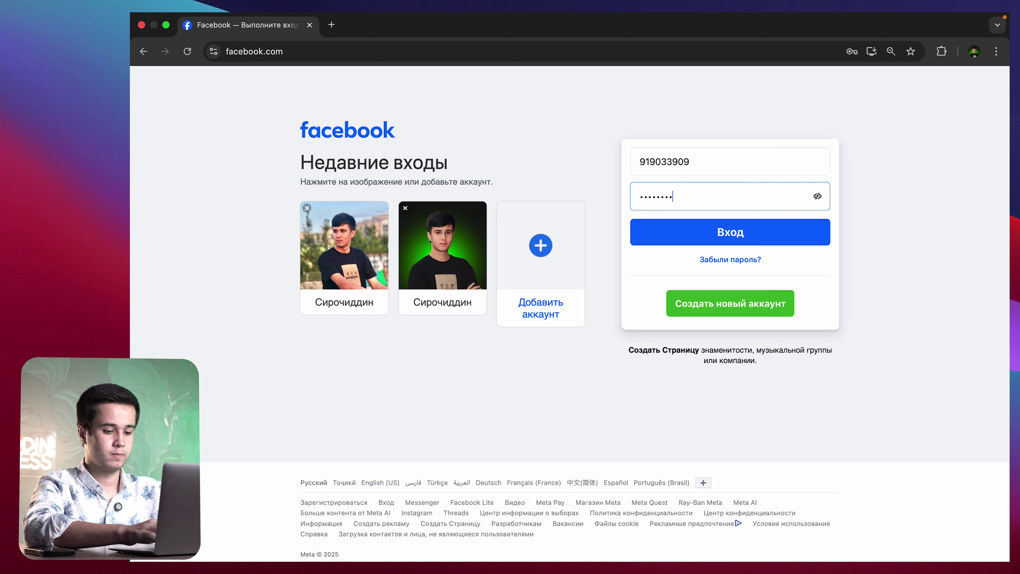
left_click(717, 232)
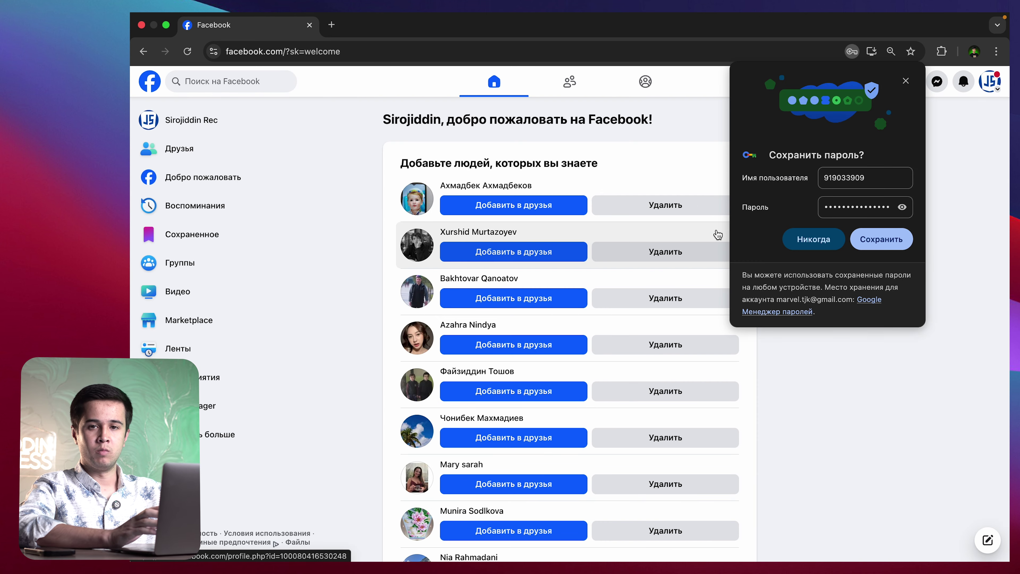
left_click(880, 244)
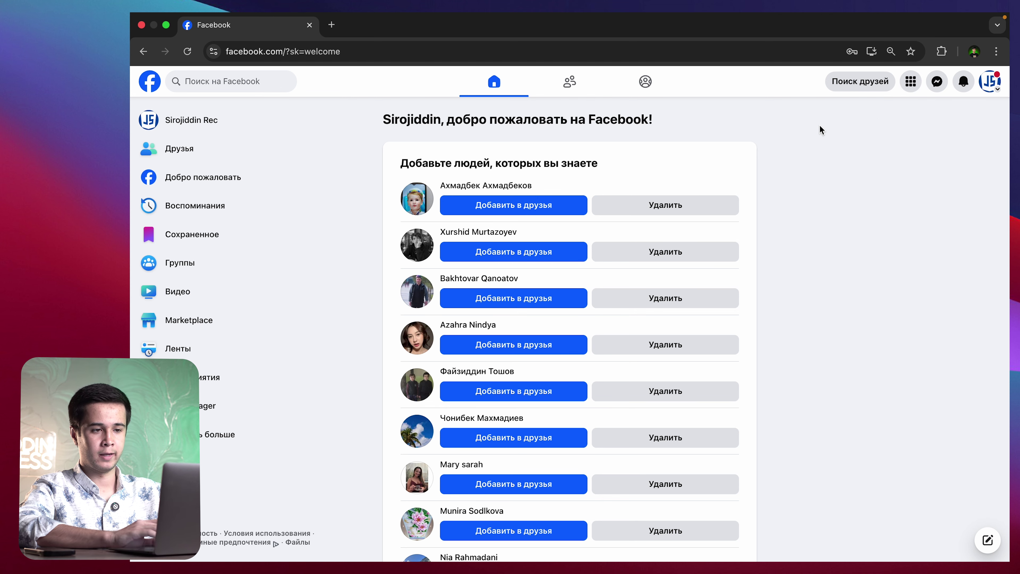
Step: Go to the Страницы section from the account menu's left sidebar
left_click(990, 82)
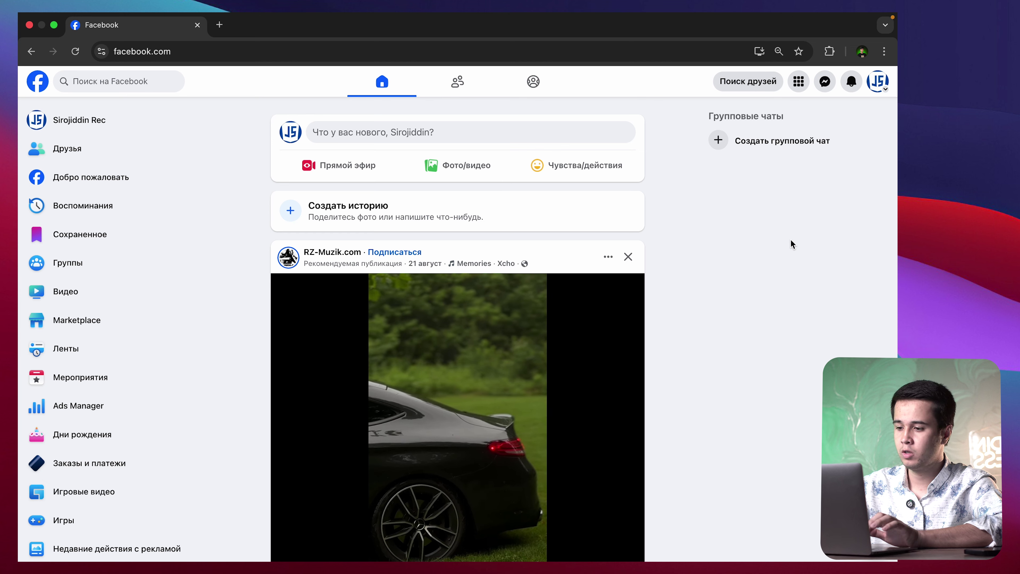
scroll(153, 387, "down", 4)
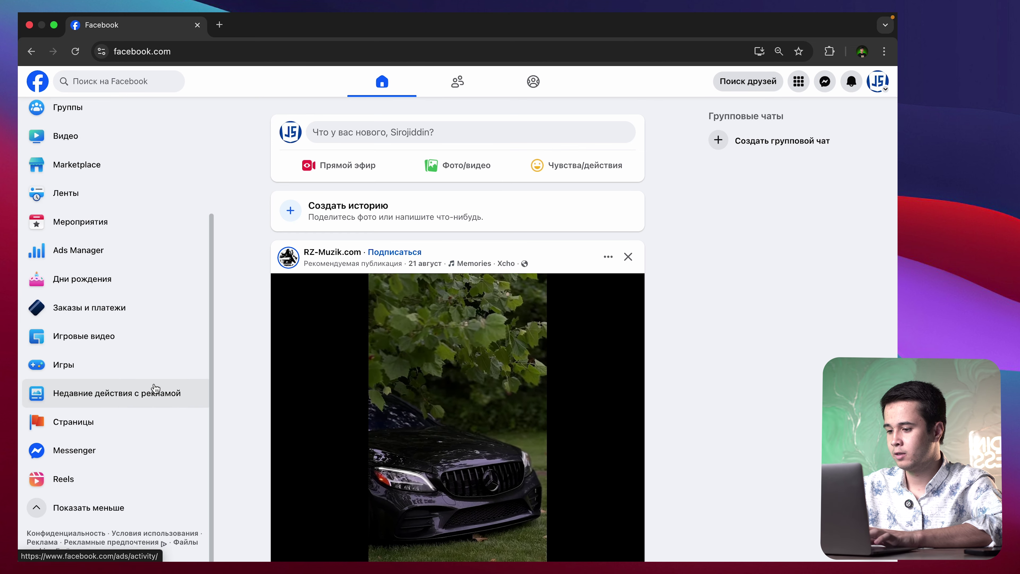
scroll(155, 388, "up", 1)
scroll(120, 402, "down", 1)
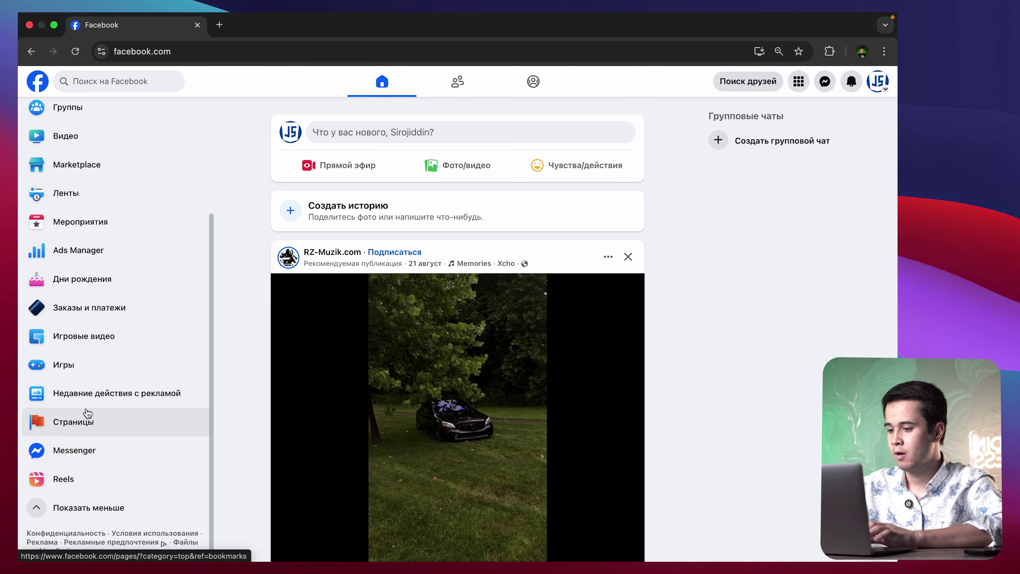
left_click(89, 424)
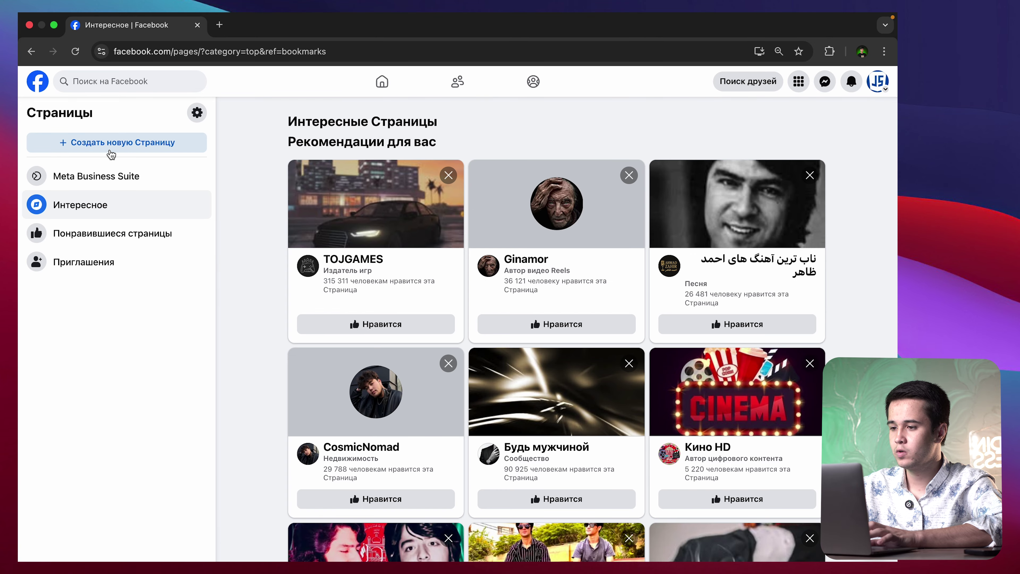
Step: Start a new Page and enter the business page name
left_click(111, 154)
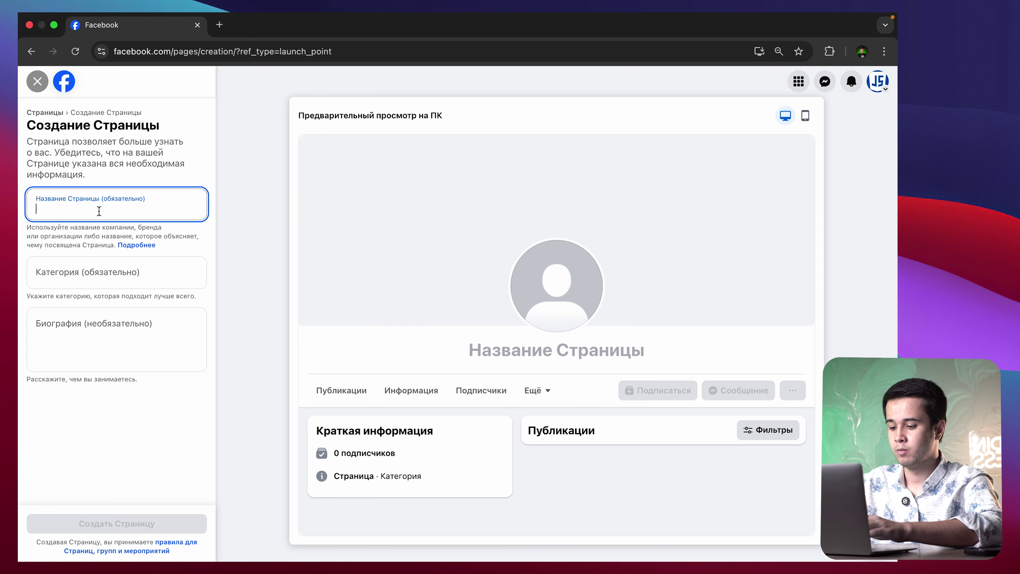
type("R")
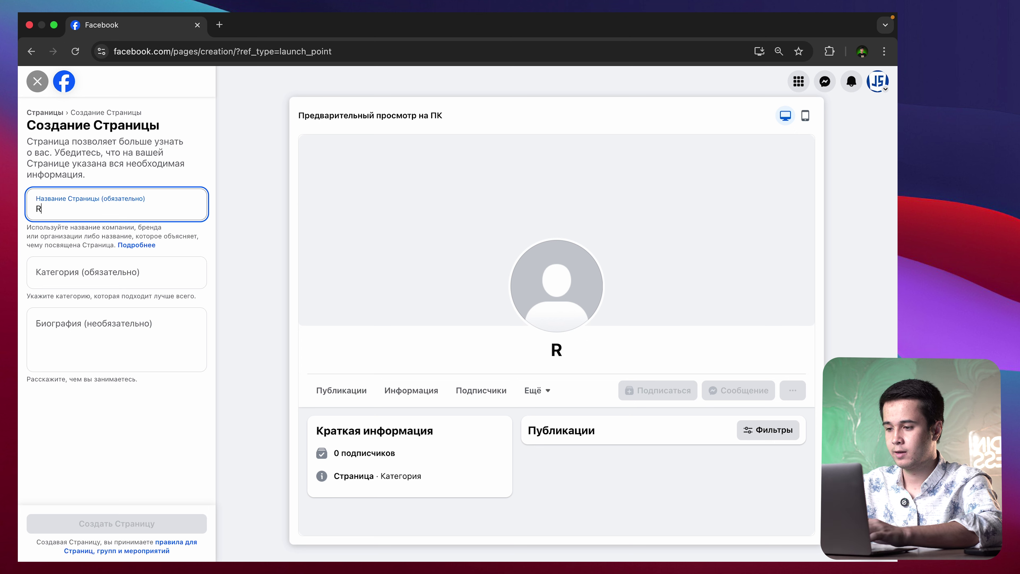
key("BackSpace")
type("Sirojiddin Rec")
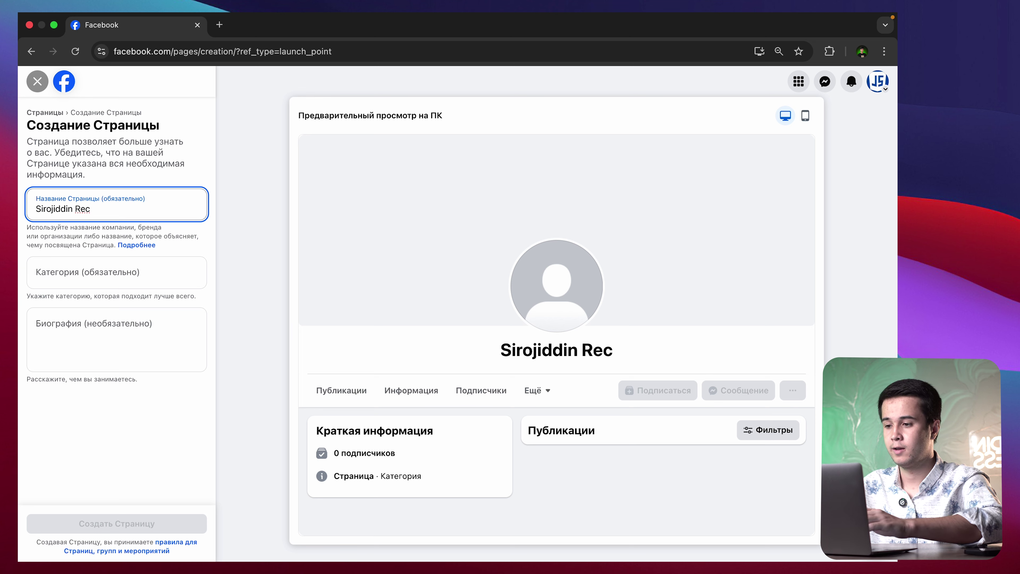
type(" Ads")
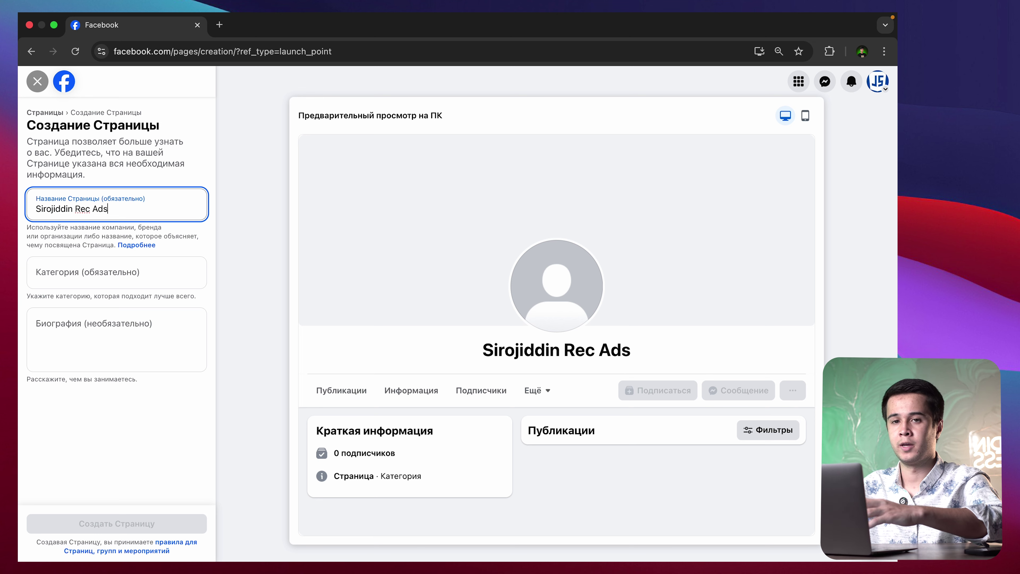
Step: Set the page category to Магазин оптовой торговли
left_click(64, 272)
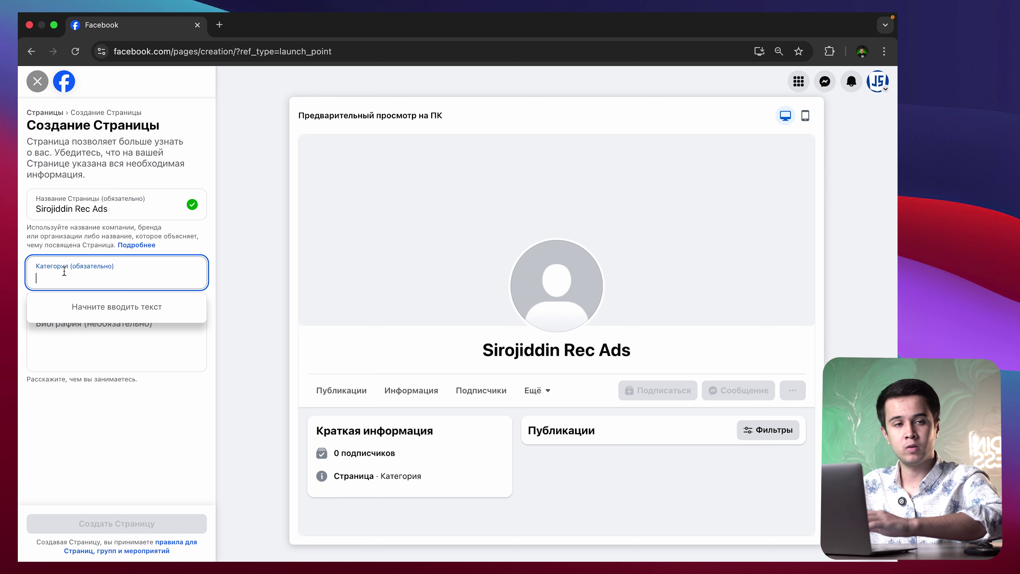
type("то")
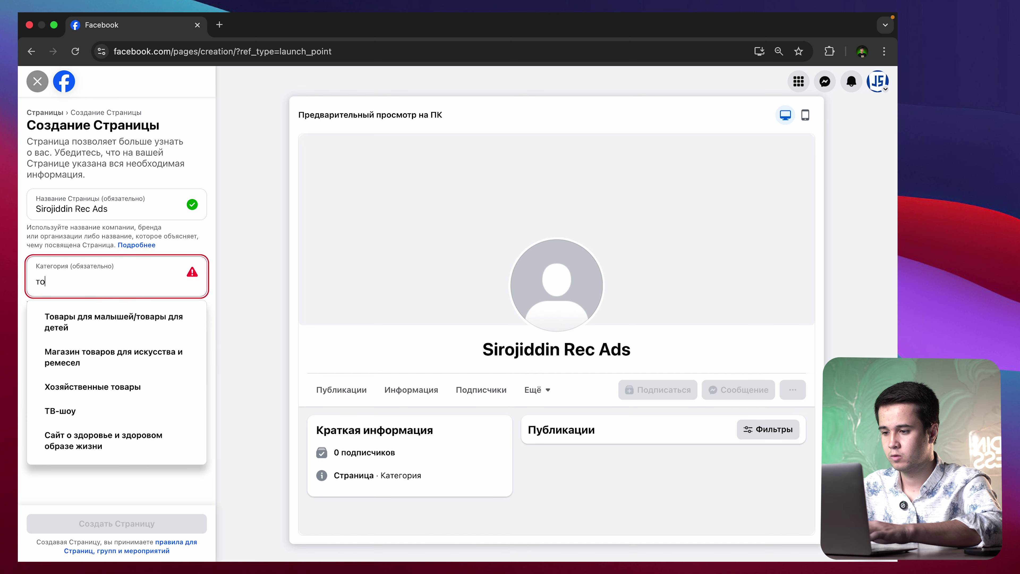
type("ргов")
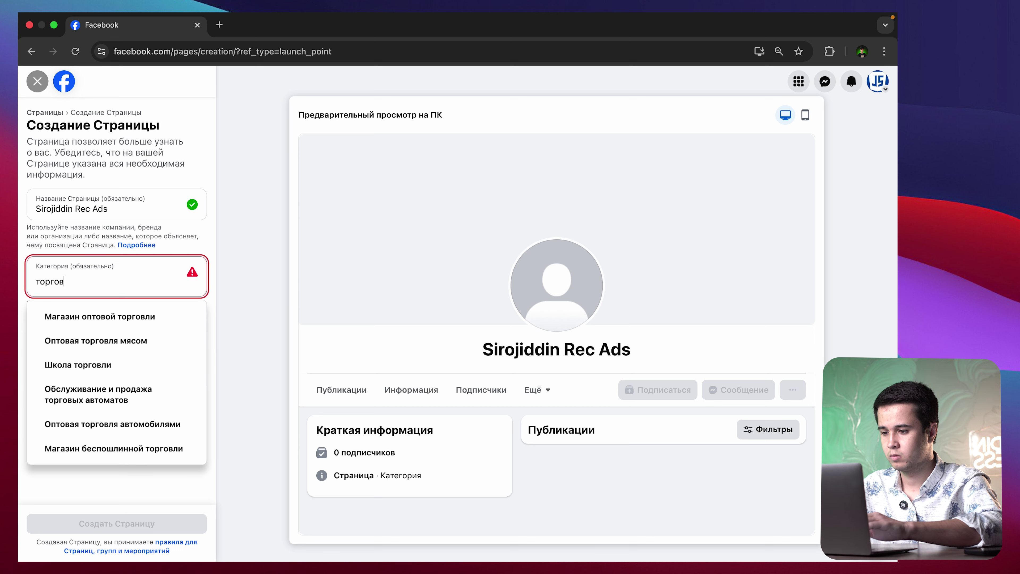
left_click(83, 325)
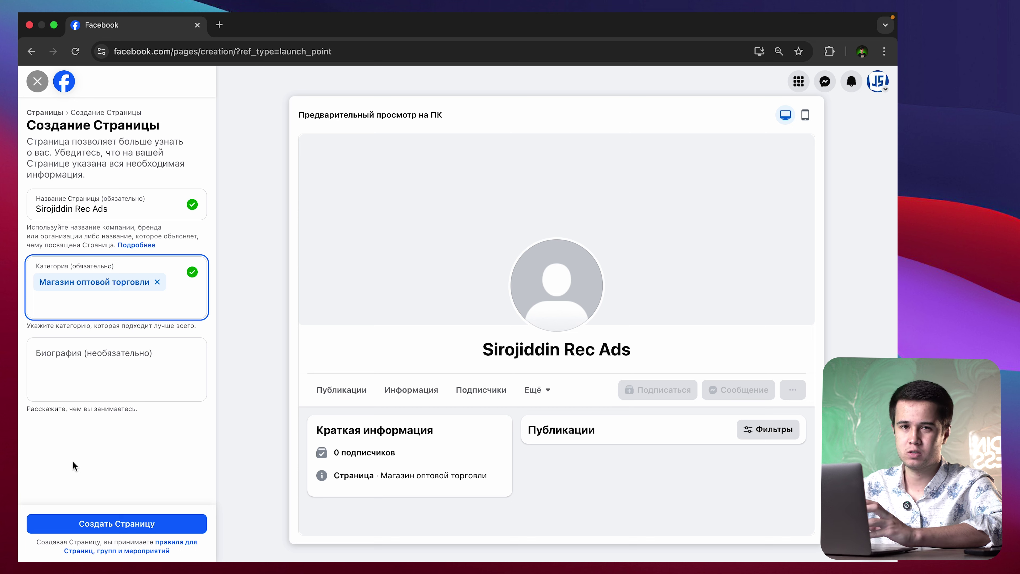
Step: Create the Page, skipping the photo, WhatsApp and remaining optional setup steps
left_click(84, 522)
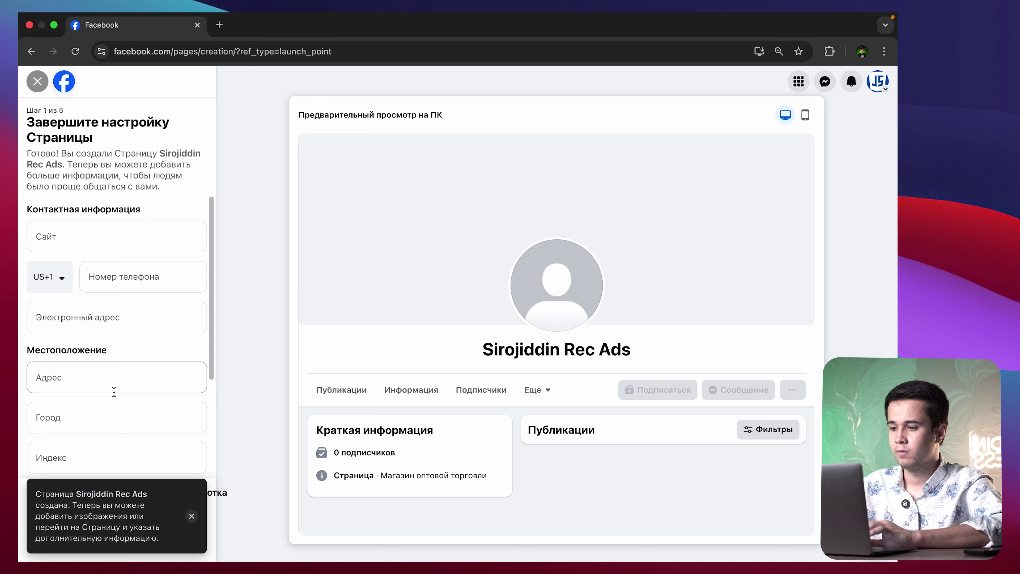
scroll(114, 387, "down", 4)
left_click(190, 516)
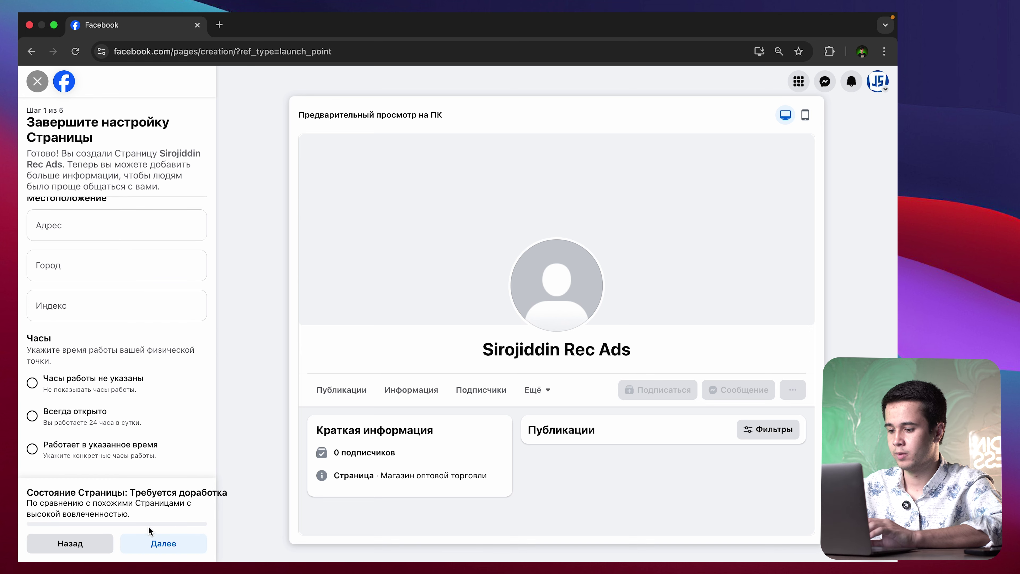
left_click(140, 543)
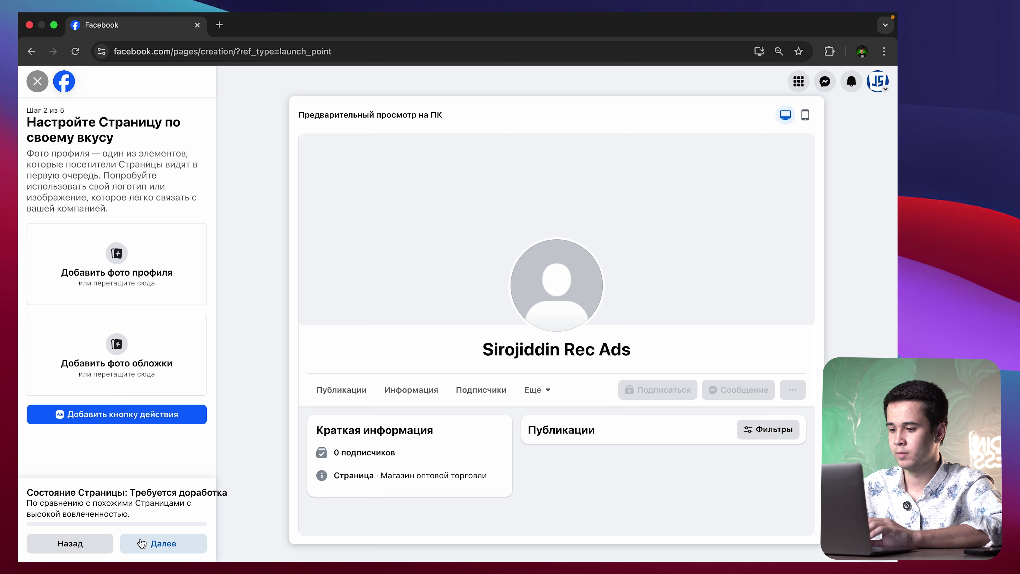
left_click(141, 543)
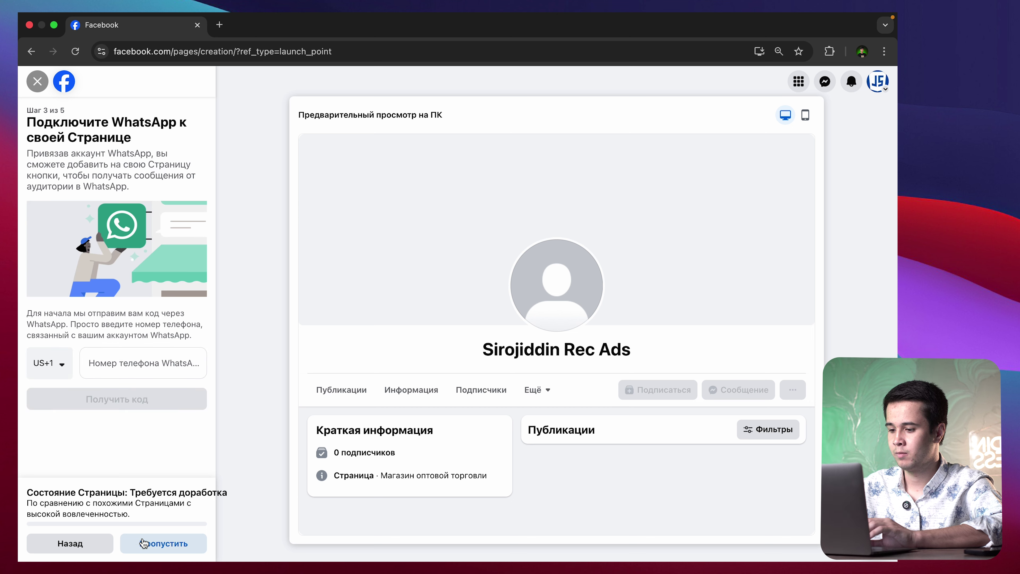
left_click(143, 543)
left_click(145, 546)
left_click(145, 544)
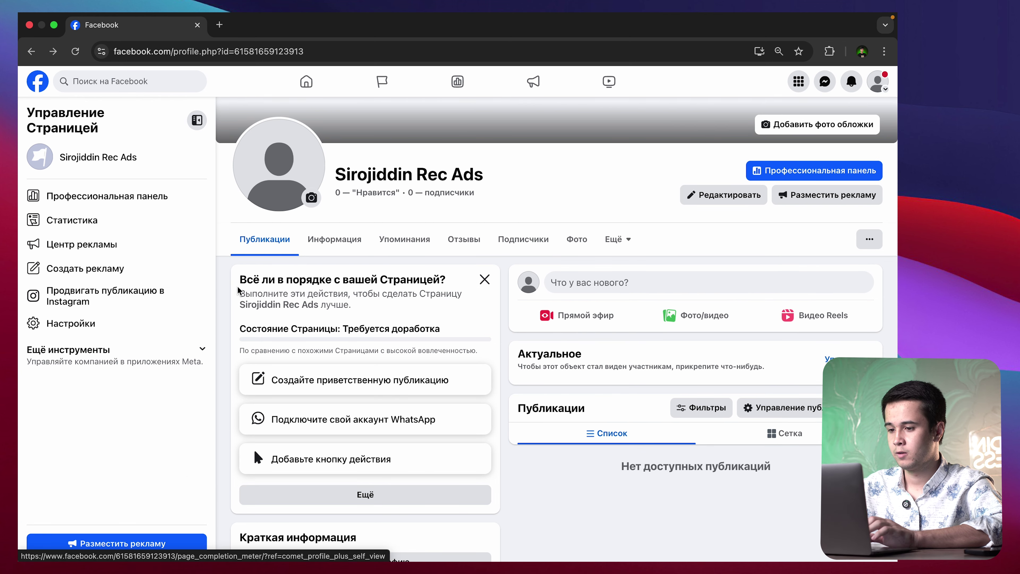
Step: Under Настройки > Связанные аккаунты > Instagram, connect an account with Instagram message access allowed
left_click(126, 335)
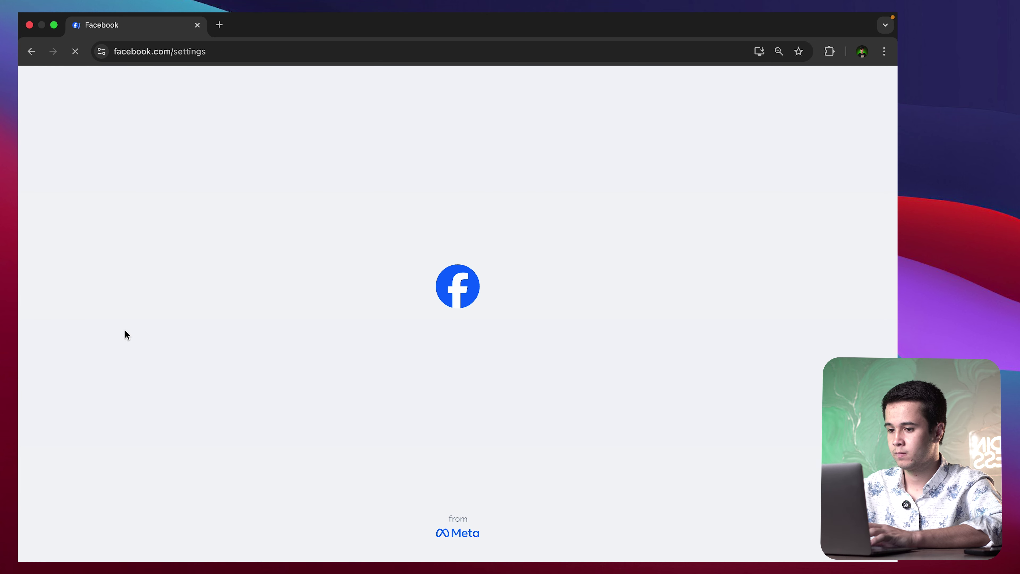
scroll(127, 432, "down", 10)
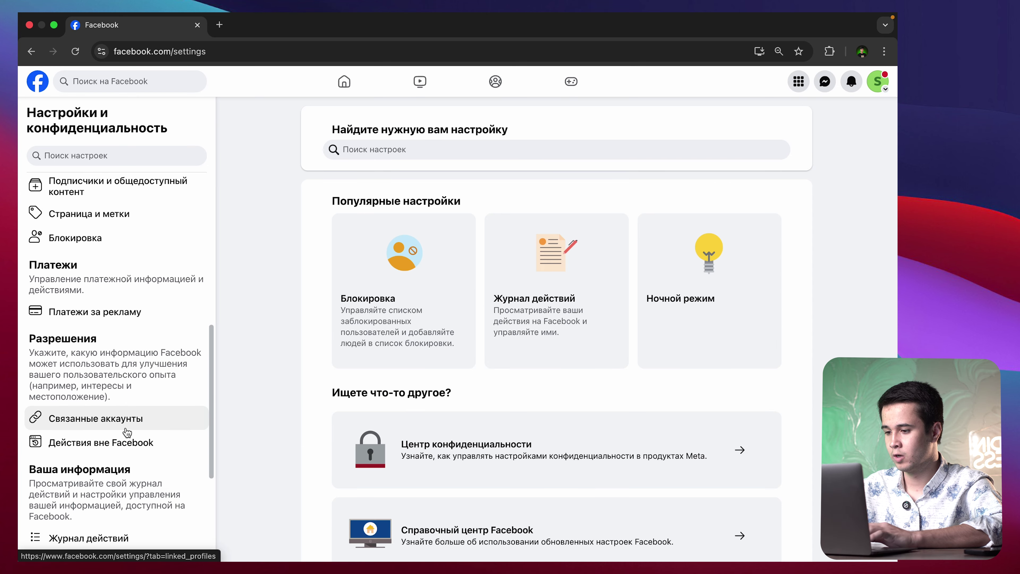
scroll(110, 313, "up", 1)
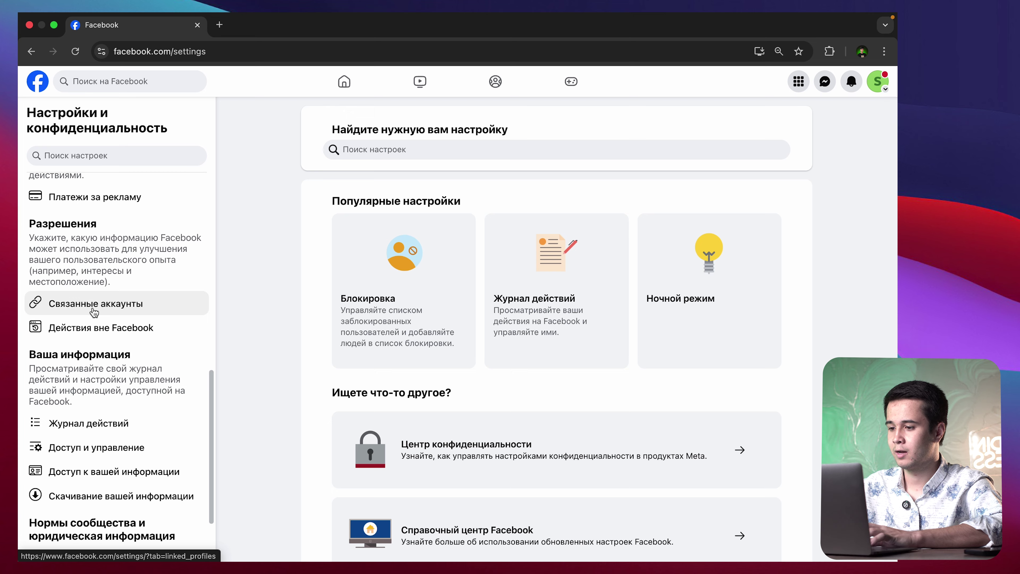
left_click(94, 312)
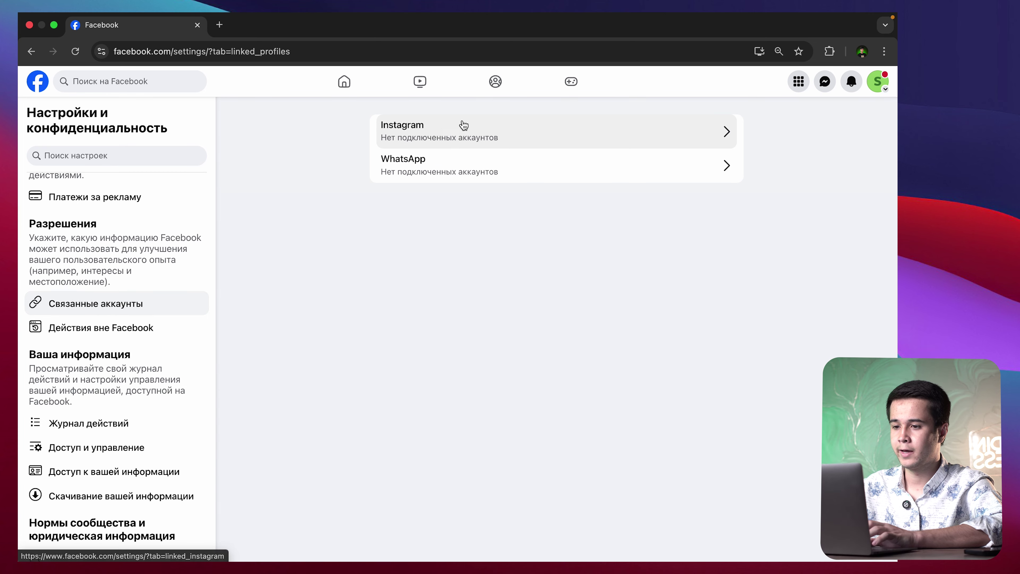
left_click(445, 133)
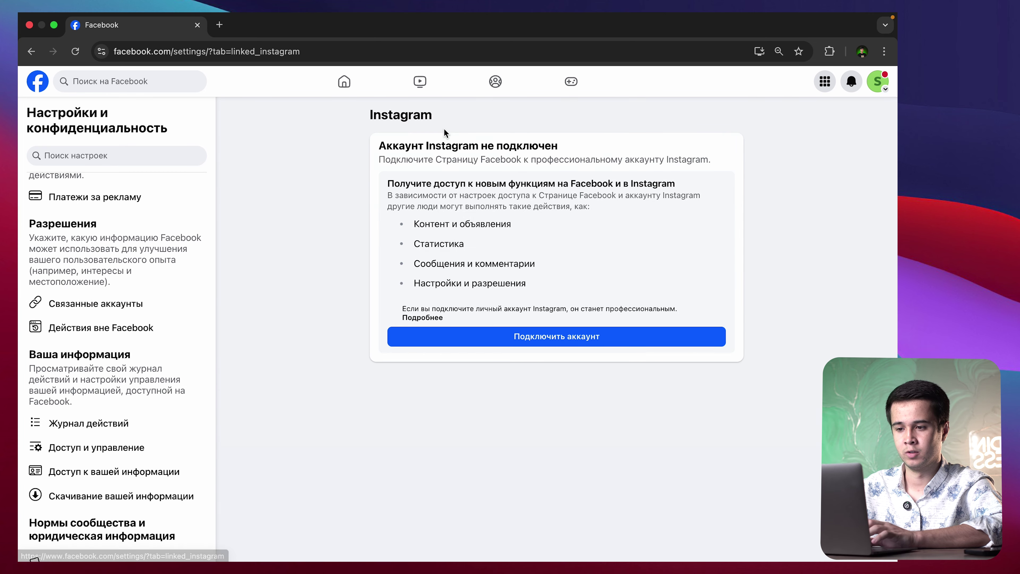
left_click(469, 338)
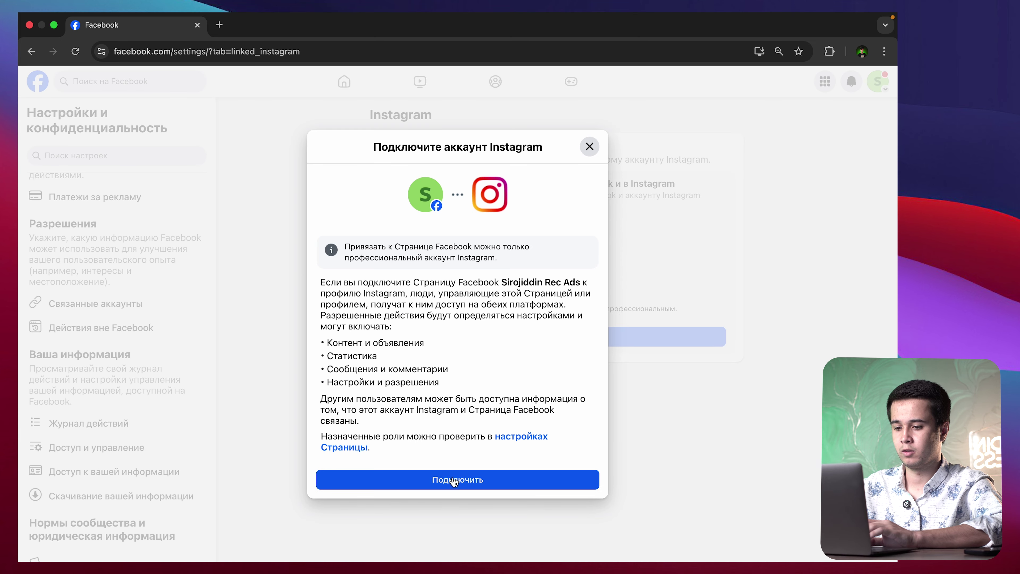
left_click(454, 481)
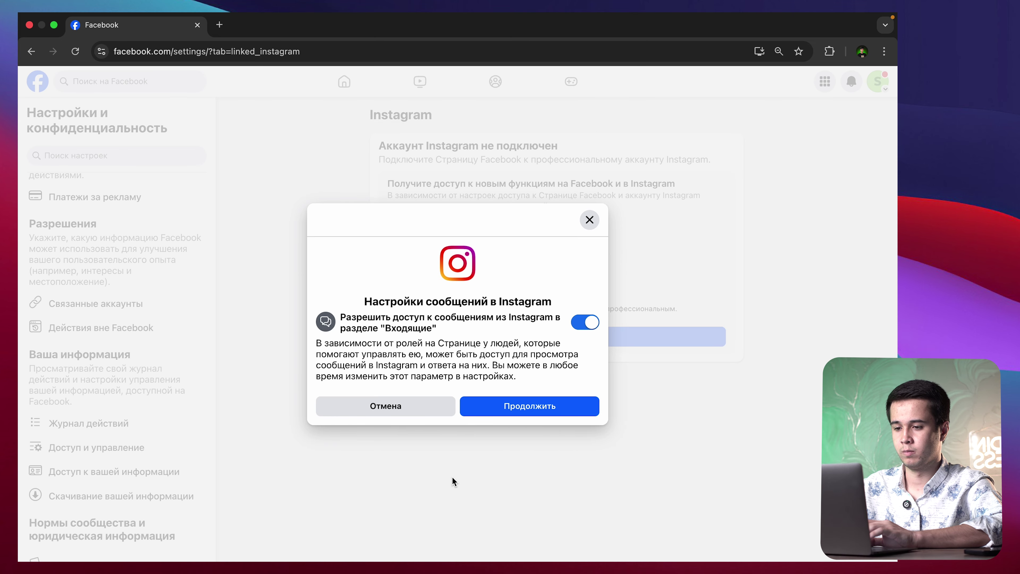
left_click(489, 414)
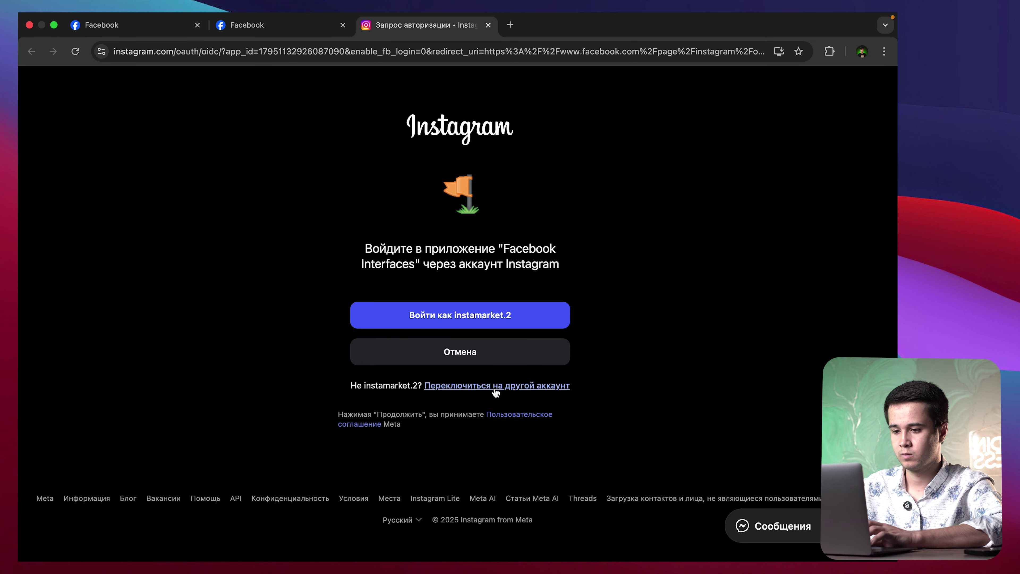
Step: Switch to the shop's Instagram business account, log in, and save its login info and password
left_click(496, 390)
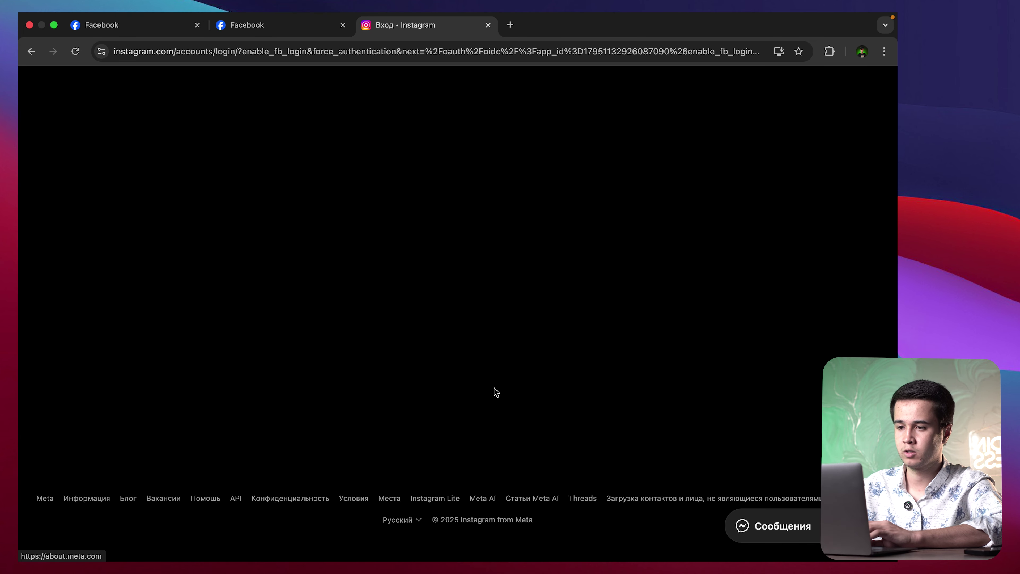
left_click(465, 215)
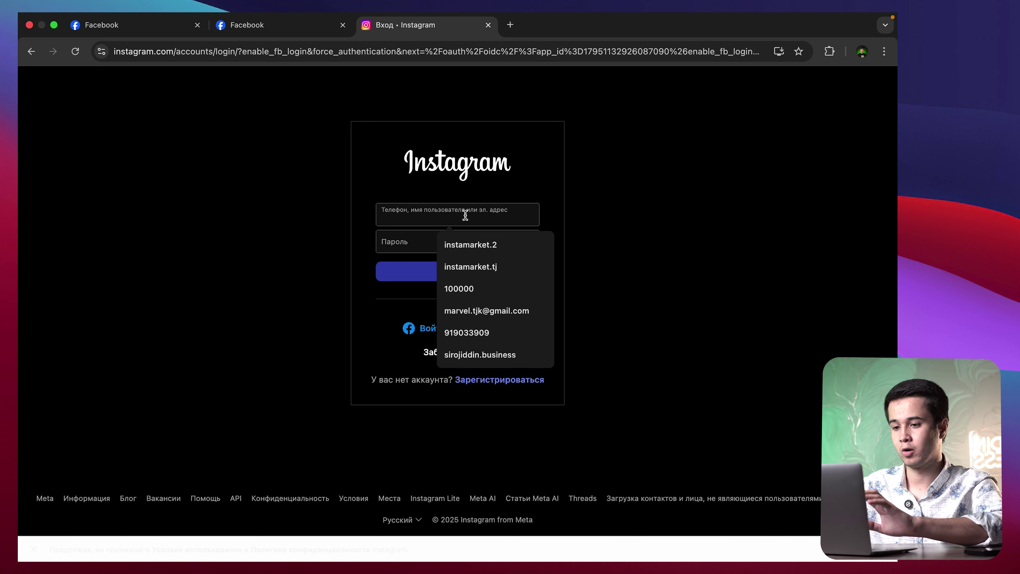
type("sanjis")
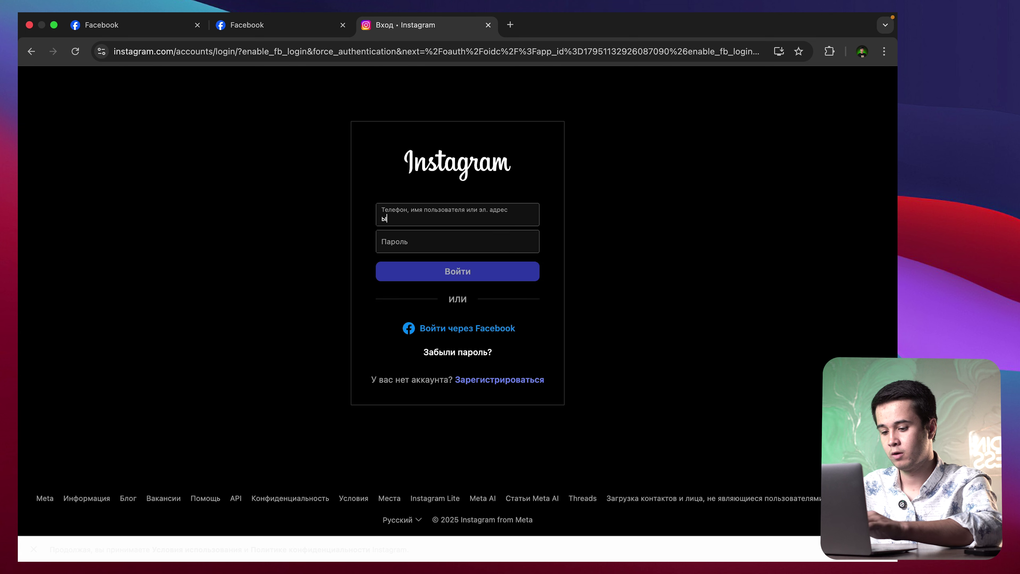
type(".shop")
left_click(447, 245)
type("••••••••••••")
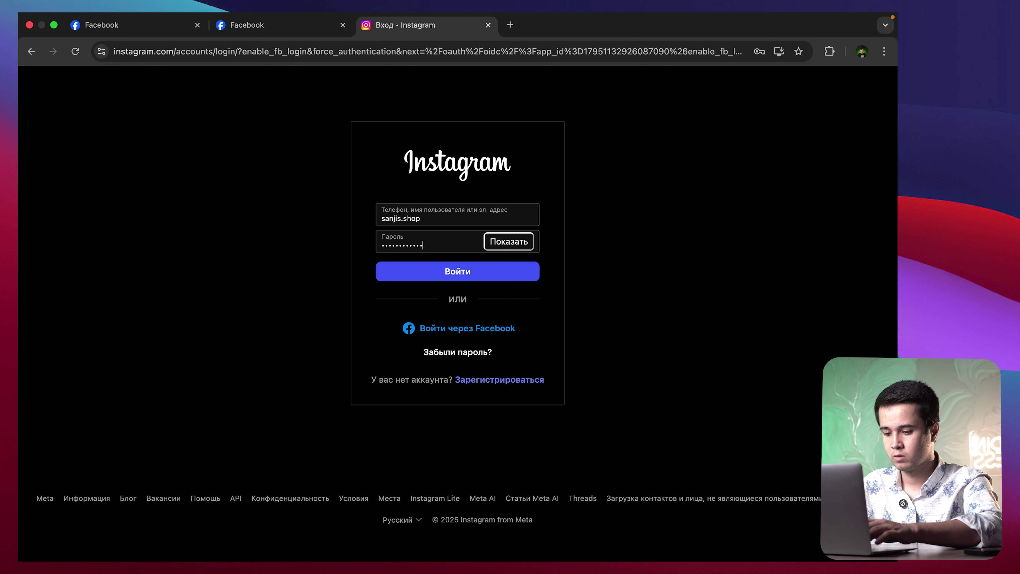
type("•••")
left_click(445, 277)
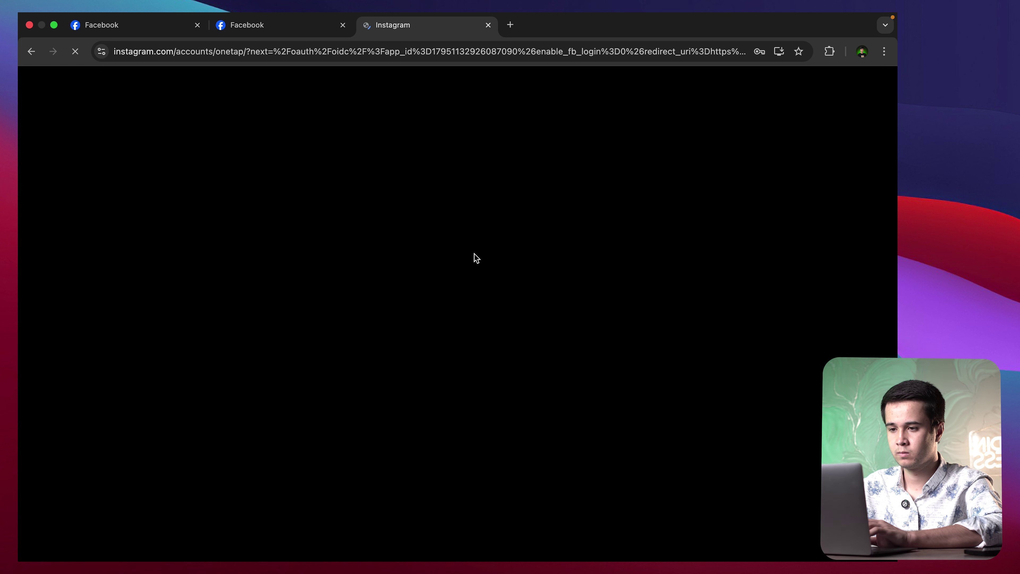
left_click(522, 325)
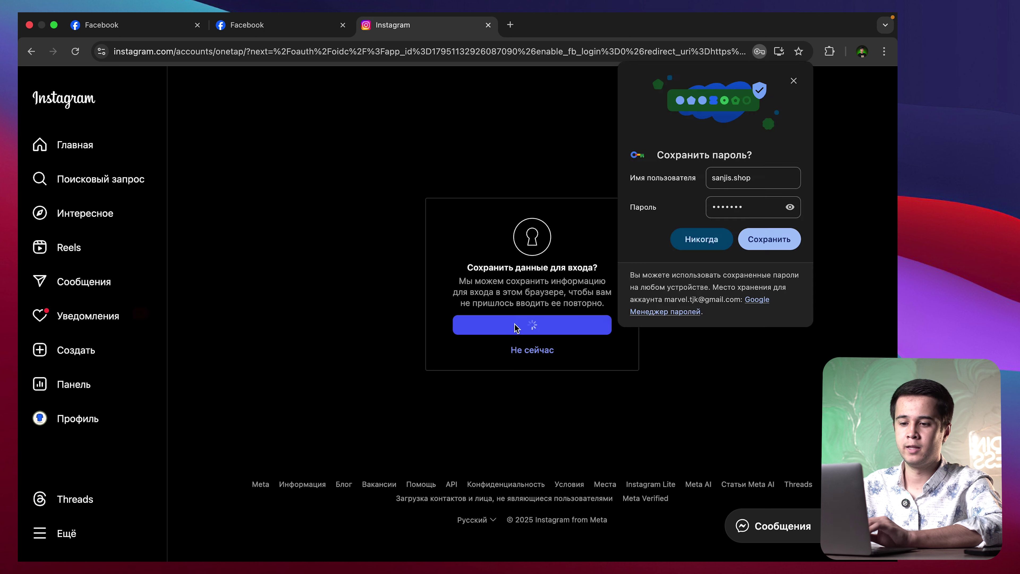
left_click(747, 242)
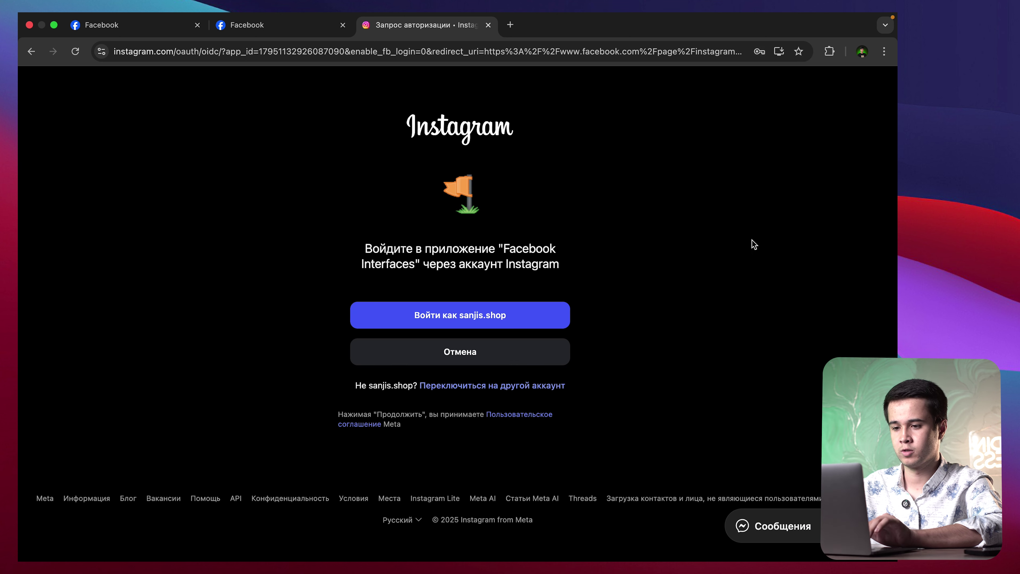
Step: Authorize the Instagram account, add both profiles to the business portfolio, and verify with the WhatsApp code
left_click(508, 324)
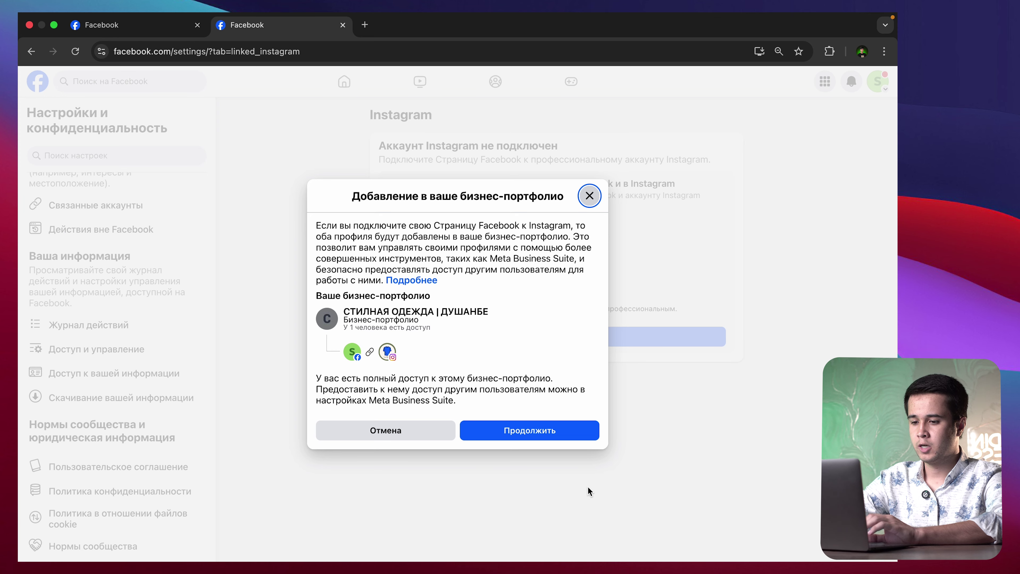
left_click(542, 432)
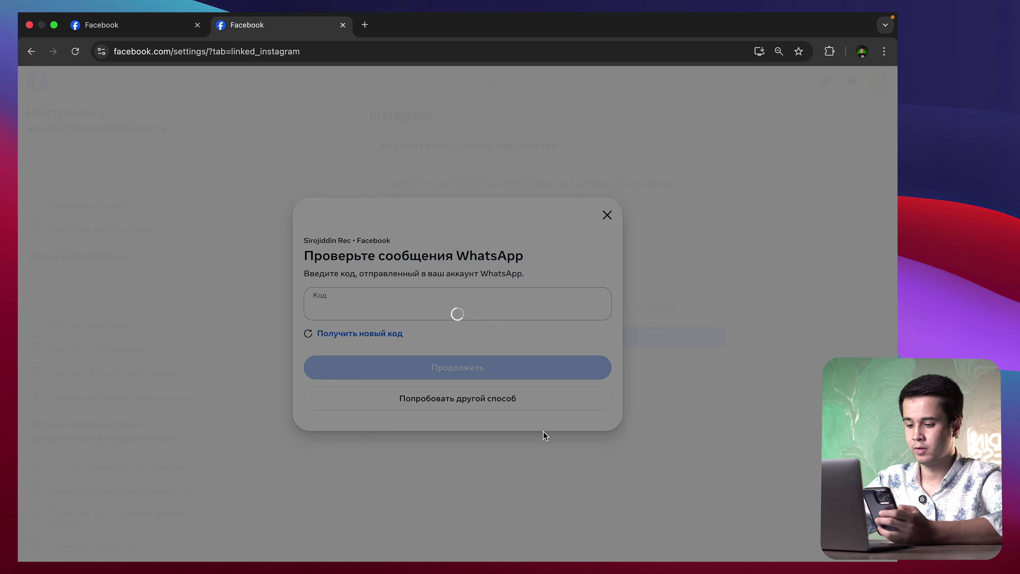
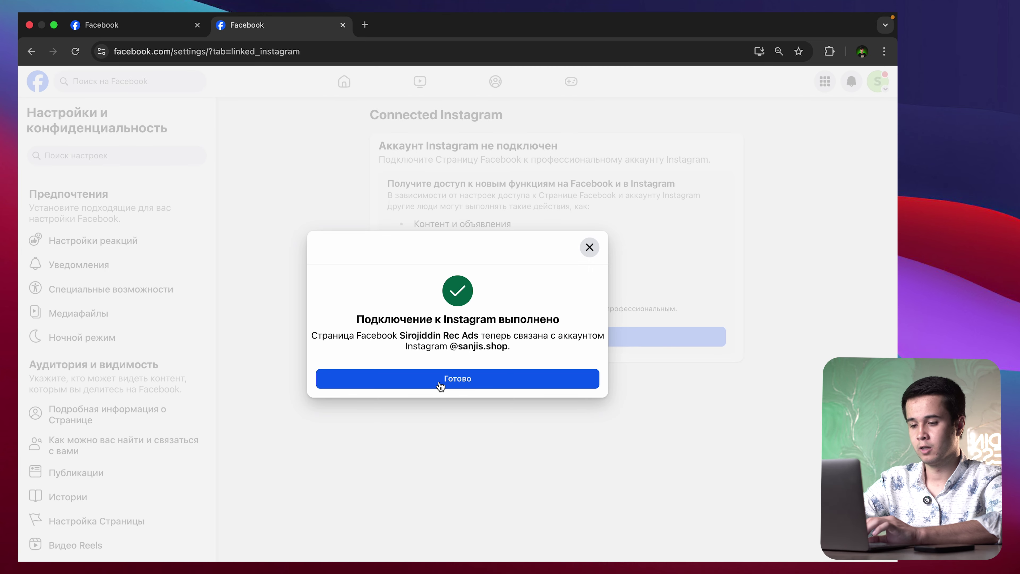
left_click(441, 382)
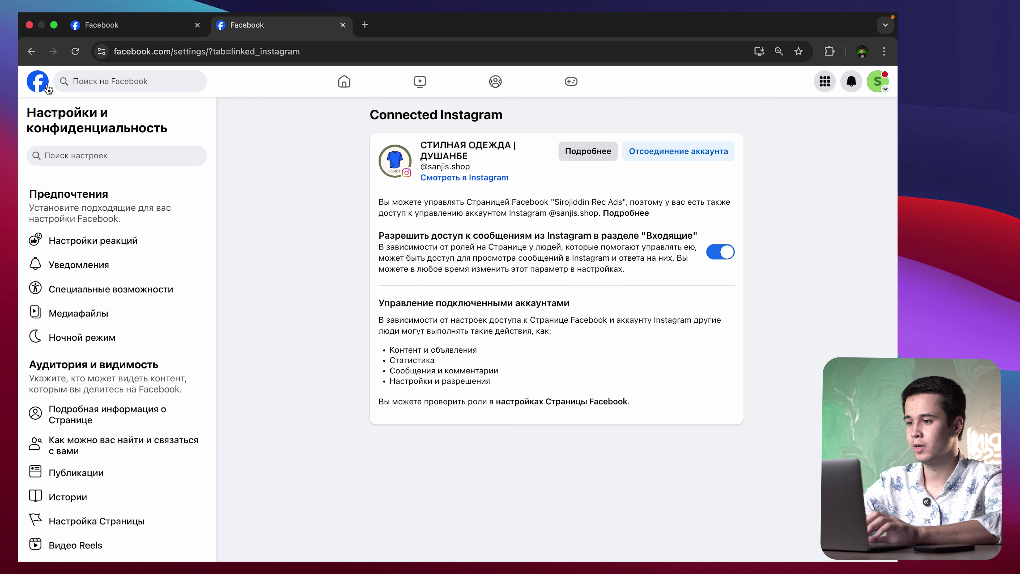
left_click(40, 87)
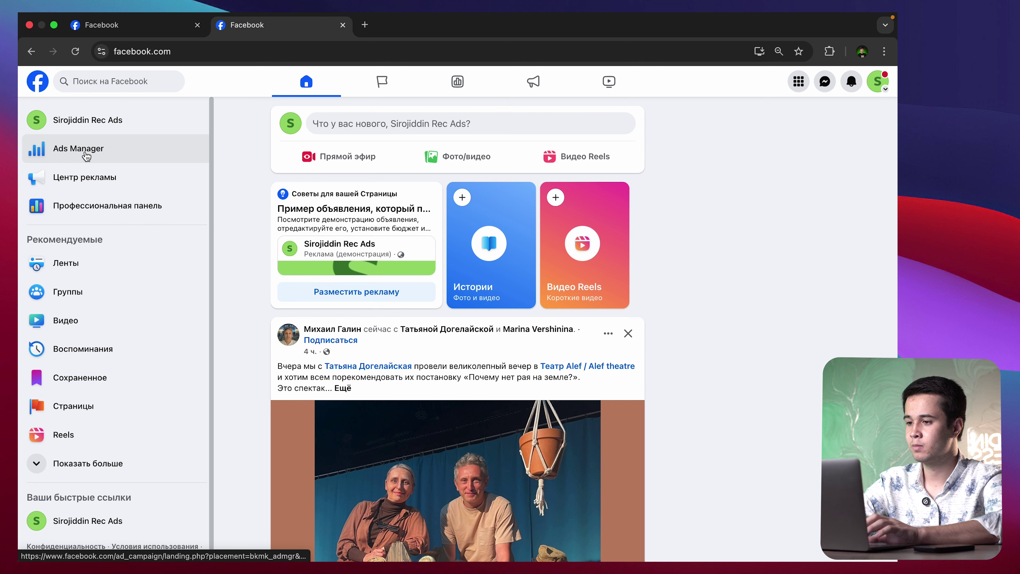
Step: Open Ads Manager from the left menu and accept the non-discrimination policy
left_click(70, 154)
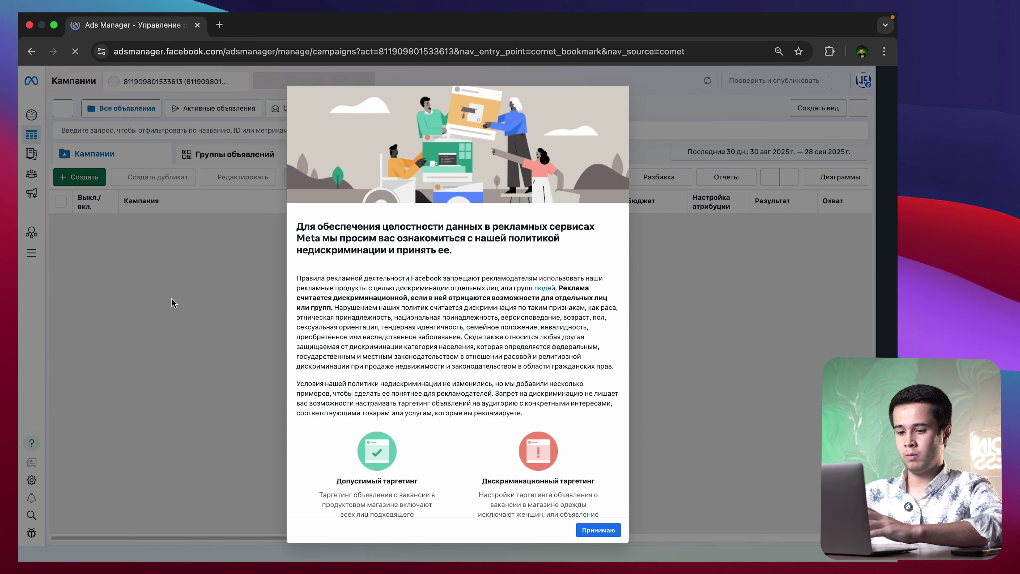
left_click(595, 532)
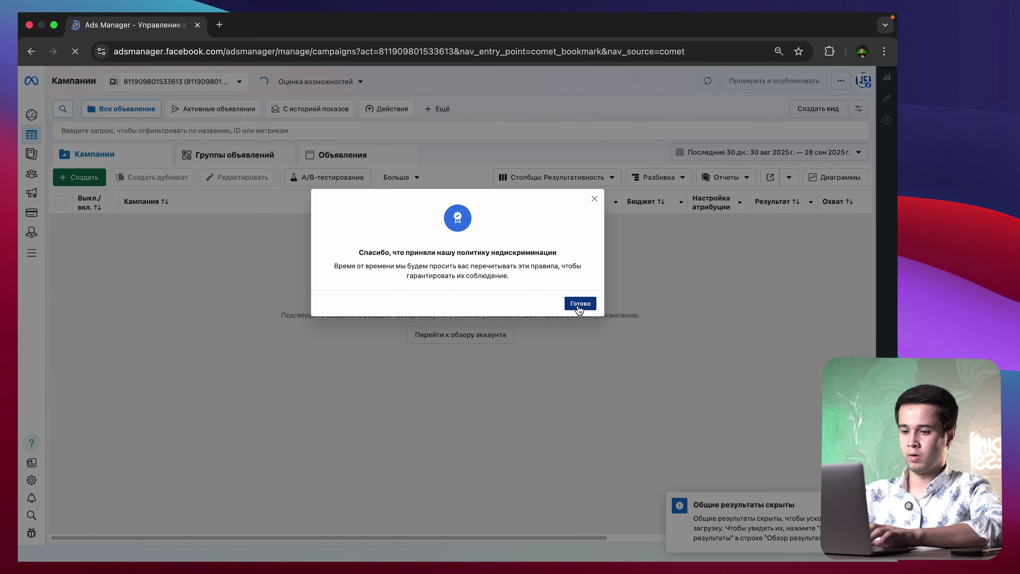
left_click(579, 307)
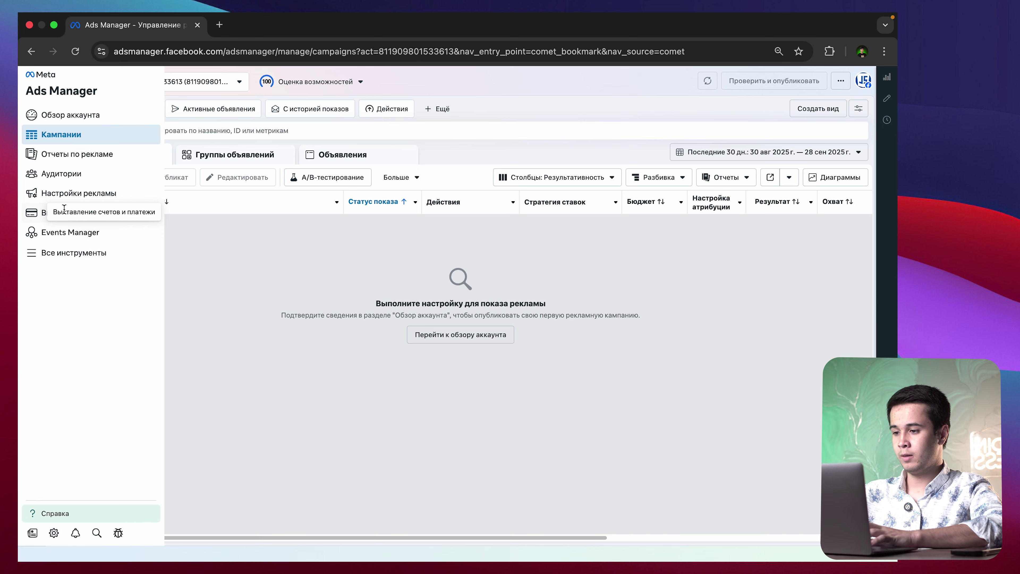
mouse_move(62, 263)
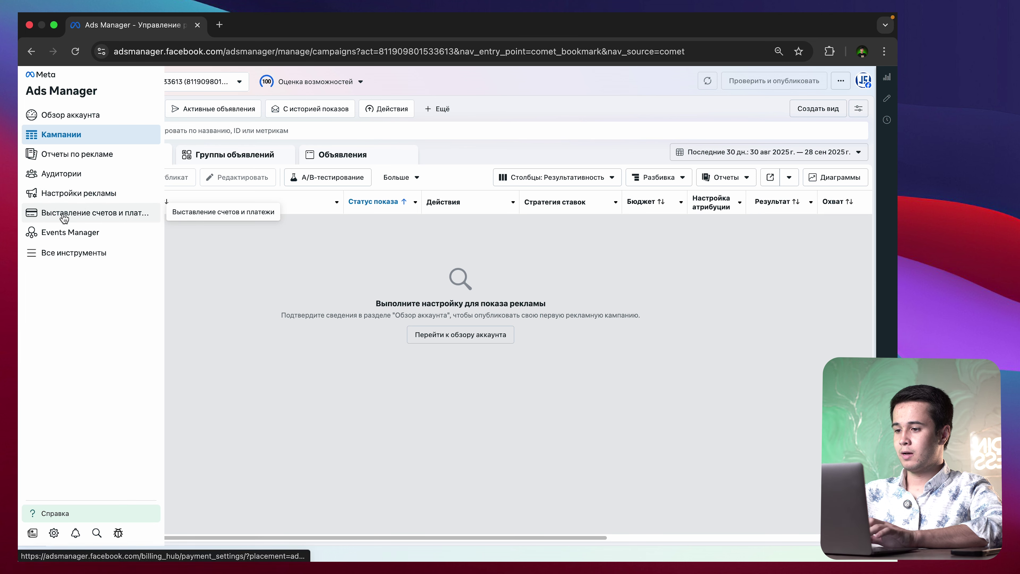
left_click(86, 216)
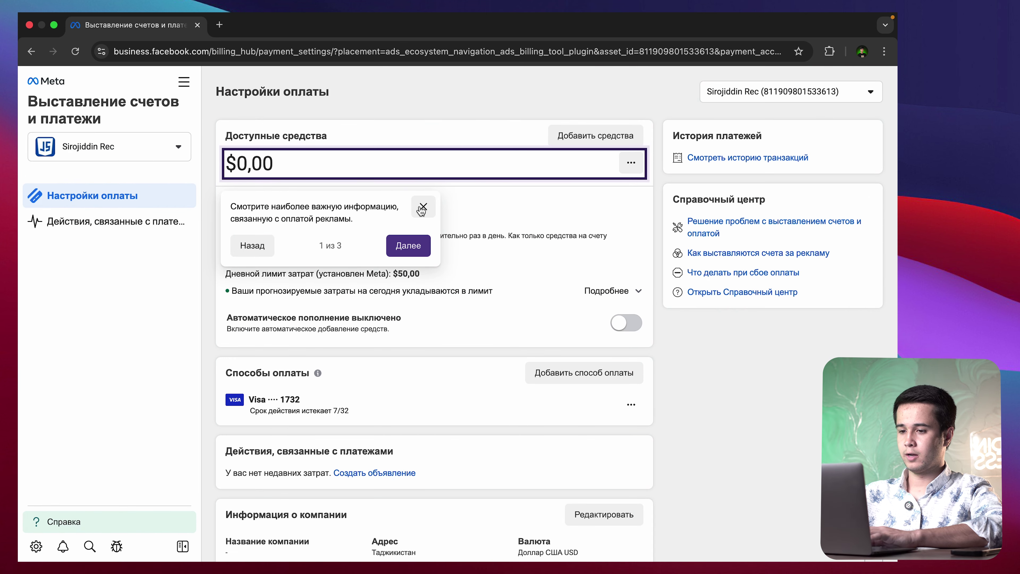
left_click(423, 205)
double_click(296, 399)
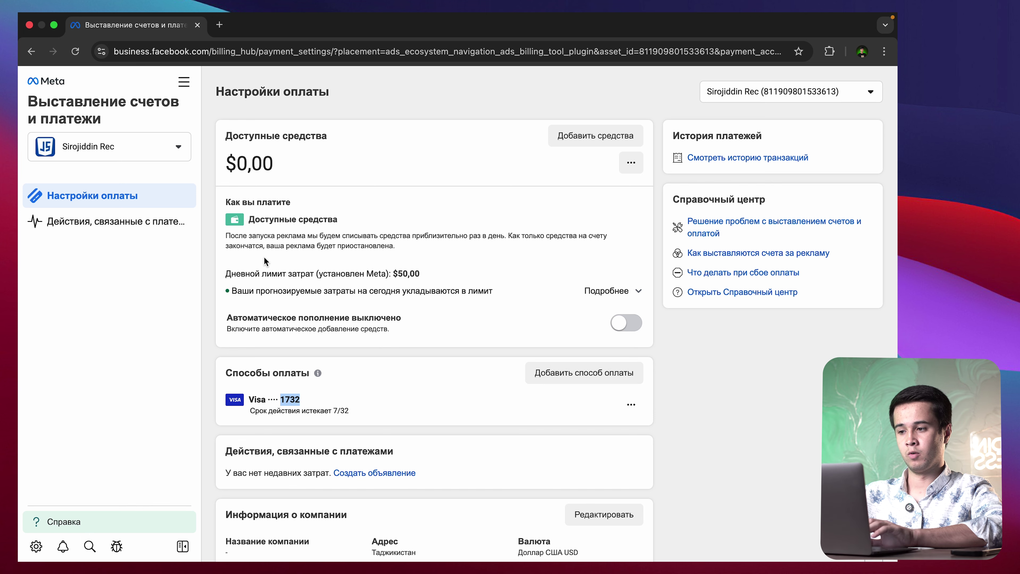
left_click(32, 52)
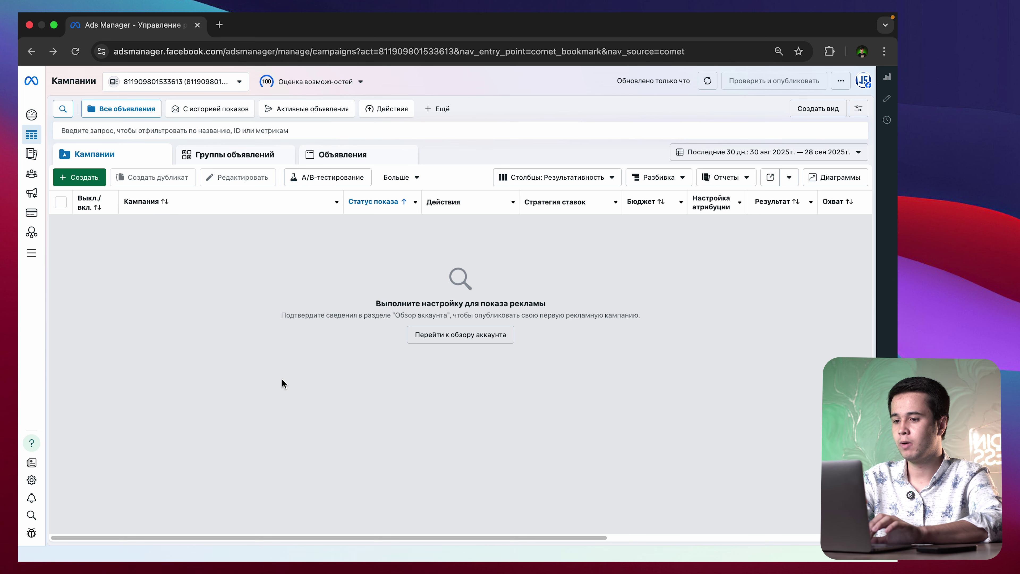
Step: Create a new campaign, compare objectives, and go with Вовлеченность
left_click(80, 180)
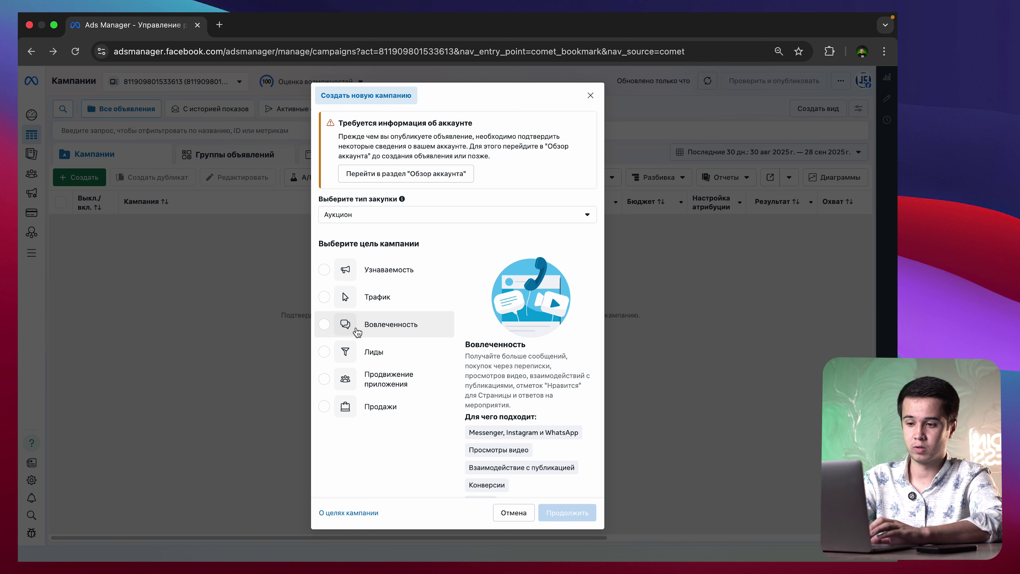
left_click(374, 307)
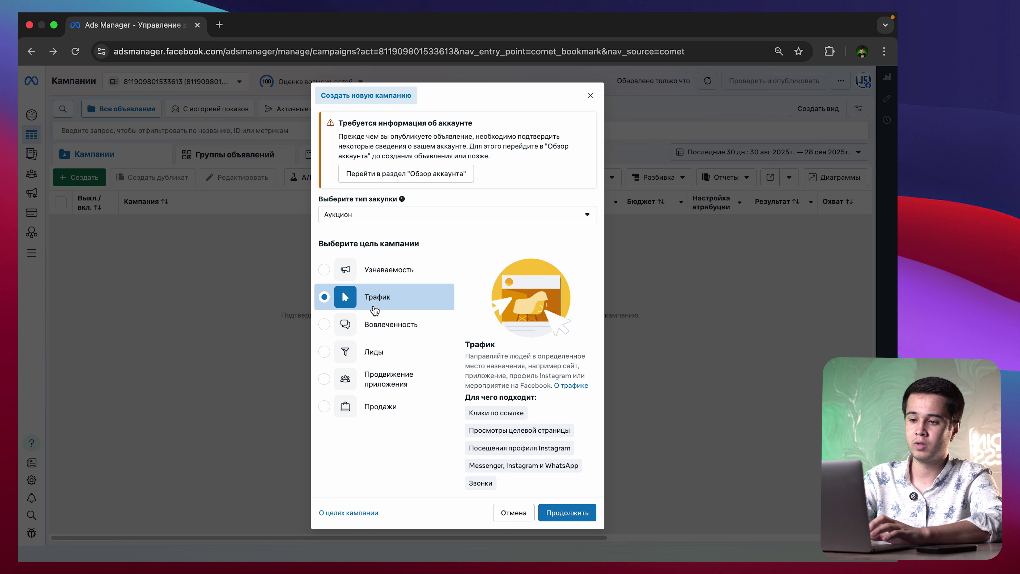
left_click(378, 325)
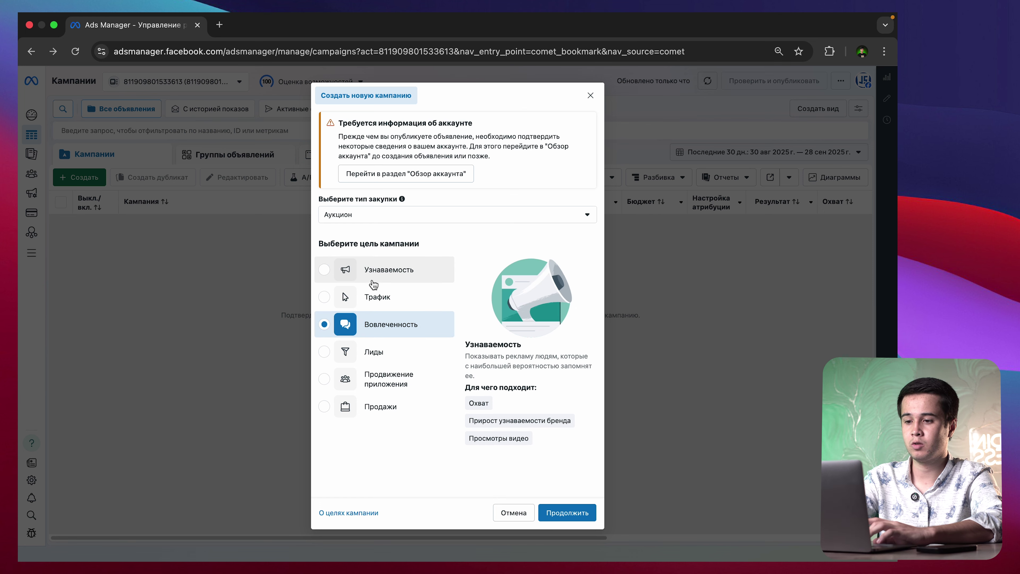
left_click(381, 277)
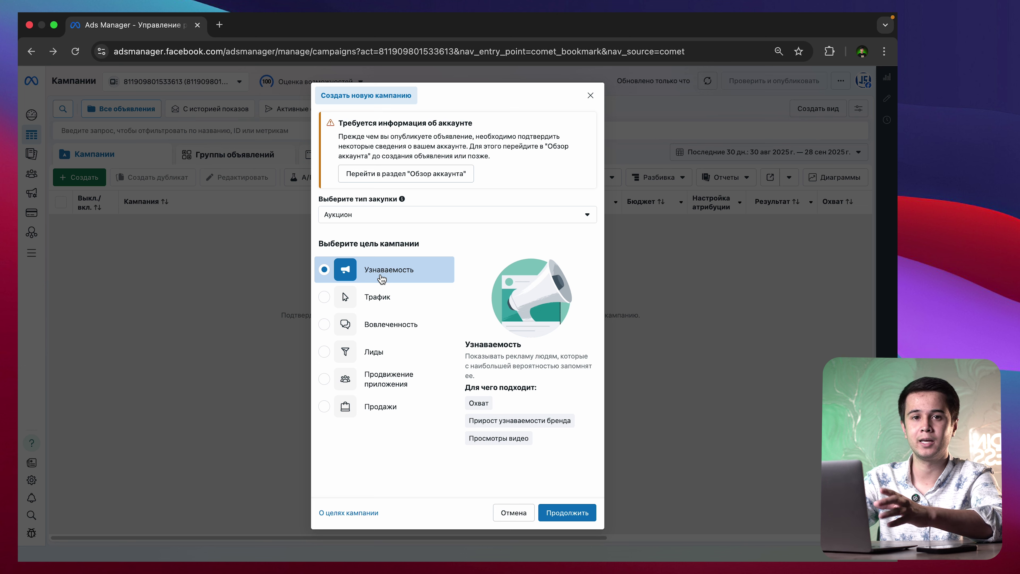
left_click(379, 302)
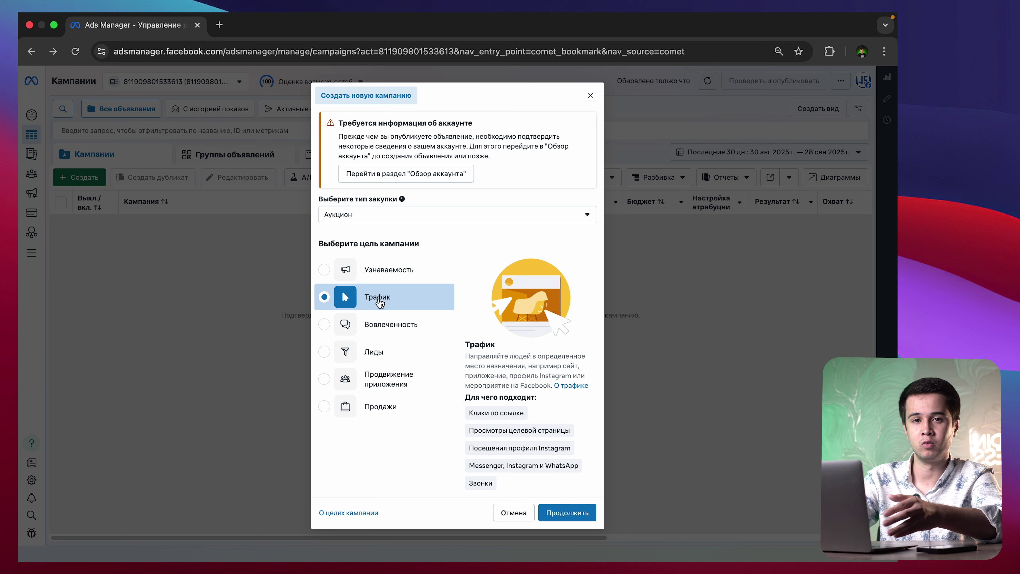
left_click(384, 327)
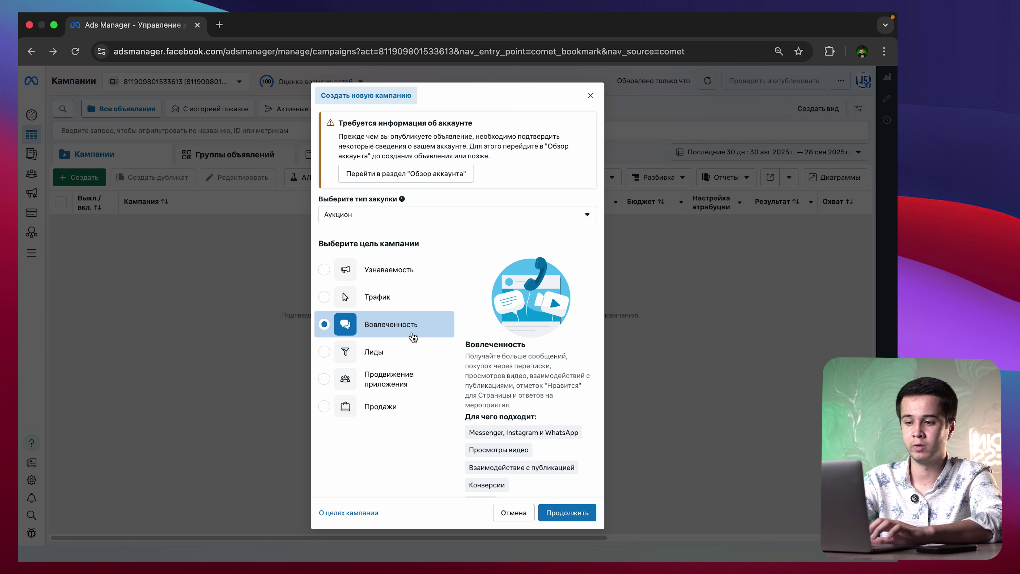
left_click(567, 514)
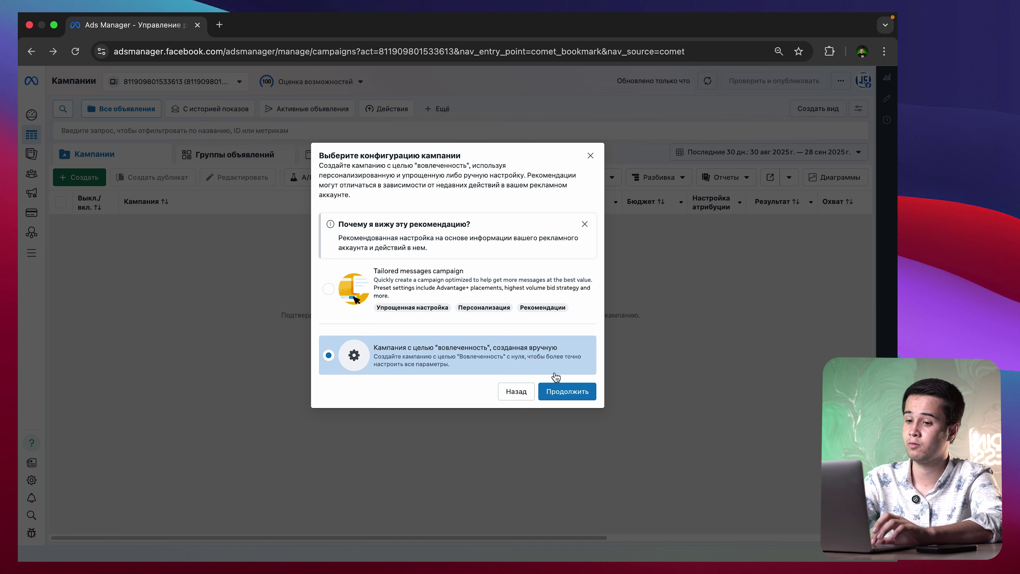
Step: Choose the manual engagement setup, name the campaign Проектор, and move to the ad set settings
left_click(568, 391)
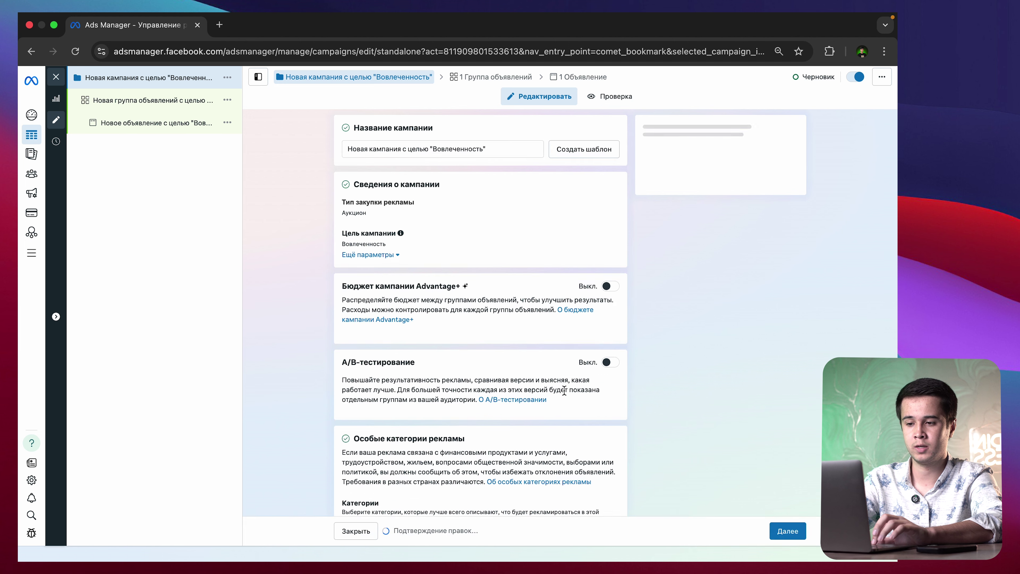
left_click(493, 148)
key("super+a")
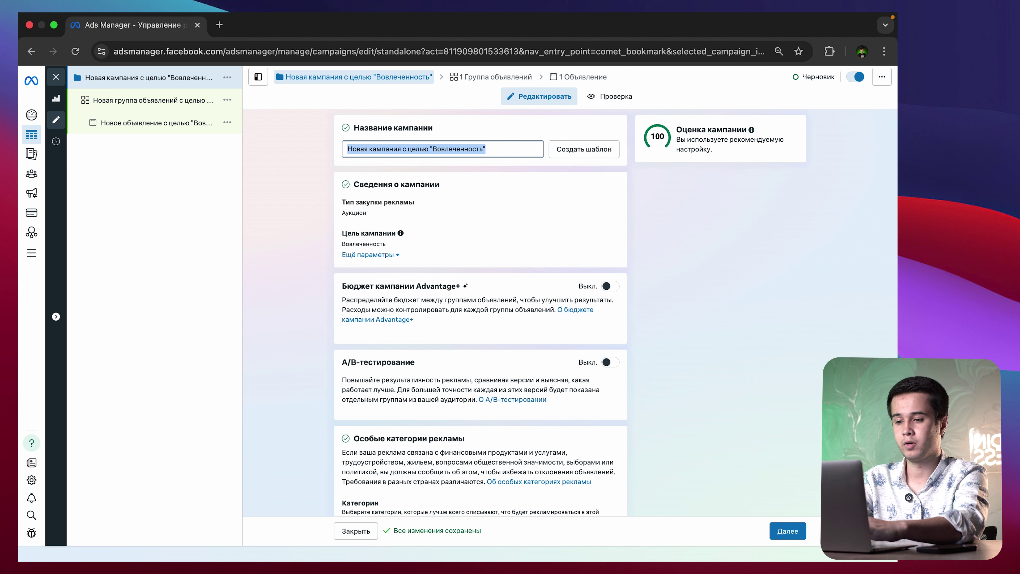
type("Проектор")
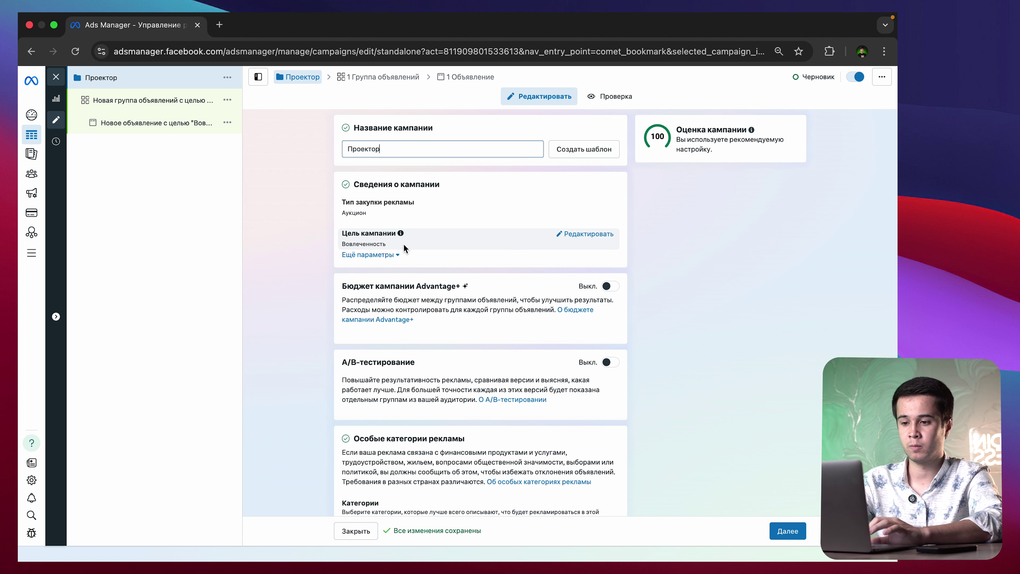
scroll(403, 244, "down", 2)
scroll(403, 244, "up", 2)
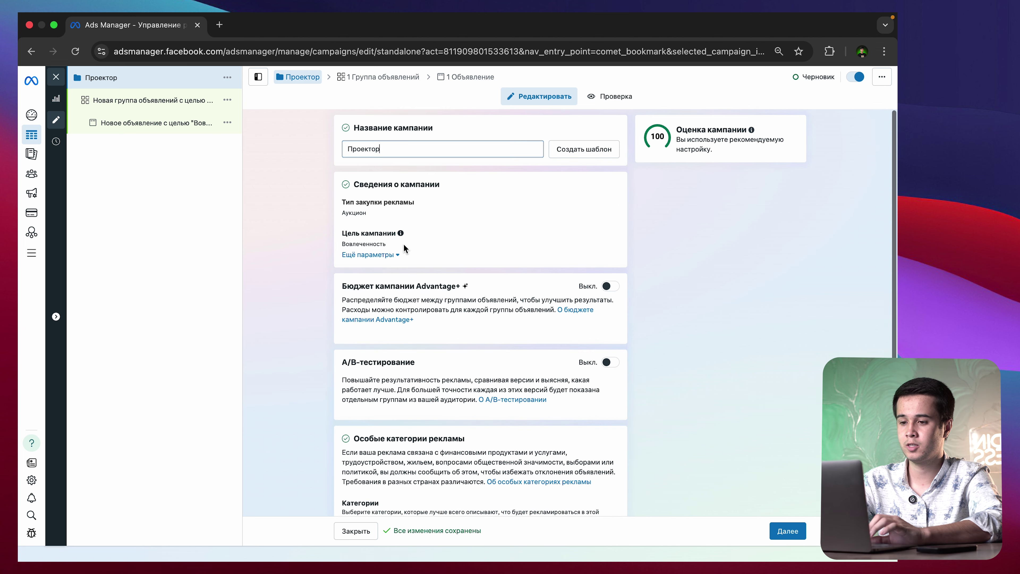
left_click(788, 530)
left_click_drag(538, 163, 365, 145)
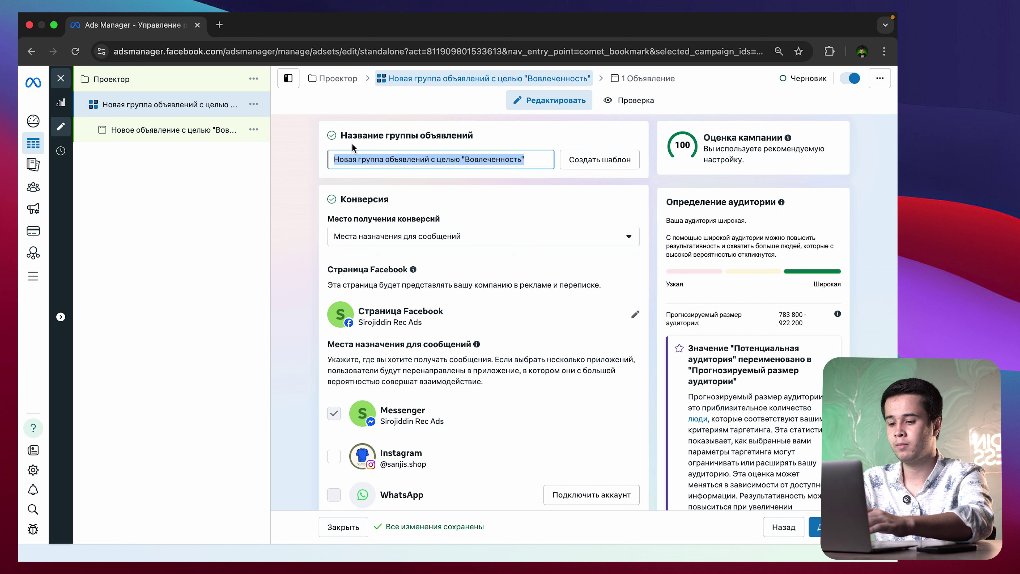
Step: Rename the ad set to 'ПРОЕКТОР АУТУТОРИЯ'
type("ПРОЕКТОР АУТ")
type("УТОРИЯ")
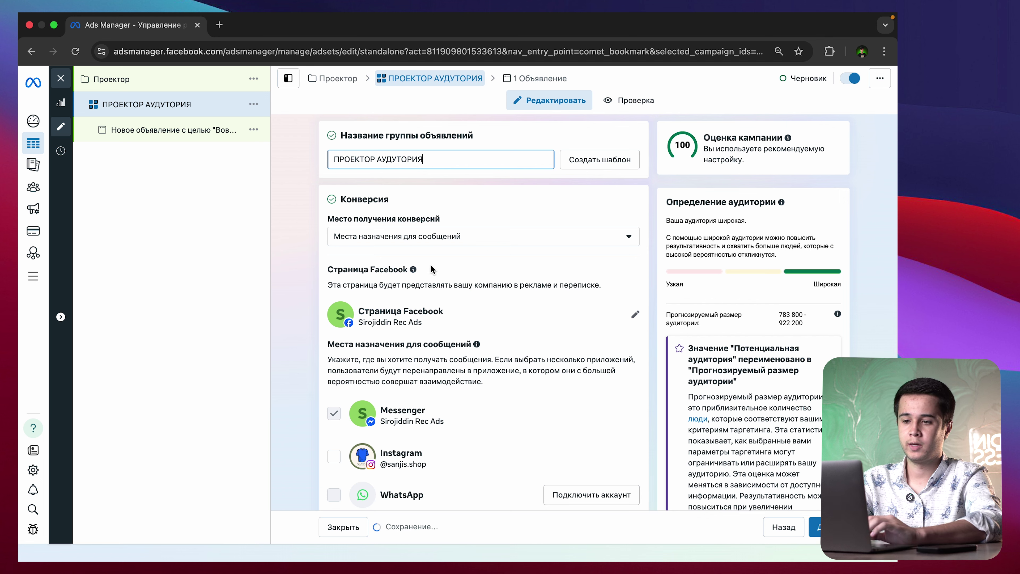
scroll(432, 269, "down", 5)
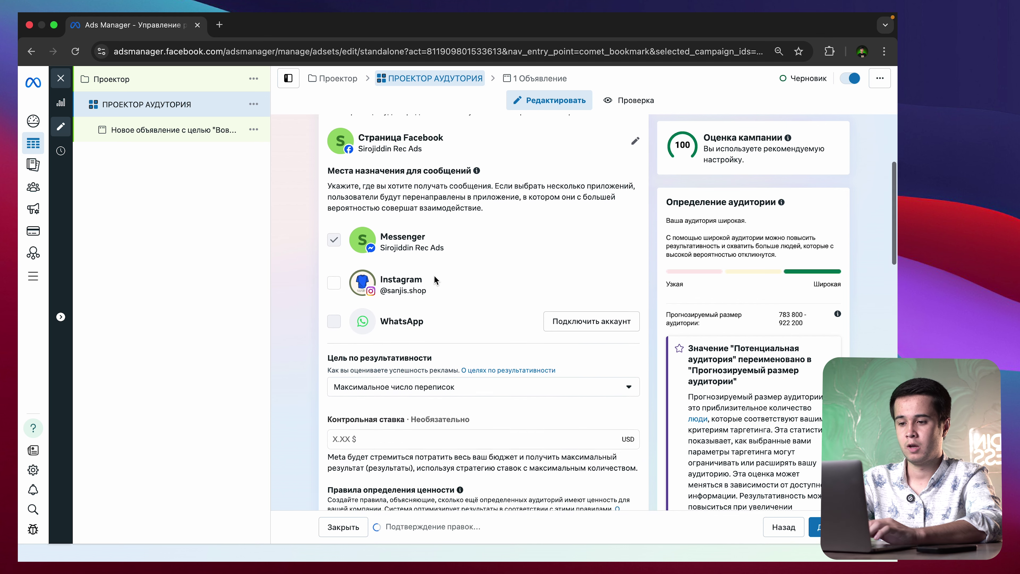
scroll(435, 280, "down", 1)
Step: Make Instagram the message destination instead of Messenger
left_click(336, 245)
left_click(333, 205)
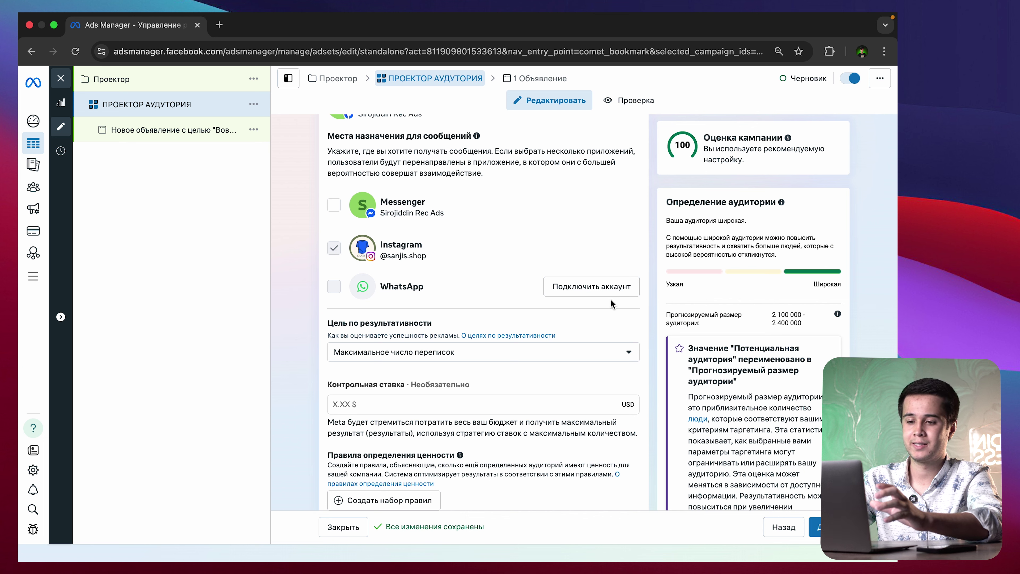
left_click(580, 286)
Step: Connect a +992 (Таджикистан) WhatsApp phone number and confirm it with the verification code
left_click(368, 277)
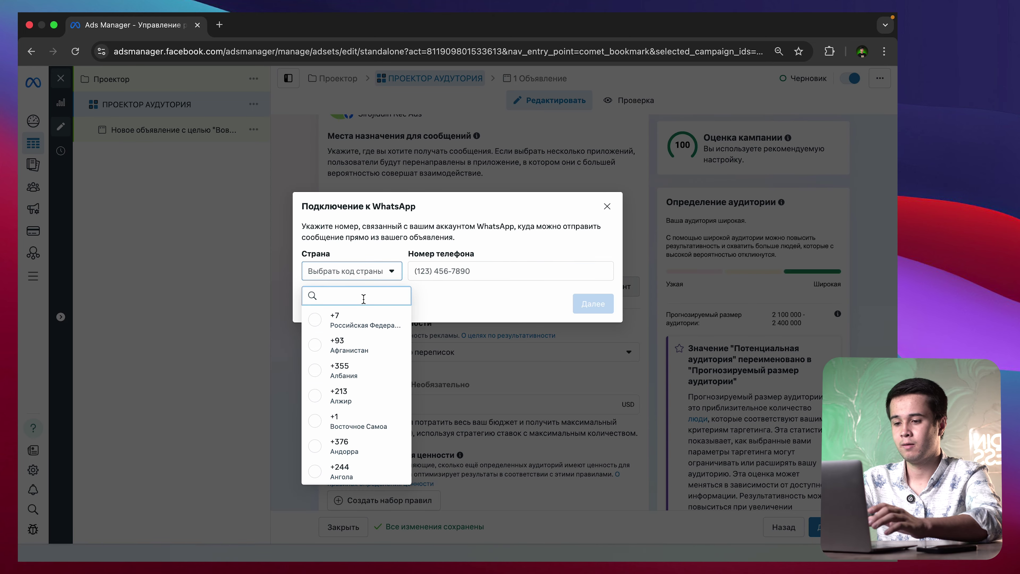
type("99")
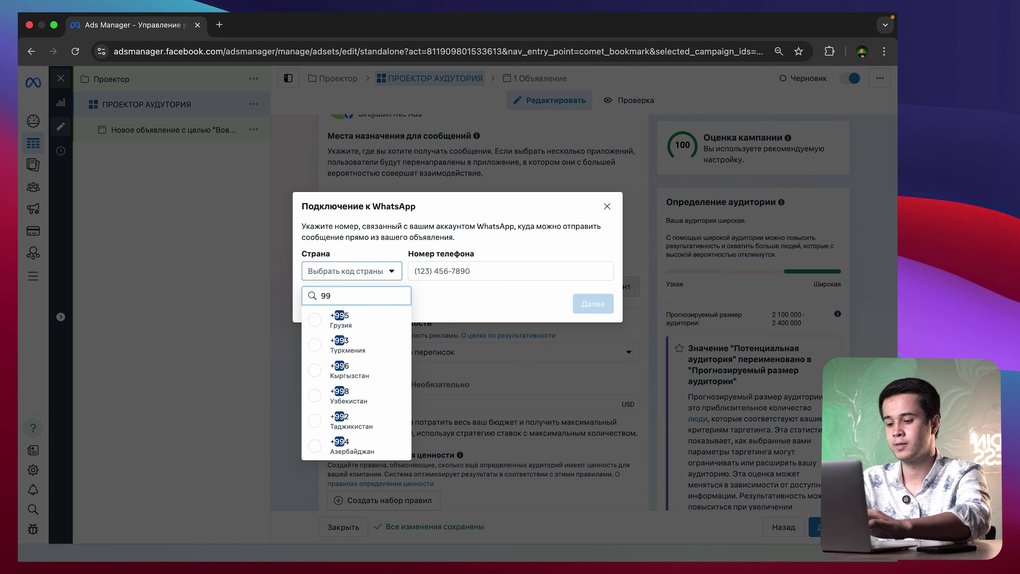
type("2")
left_click(406, 336)
left_click(393, 272)
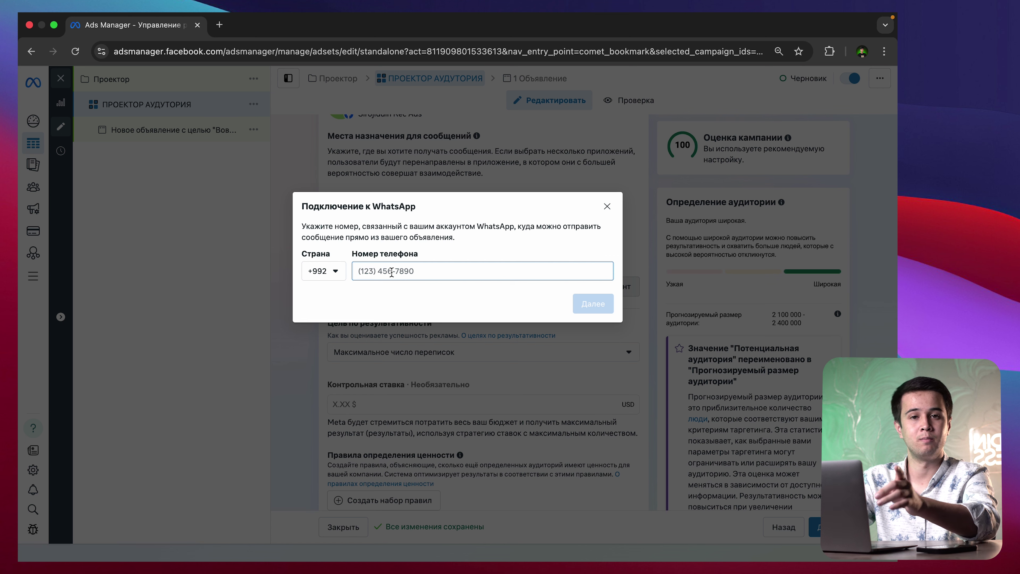
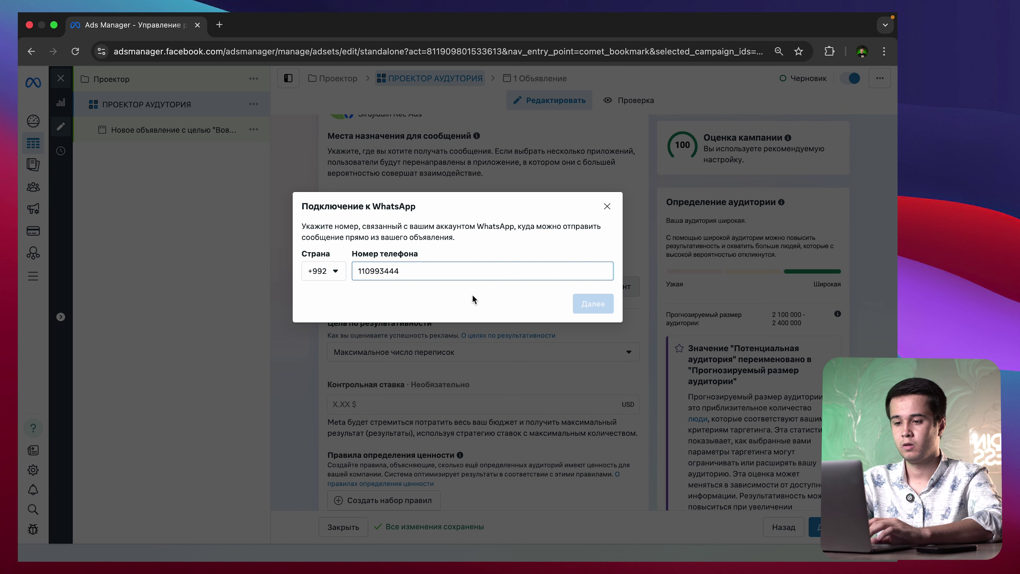
left_click(593, 304)
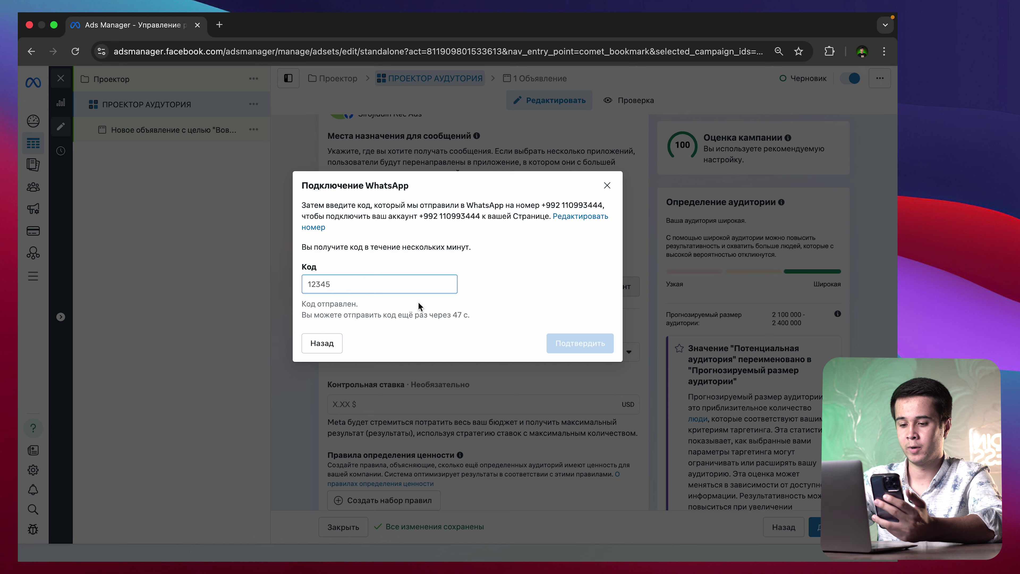
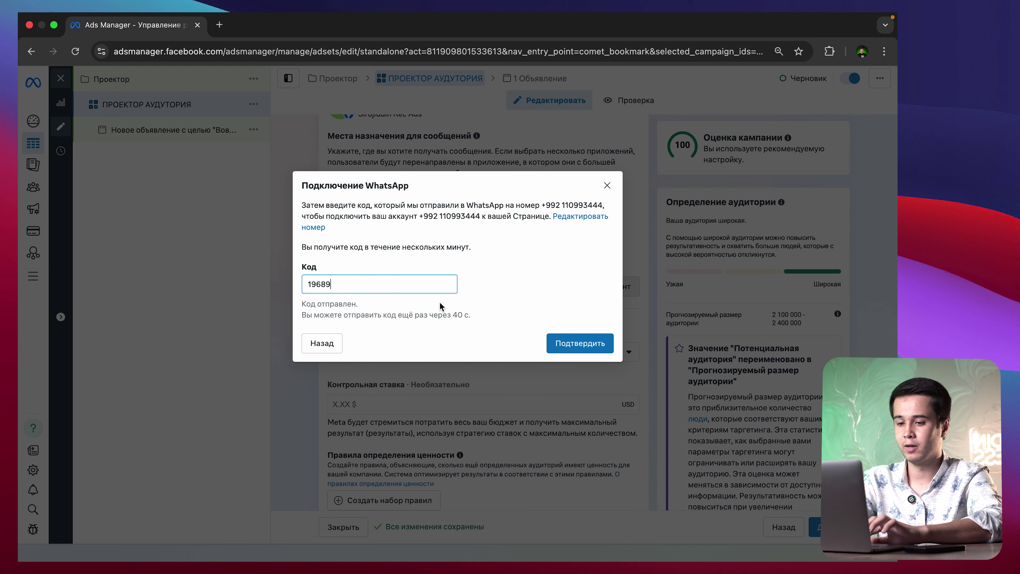
left_click(571, 343)
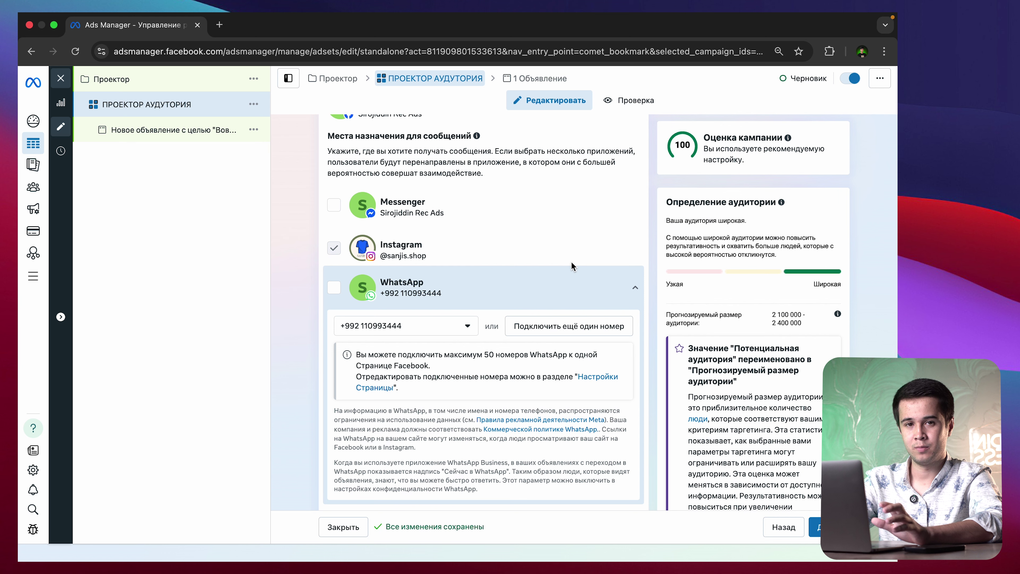
Step: Tick WhatsApp and untick Instagram under the message destinations
left_click(334, 286)
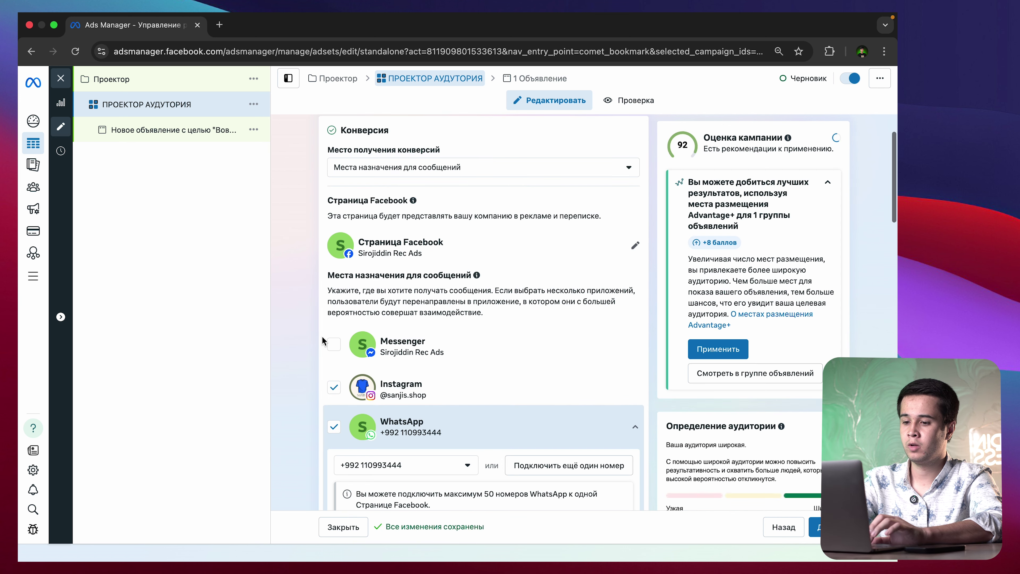
left_click(333, 388)
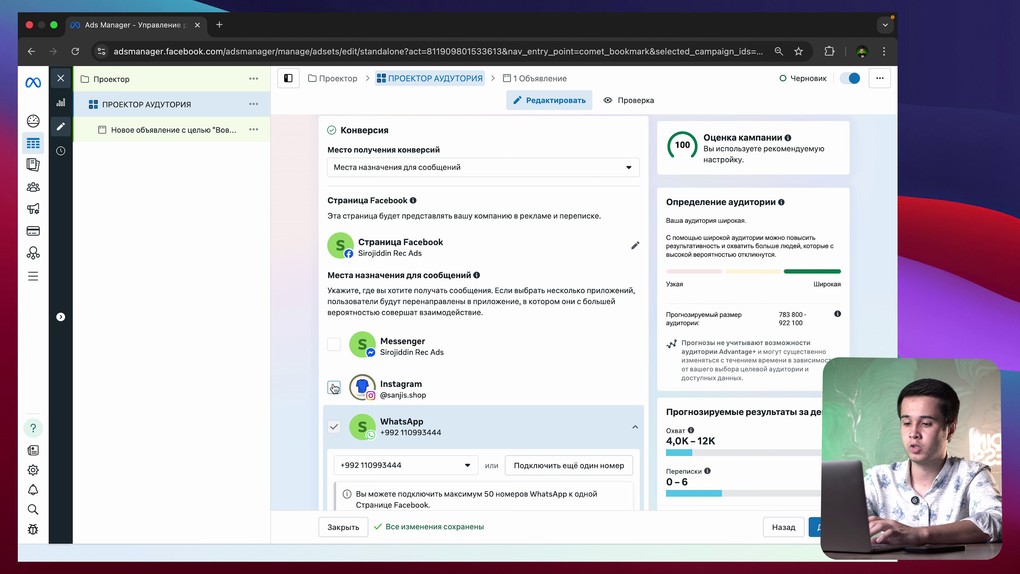
scroll(341, 402, "down", 5)
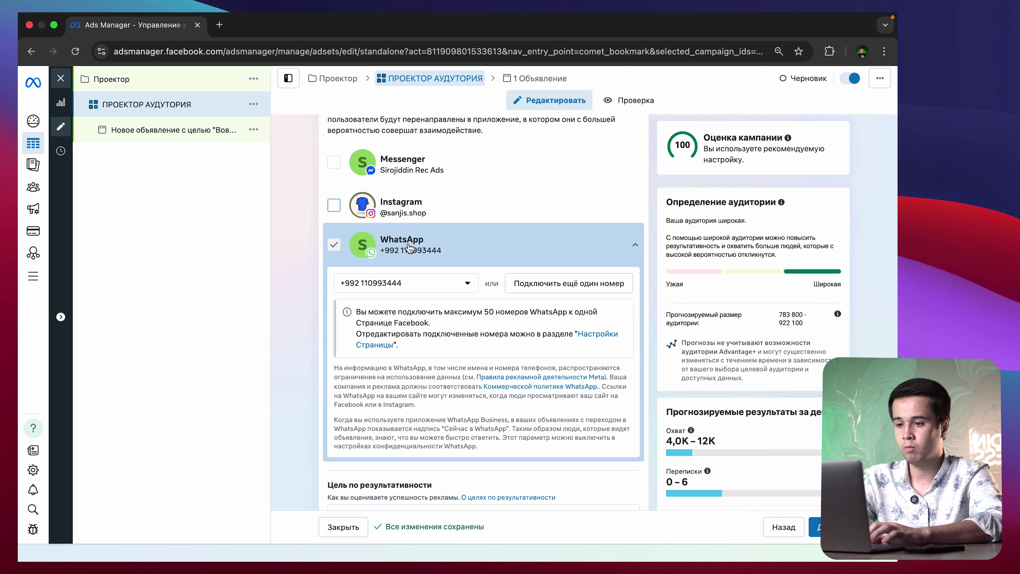
scroll(409, 247, "down", 5)
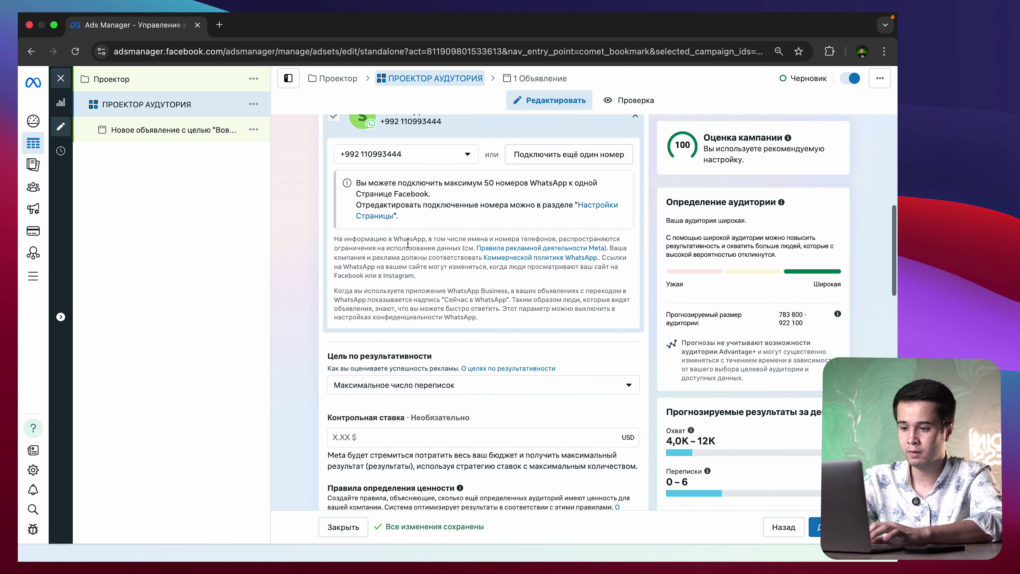
scroll(407, 243, "down", 12)
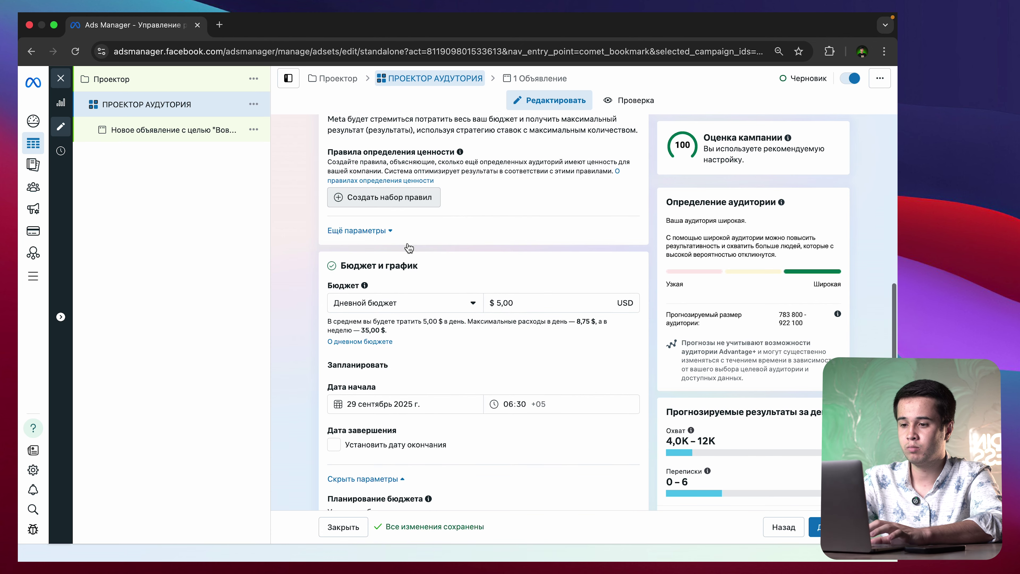
Step: Keep the daily budget type and change the daily budget from 5 to $3
left_click(467, 304)
left_click(467, 304)
left_click(532, 304)
left_click_drag(532, 304, 485, 303)
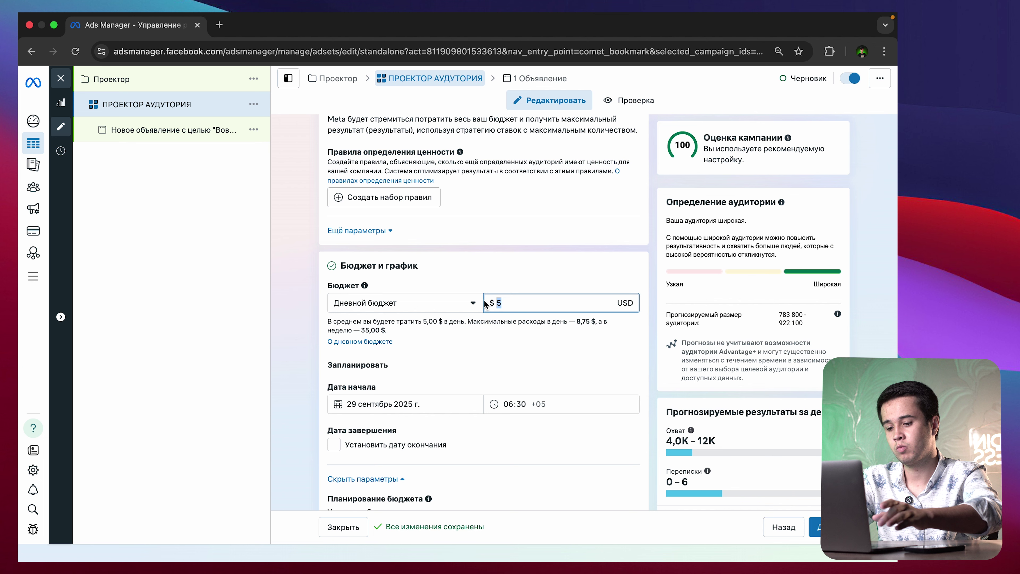
type("3")
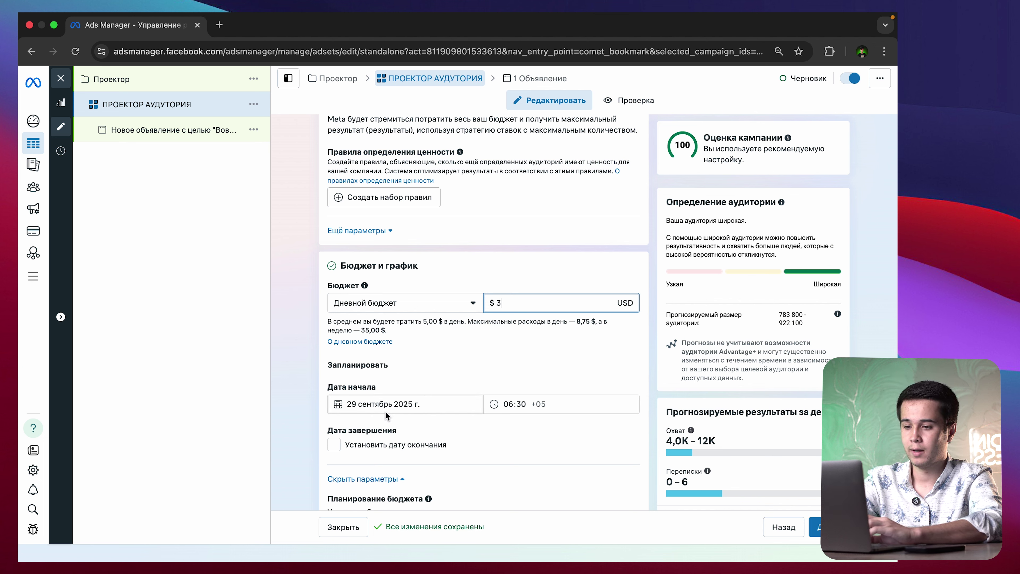
Step: Set the ad set's start date to 29 September 2025
left_click(410, 403)
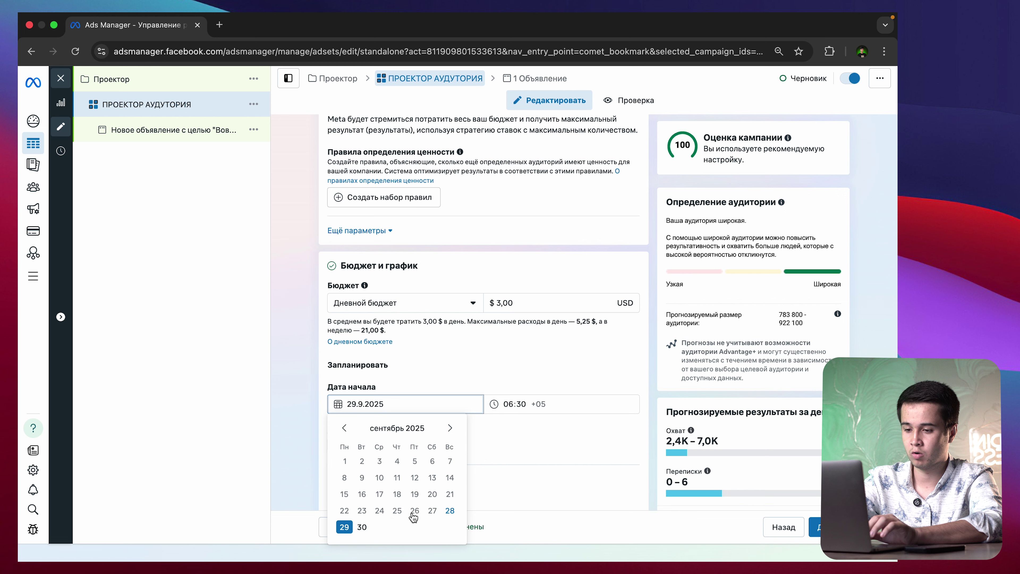
left_click(361, 527)
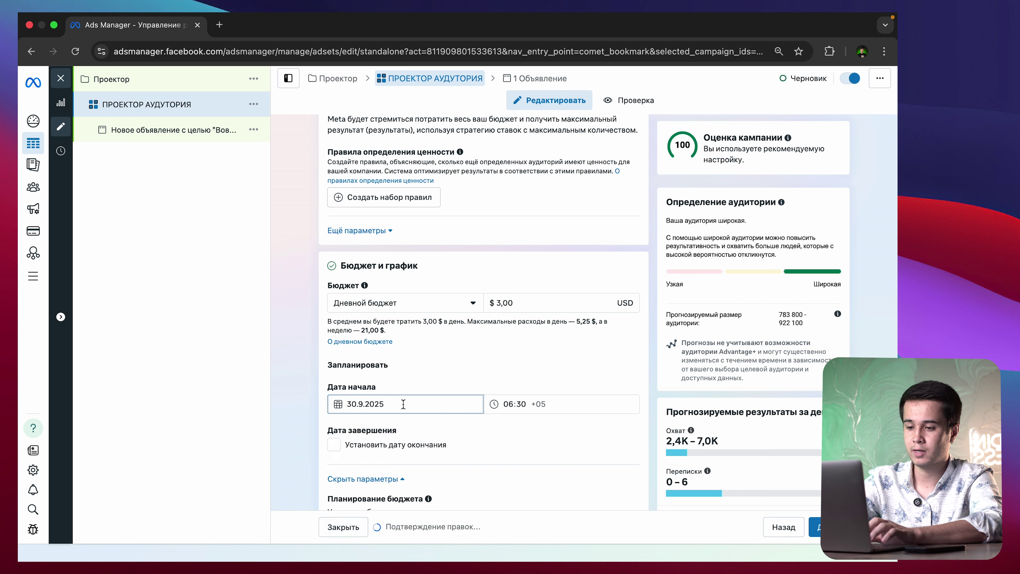
left_click(388, 404)
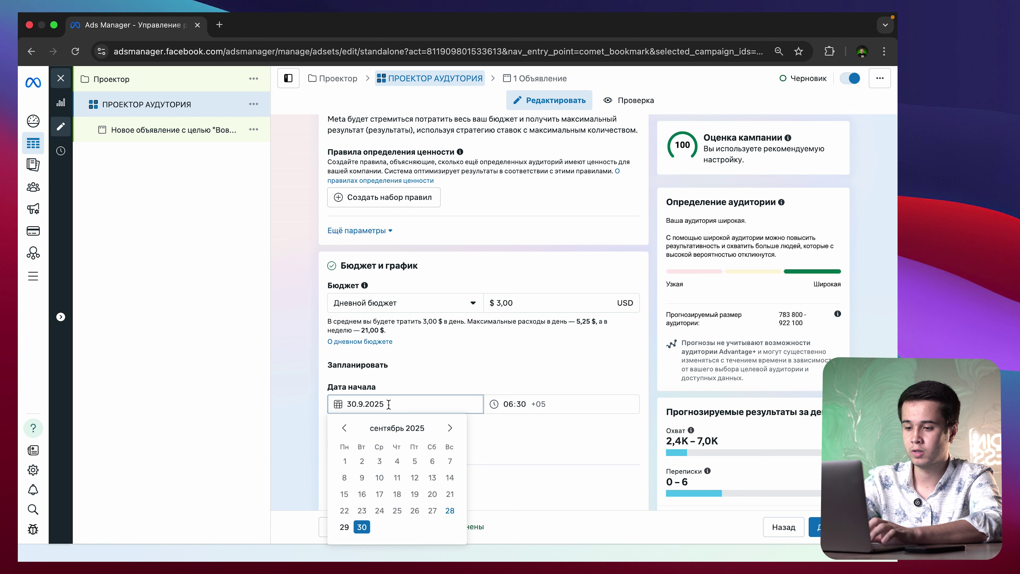
left_click(450, 427)
left_click(450, 428)
left_click(449, 429)
left_click(450, 428)
left_click(449, 429)
left_click(450, 429)
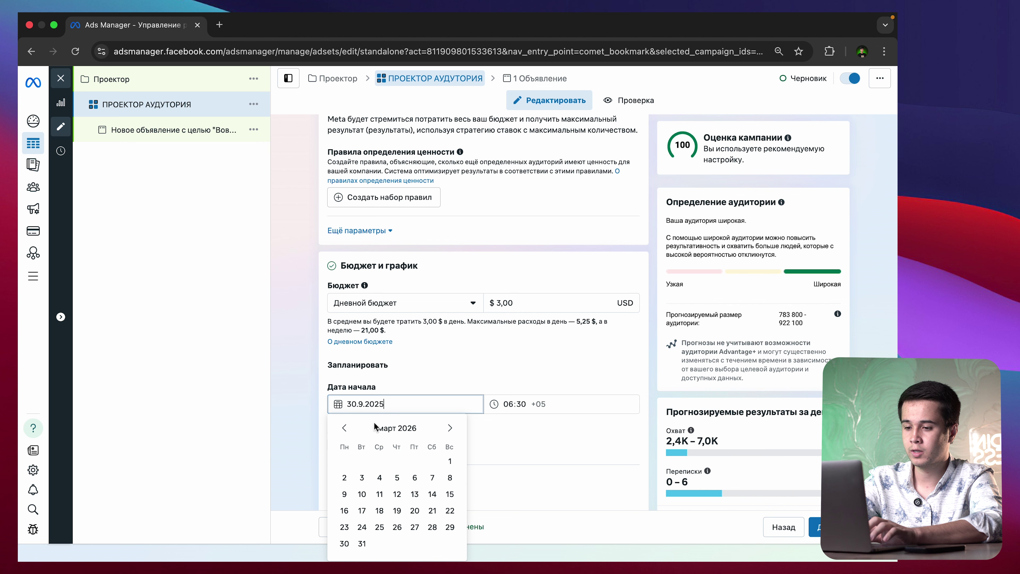
left_click(445, 413)
left_click(345, 527)
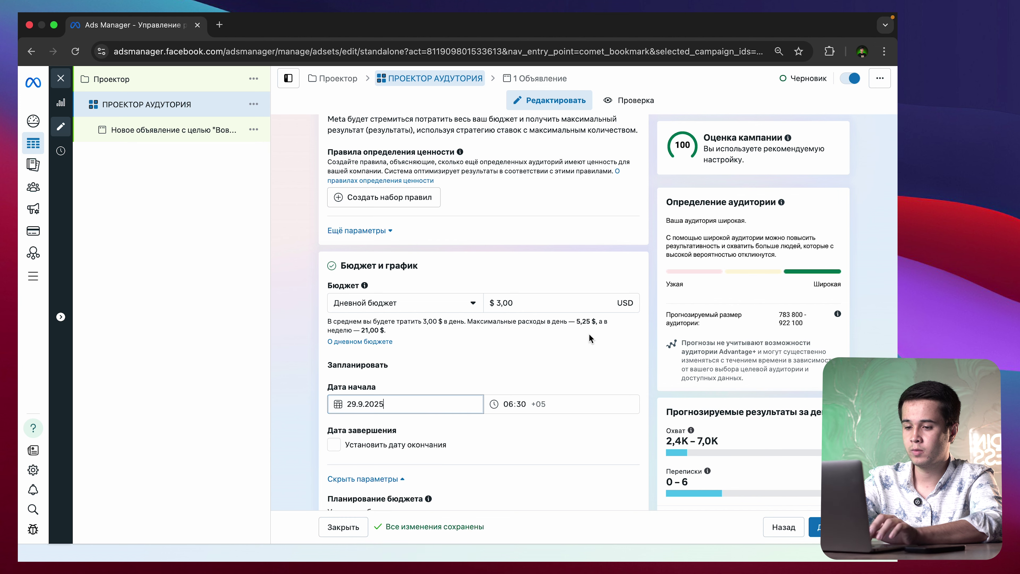
Step: Set the start time to 08:00
left_click(508, 405)
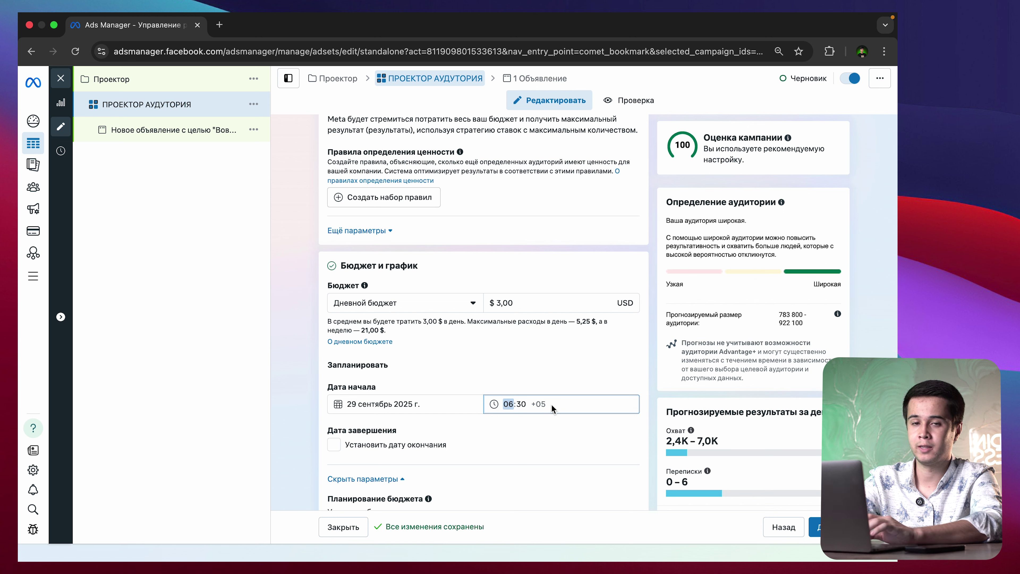
left_click_drag(550, 404, 519, 406)
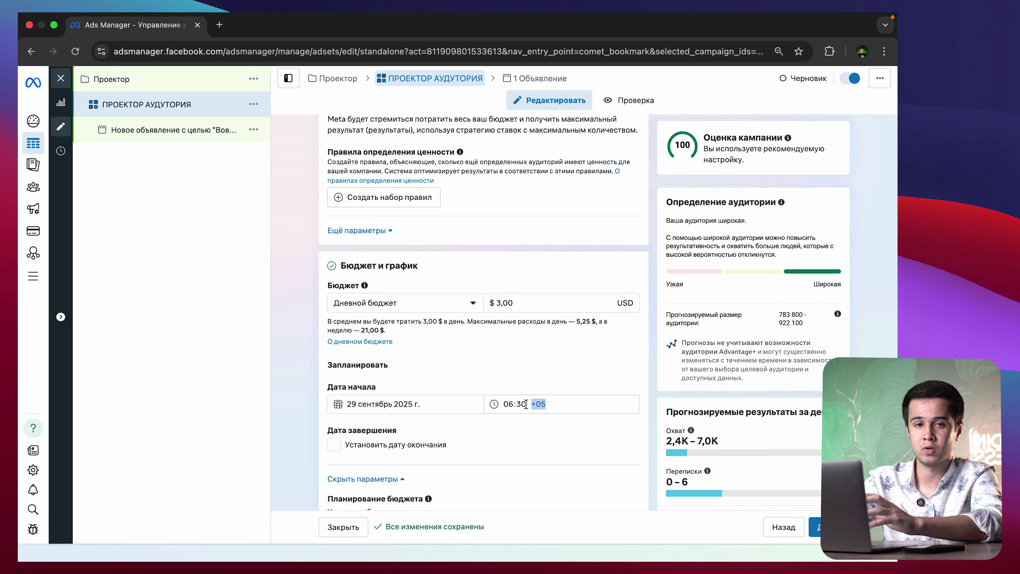
left_click(507, 404)
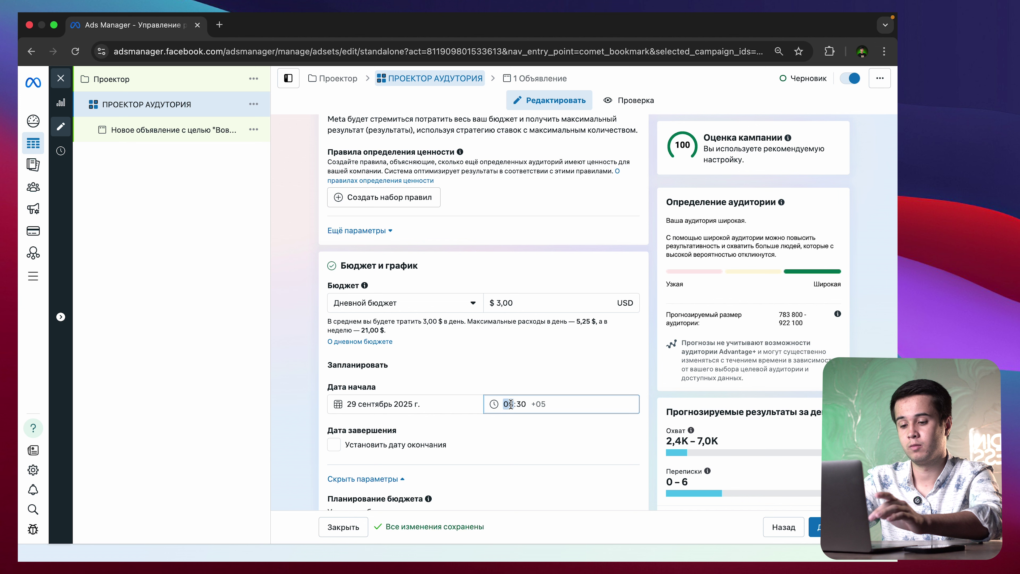
left_click(526, 405)
type("00")
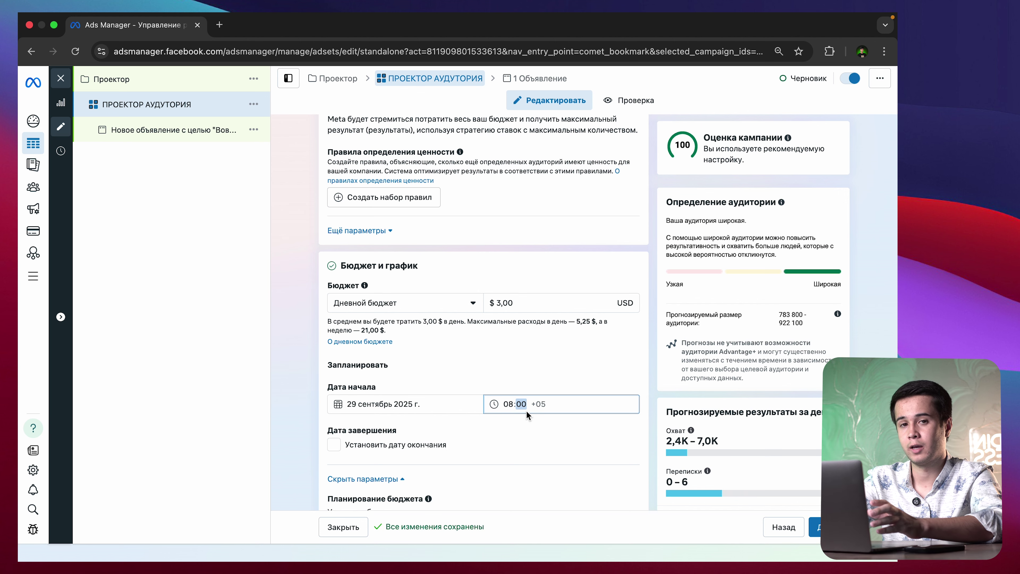
Step: From the Locations editor, leave Advantage+ audience and use the original audience settings
scroll(526, 411, "down", 5)
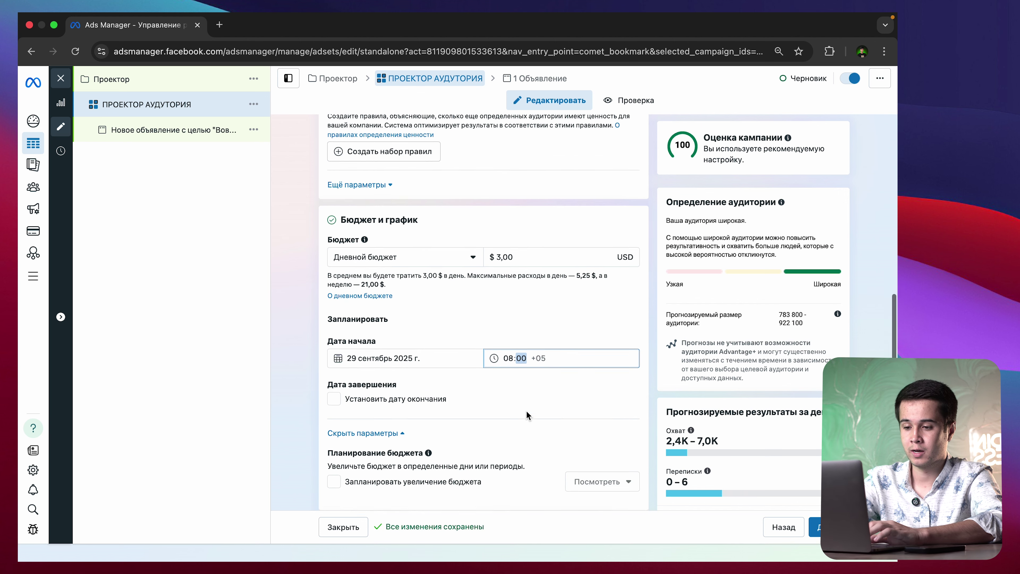
scroll(527, 414, "down", 6)
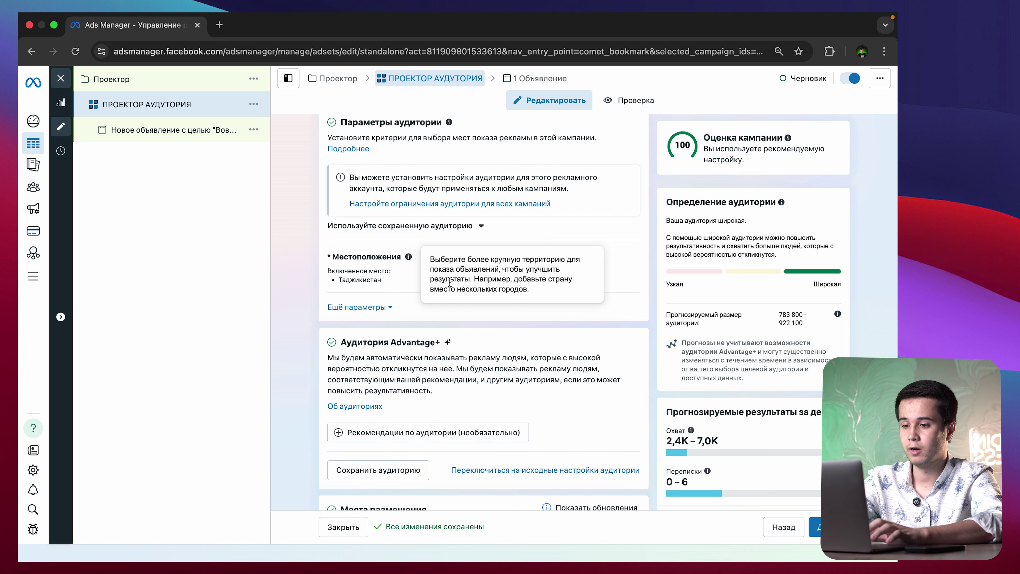
mouse_move(503, 254)
mouse_move(615, 264)
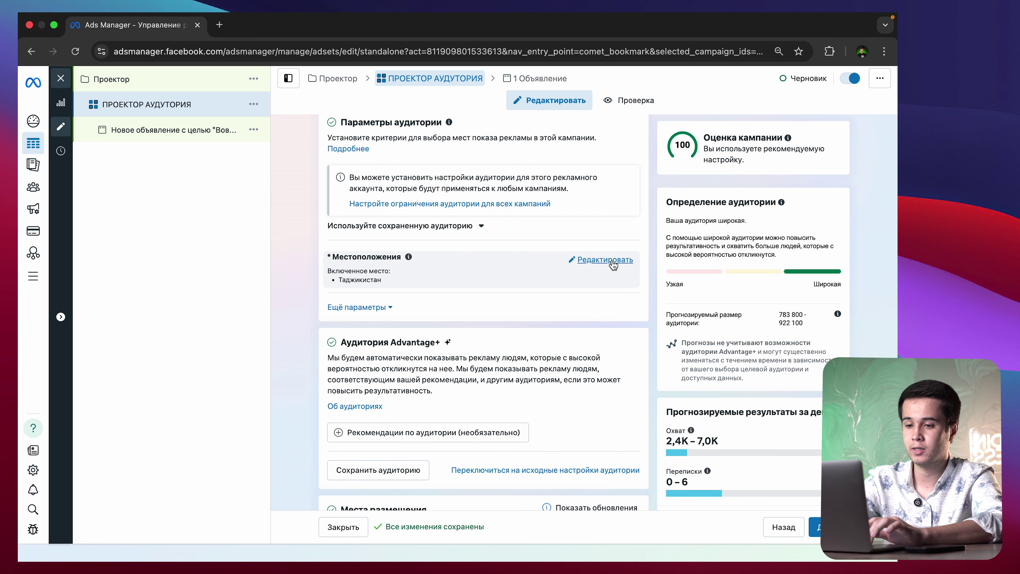
left_click(605, 261)
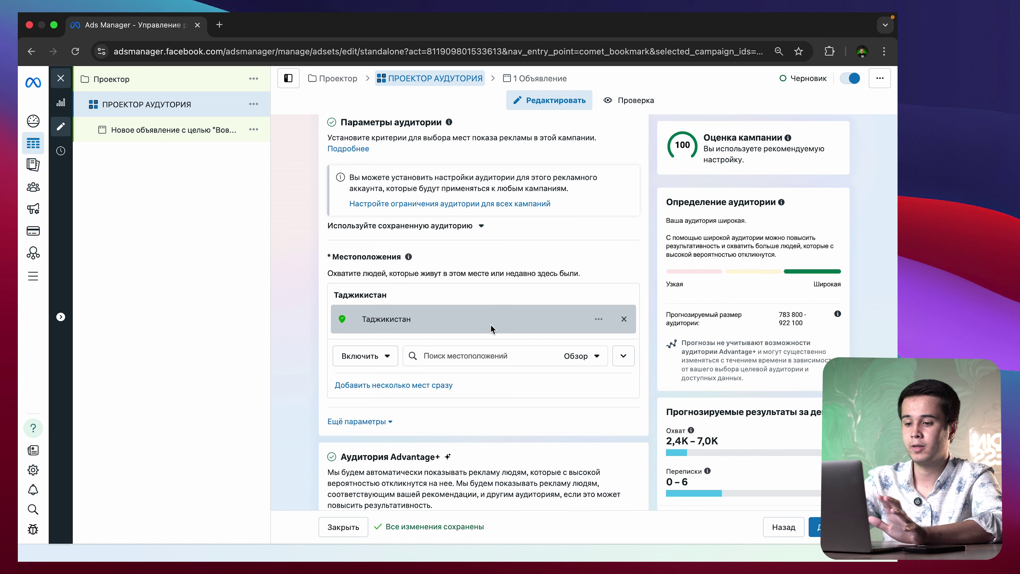
scroll(490, 325, "down", 6)
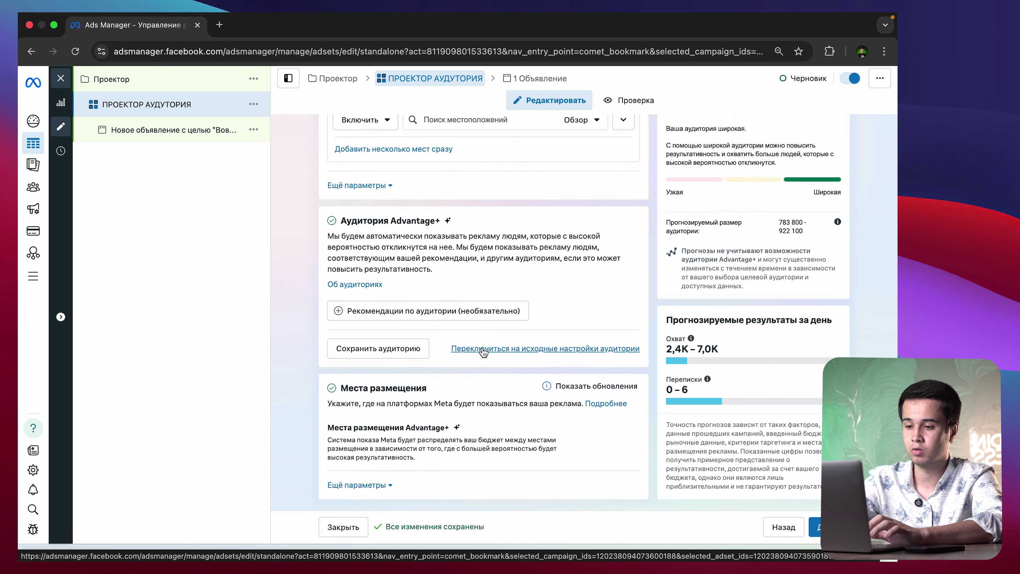
left_click(485, 350)
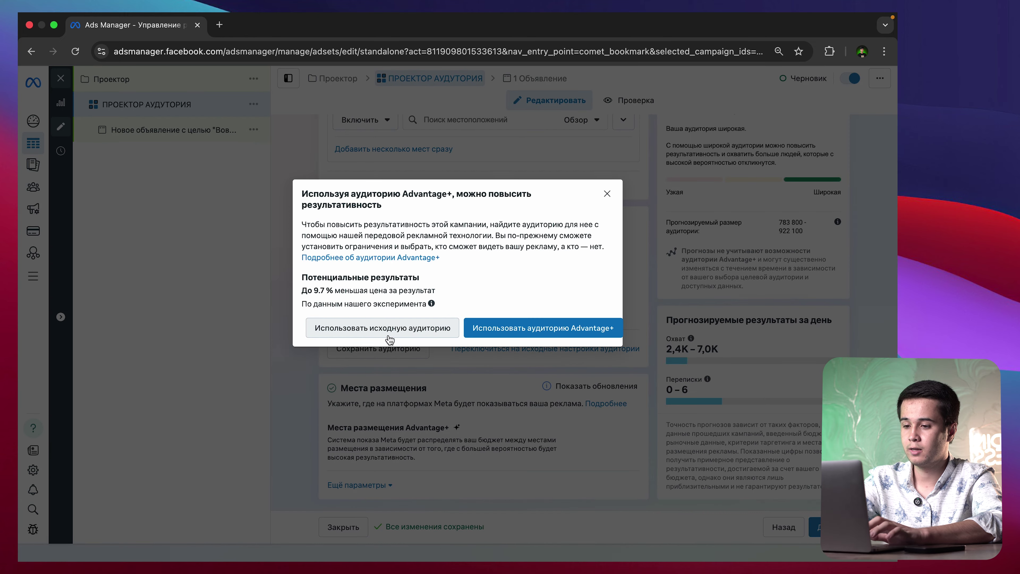
left_click(378, 327)
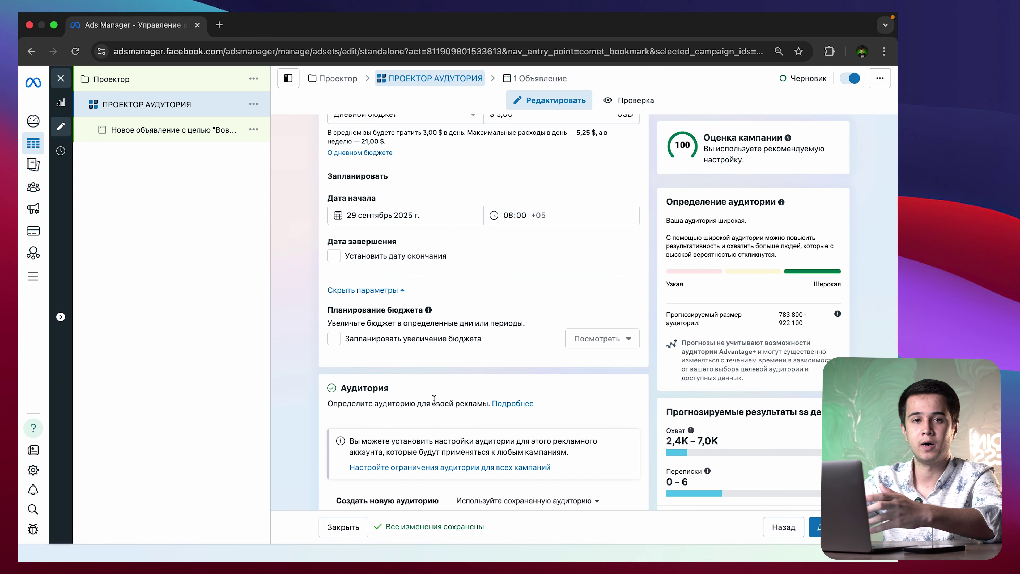
Step: Set the audience's maximum age to 50, giving an 18–50 age range
scroll(434, 399, "down", 5)
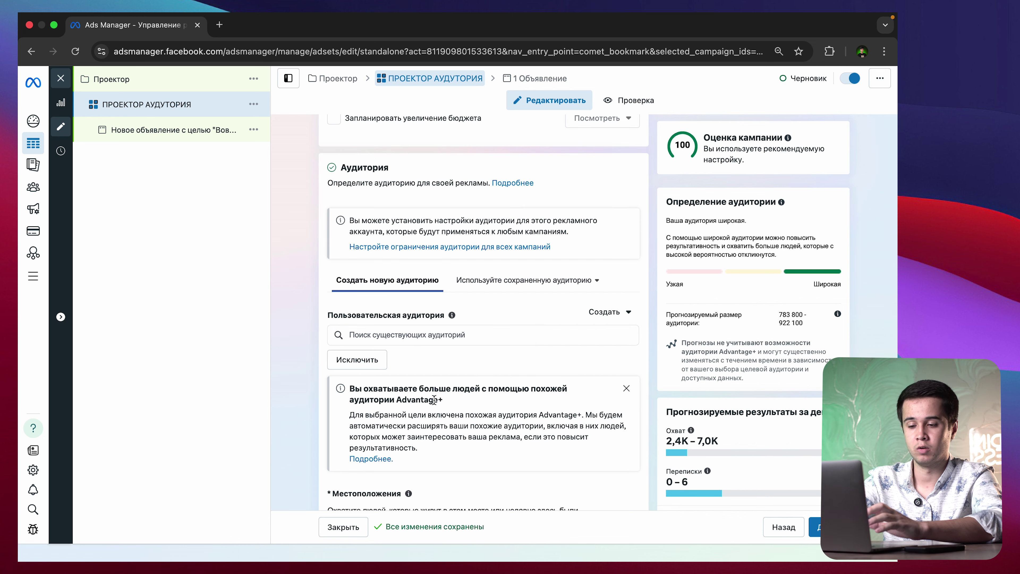
scroll(471, 422, "down", 5)
scroll(470, 422, "down", 4)
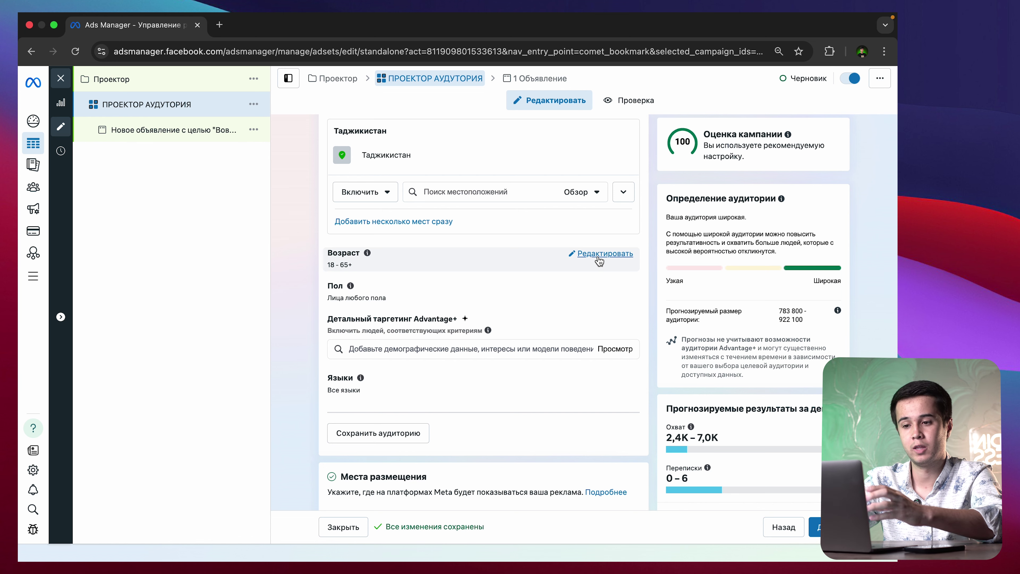
left_click(599, 257)
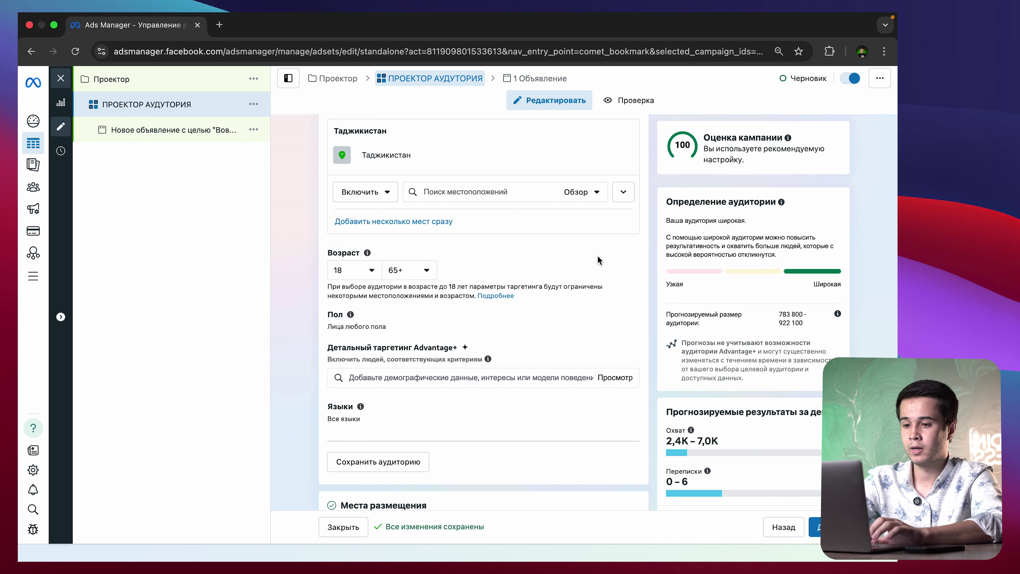
left_click(425, 270)
scroll(430, 386, "up", 2)
scroll(431, 386, "up", 5)
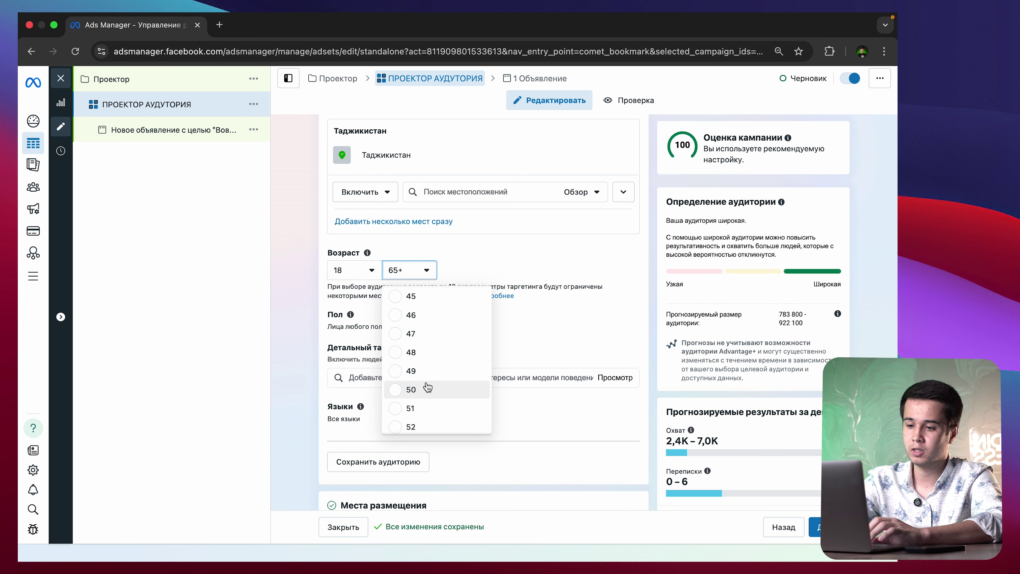
left_click(430, 388)
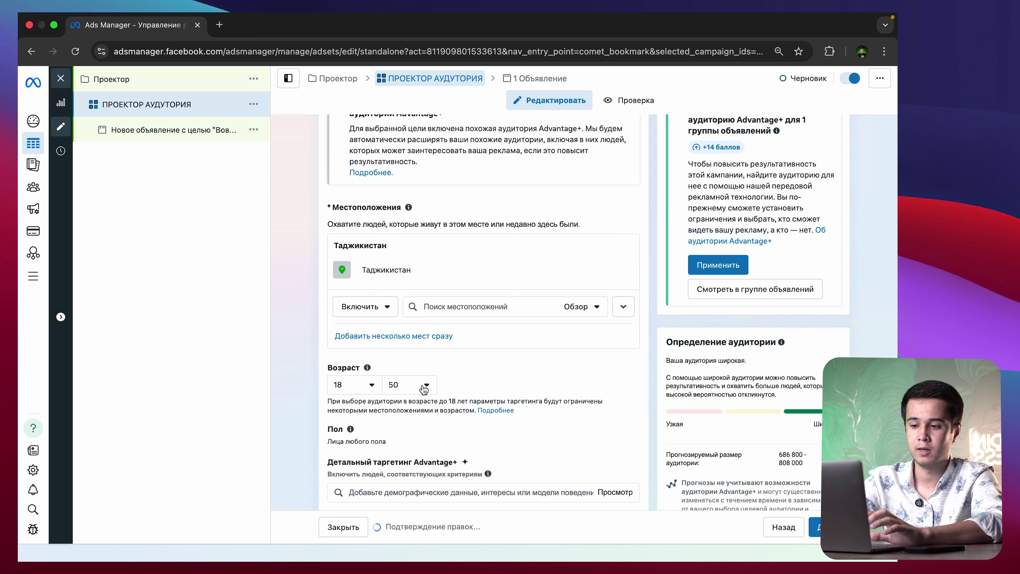
Step: Try women-only gender targeting, then set gender back to all
scroll(424, 389, "down", 3)
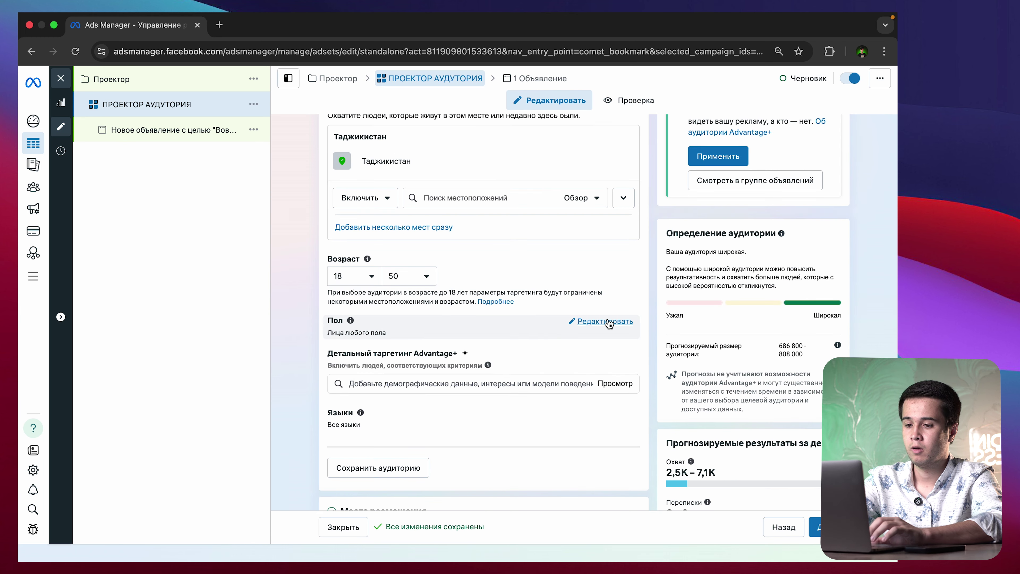
left_click(607, 322)
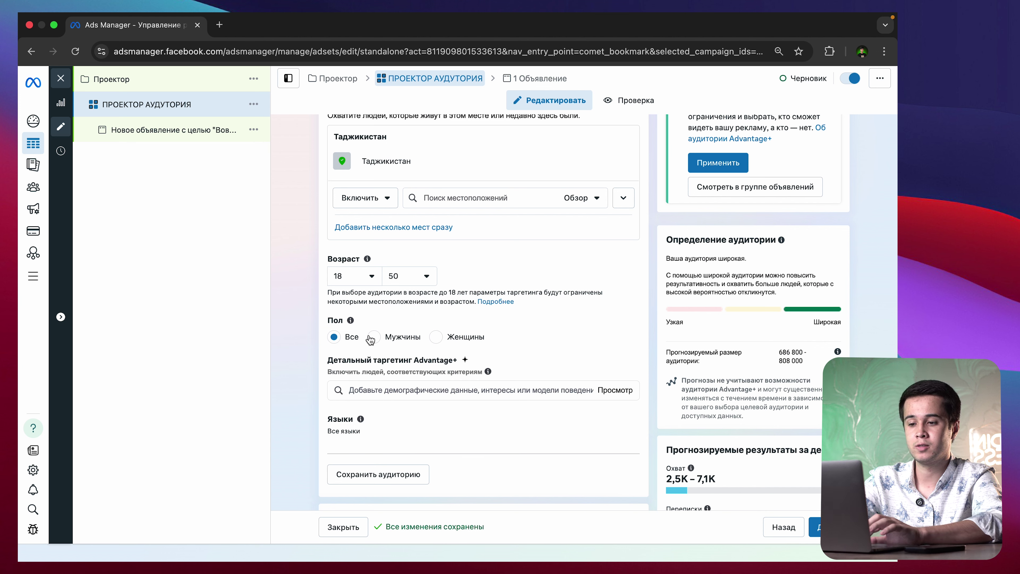
left_click(441, 341)
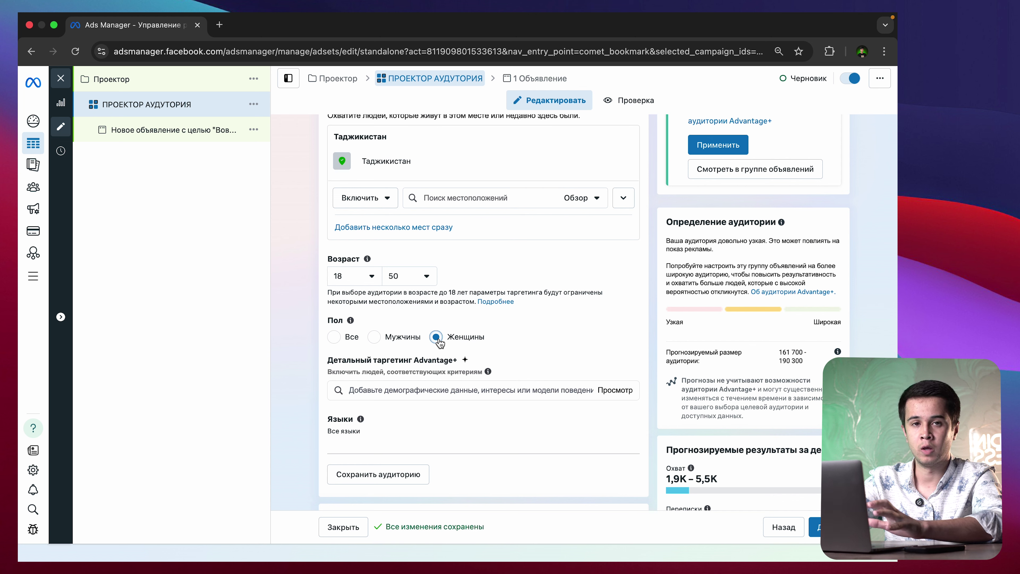
left_click(337, 338)
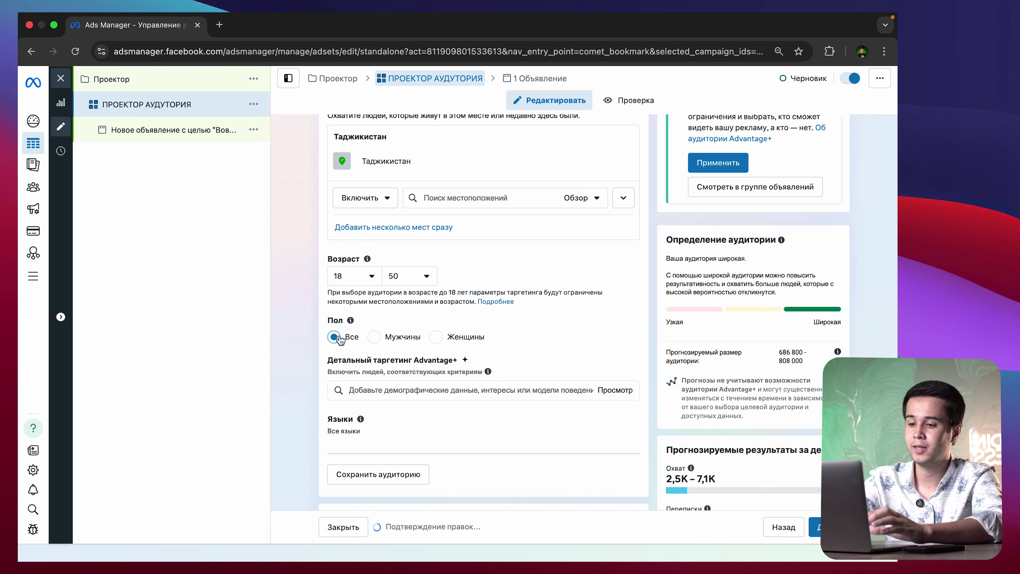
scroll(339, 340, "down", 2)
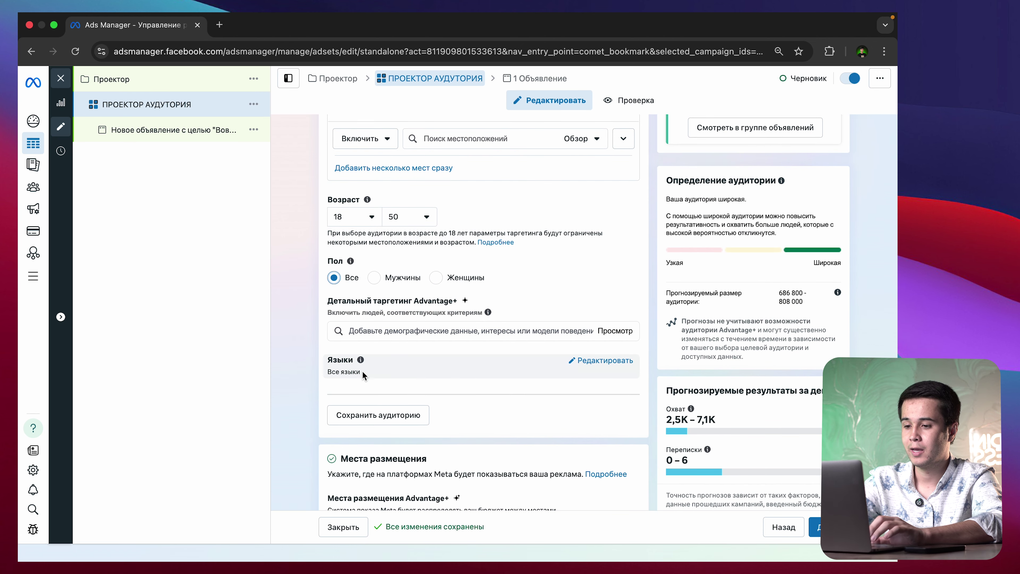
Step: Add Таджикский as the audience language
left_click(588, 361)
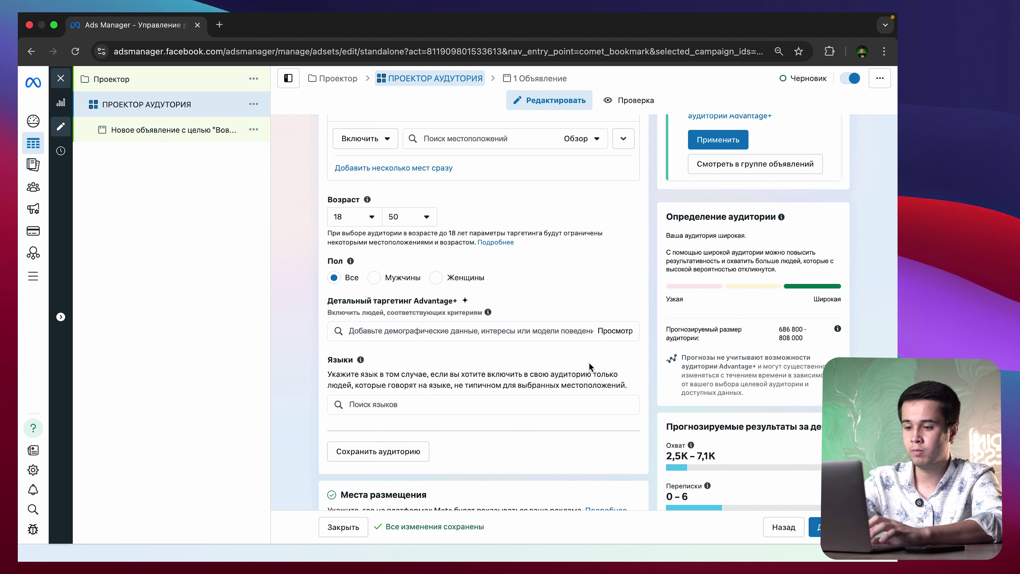
left_click(429, 405)
type("т")
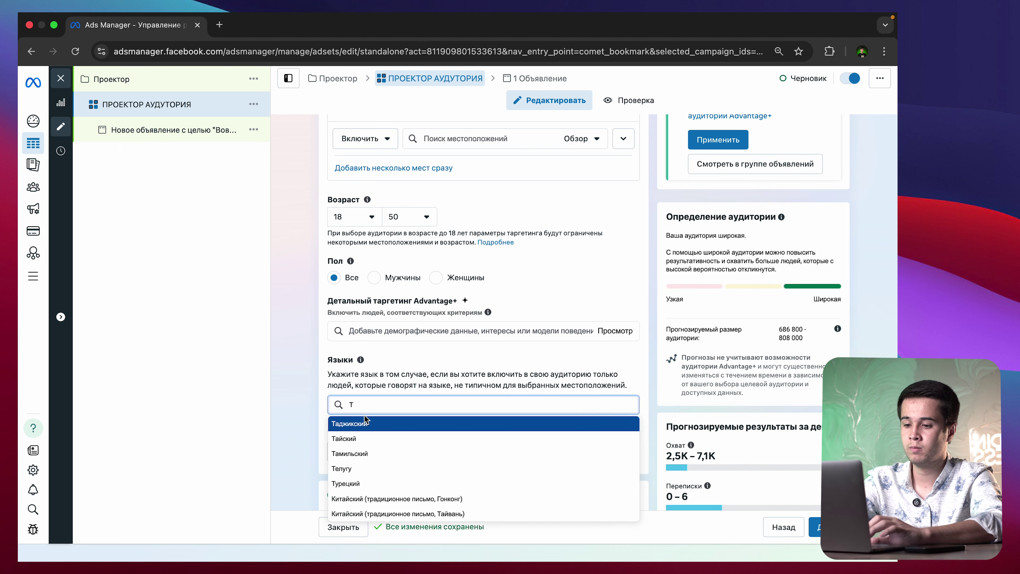
left_click(363, 423)
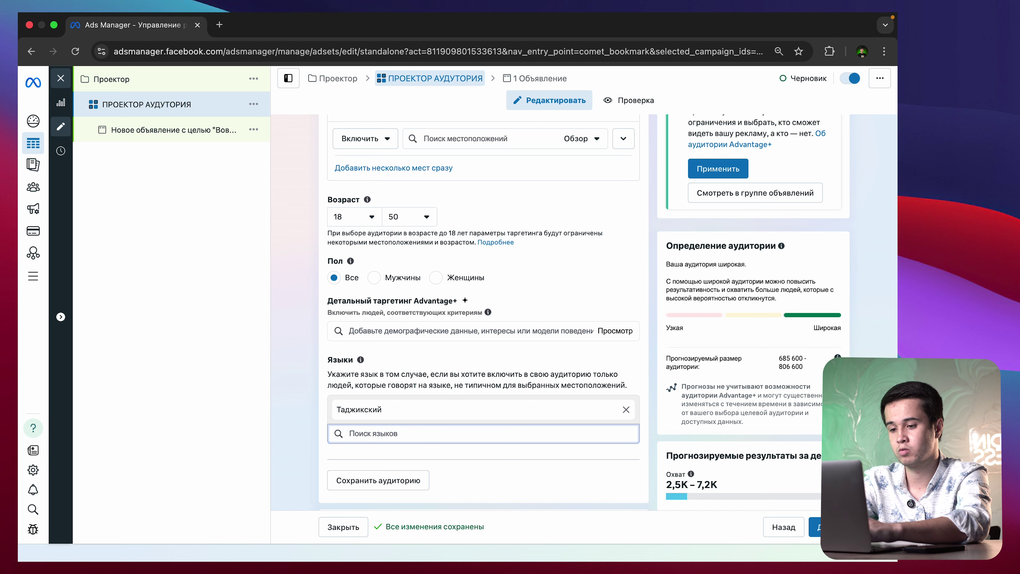
Step: Add Русский as a second language, then remove it again
type("Пу")
key("BackSpace")
key("BackSpace")
type("Рус")
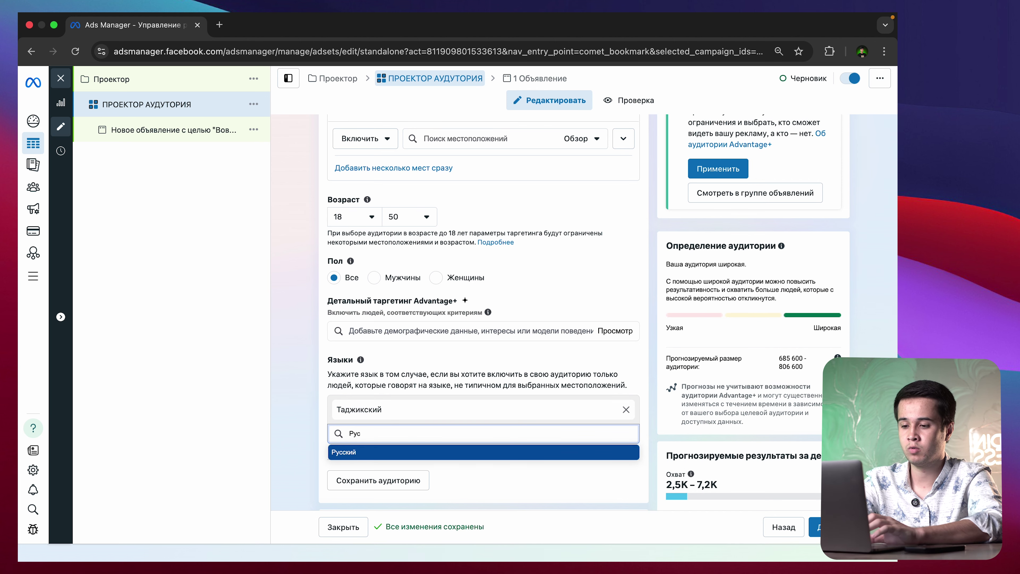
left_click(399, 451)
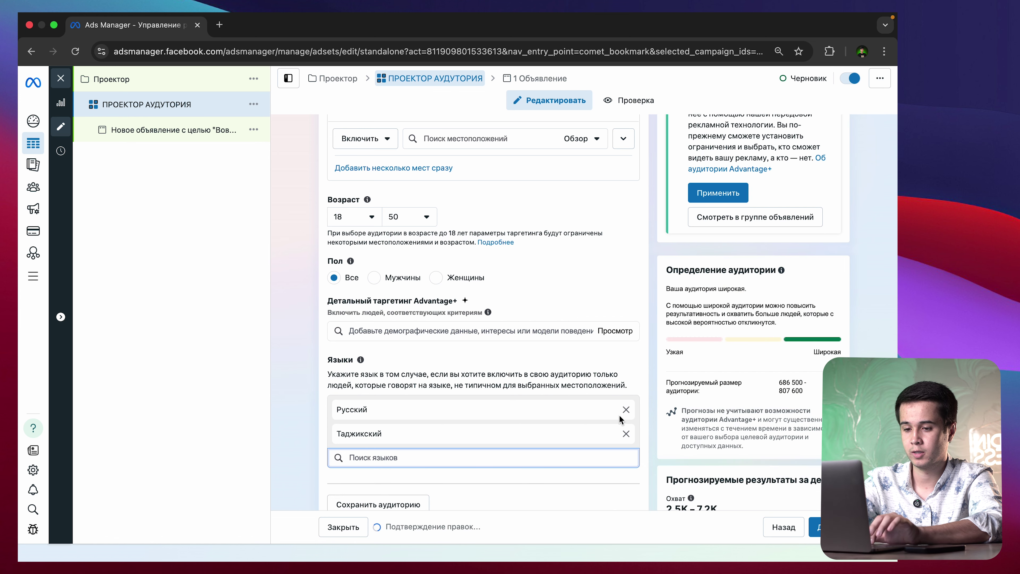
left_click(625, 410)
scroll(535, 419, "down", 3)
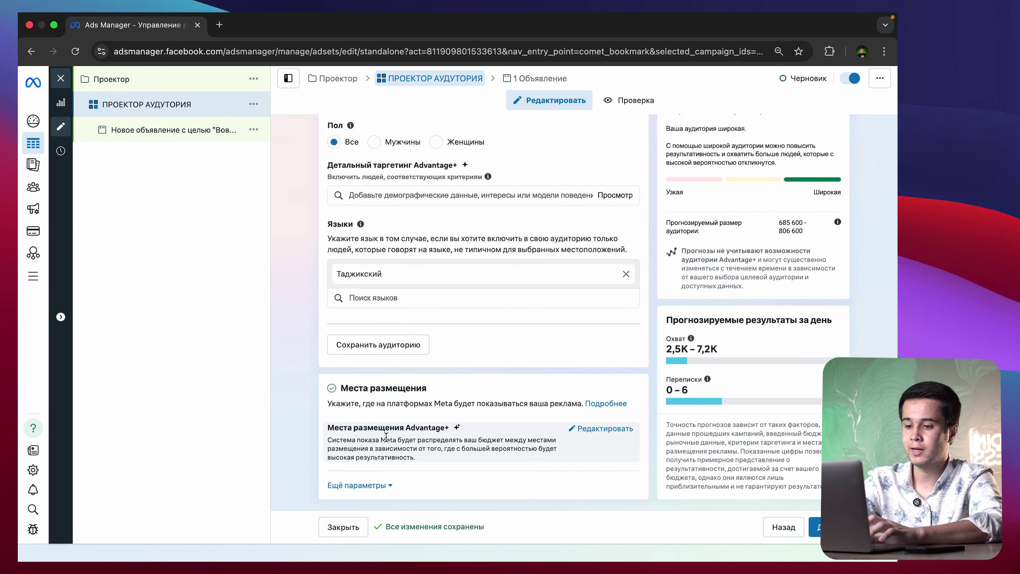
Step: Switch the ad set's placements to manual placements
left_click(602, 429)
scroll(545, 445, "down", 3)
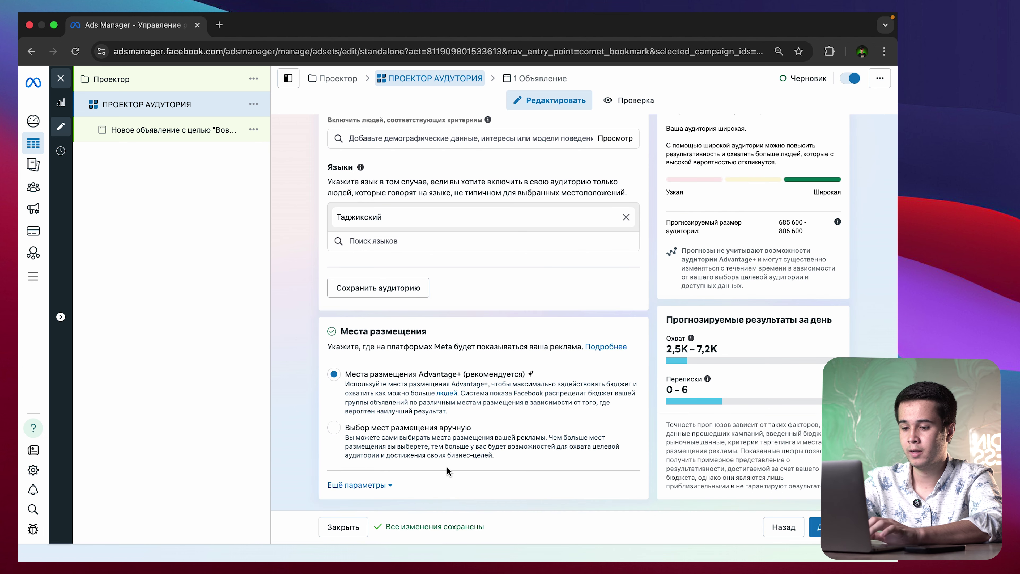
left_click(372, 436)
scroll(470, 440, "down", 7)
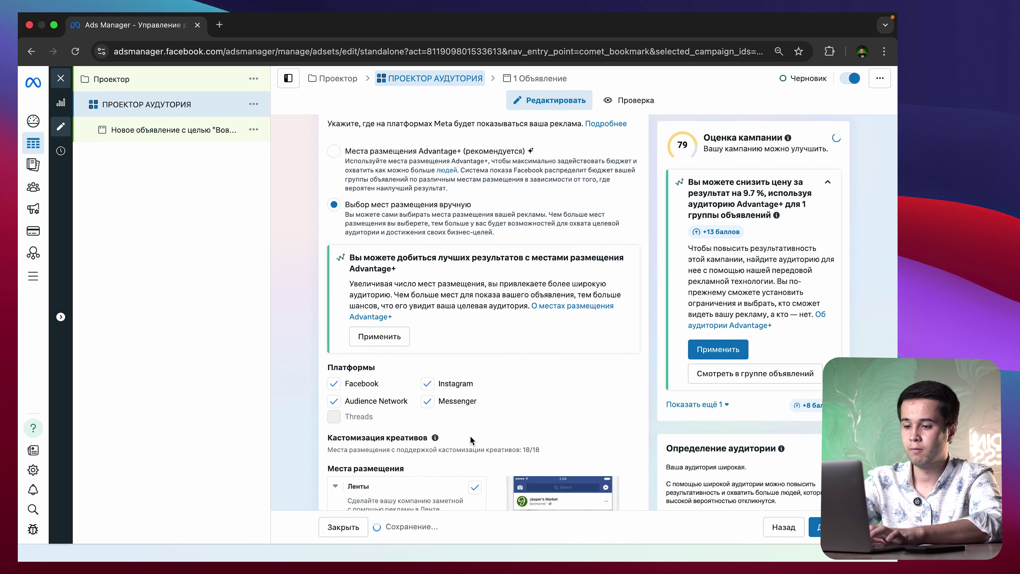
scroll(473, 440, "down", 1)
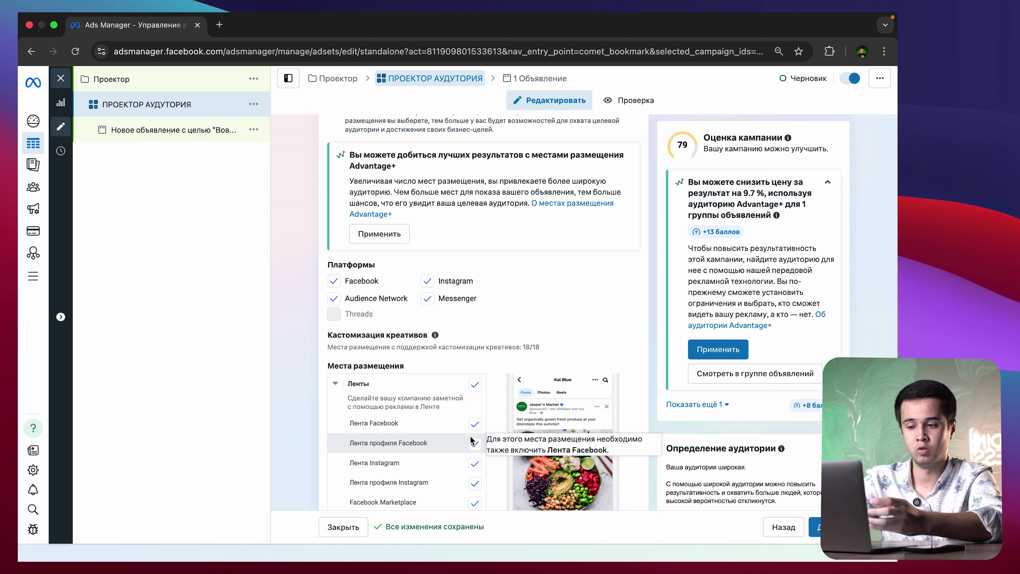
Step: Exclude Messenger, Audience Network and Facebook, leaving only Instagram placements
left_click(428, 299)
left_click(333, 301)
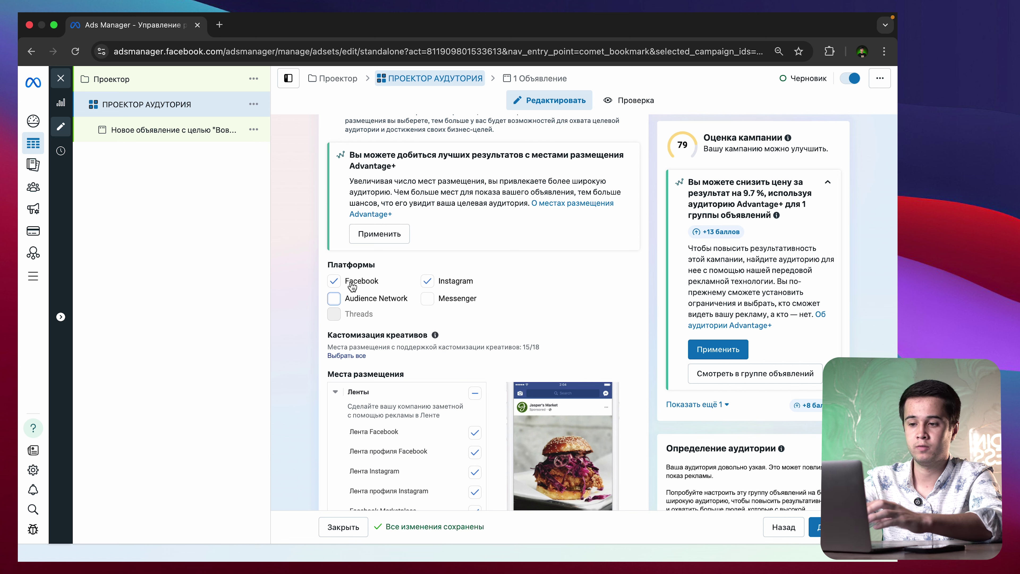
left_click(335, 283)
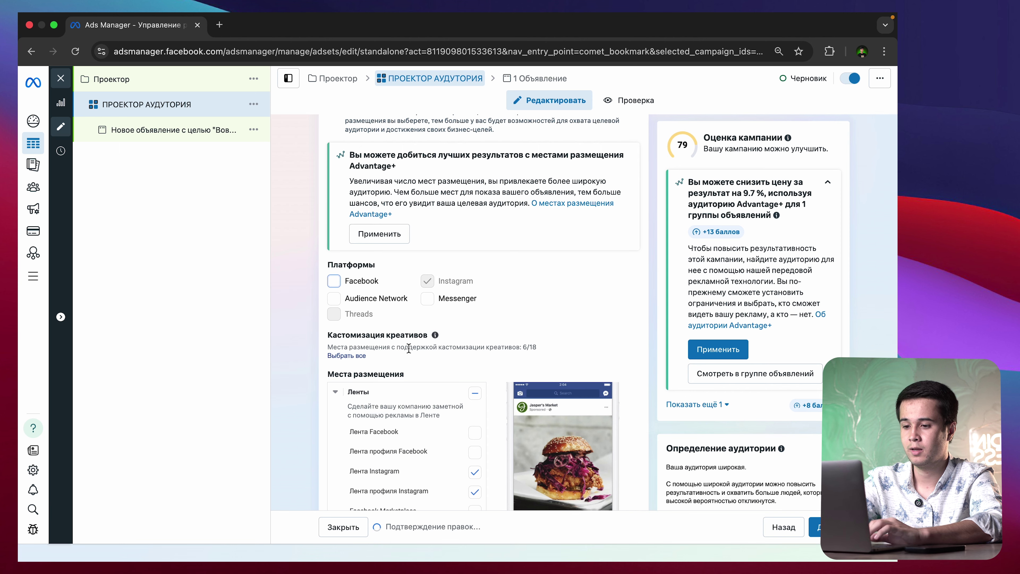
scroll(409, 349, "down", 15)
scroll(410, 352, "up", 4)
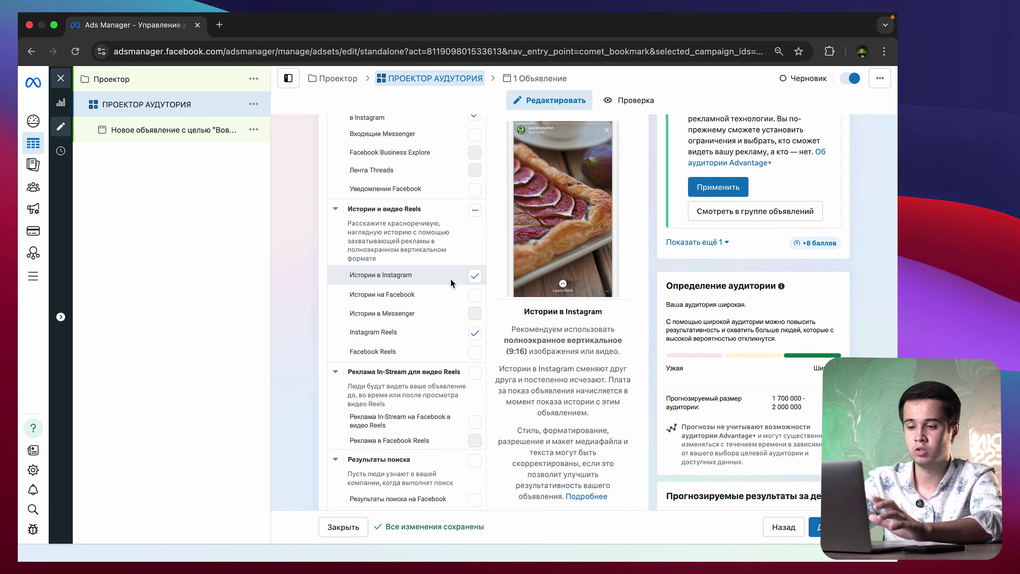
scroll(451, 283, "up", 5)
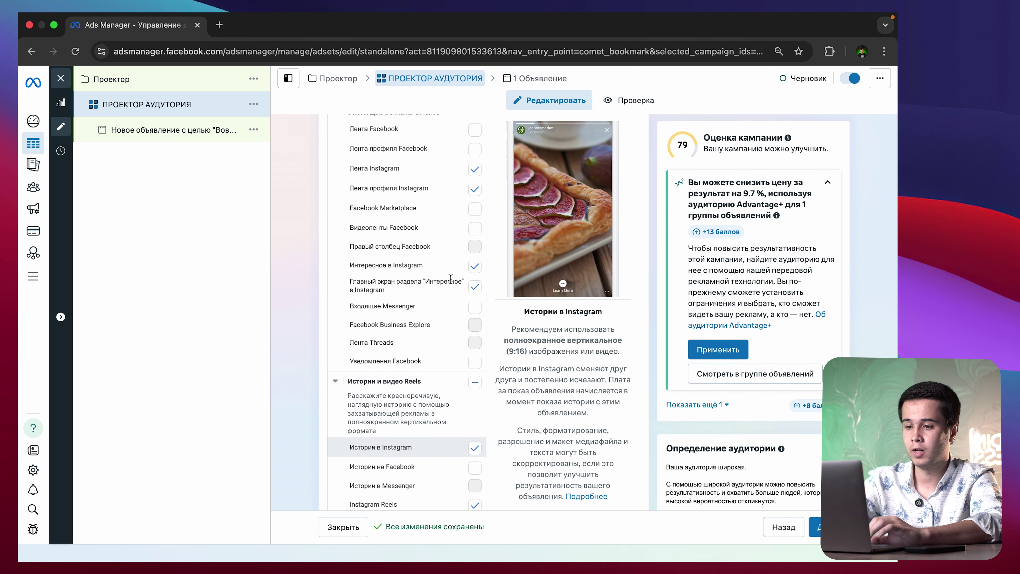
scroll(450, 283, "up", 4)
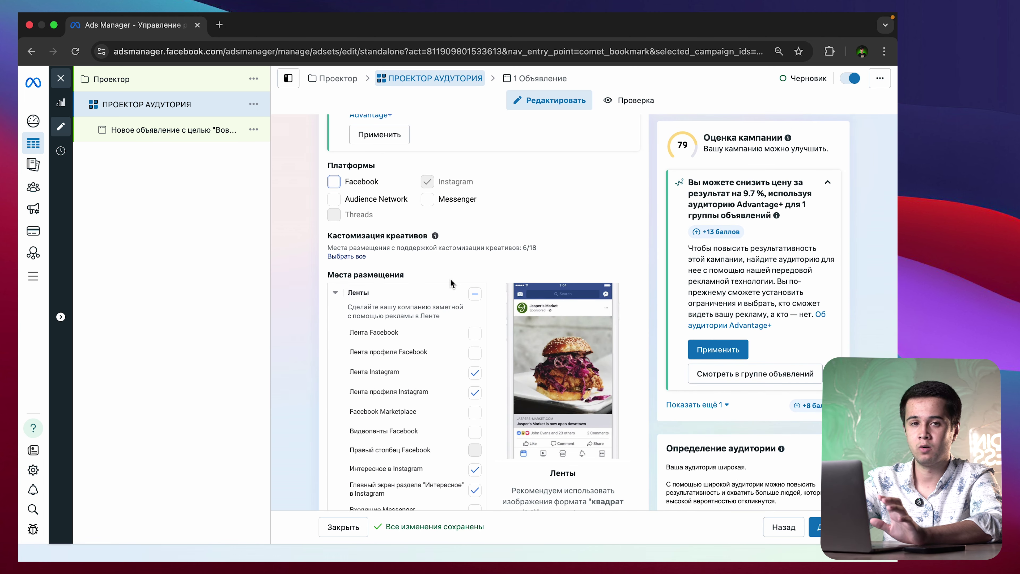
scroll(450, 283, "up", 12)
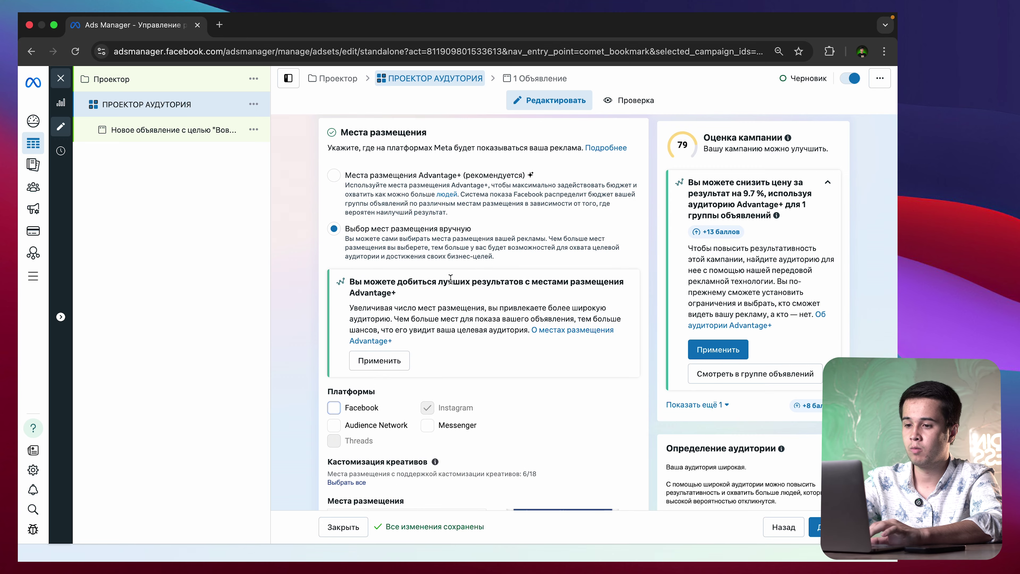
scroll(450, 284, "up", 8)
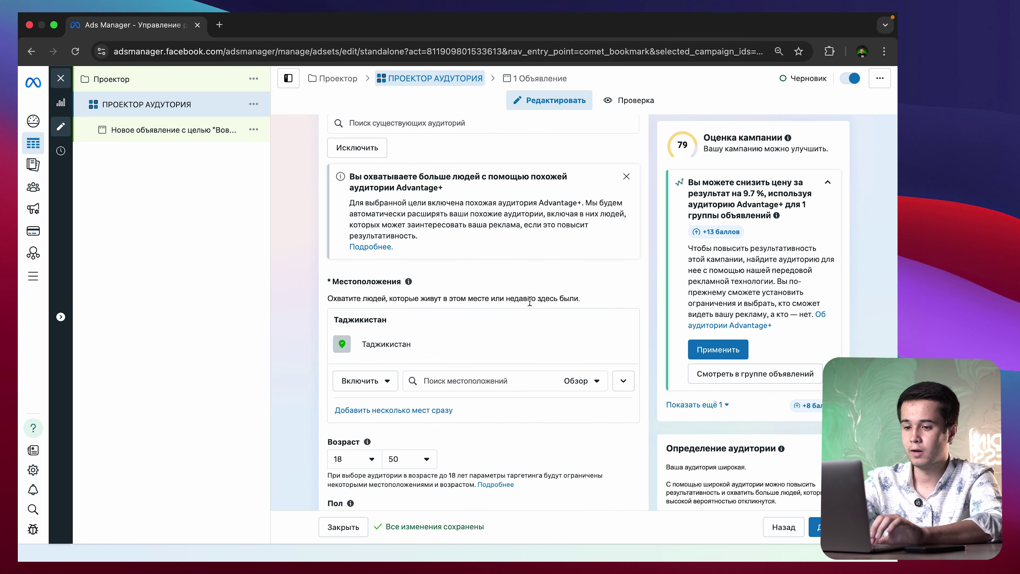
Step: Add Душанбе, Худжанд and Курган-Тюбе as targeted cities instead of all Tajikistan
left_click(451, 383)
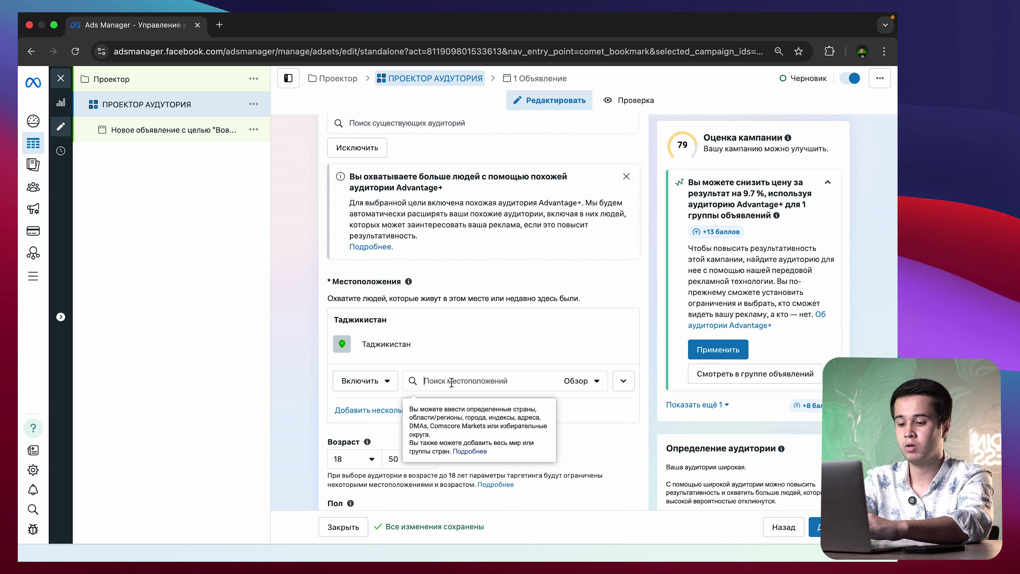
type("Ду")
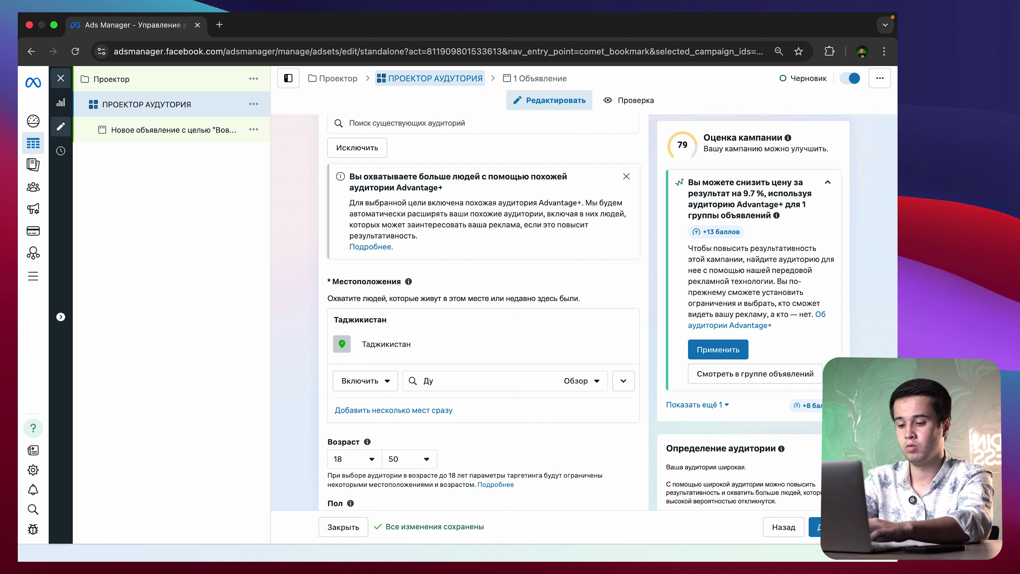
type("шанбе")
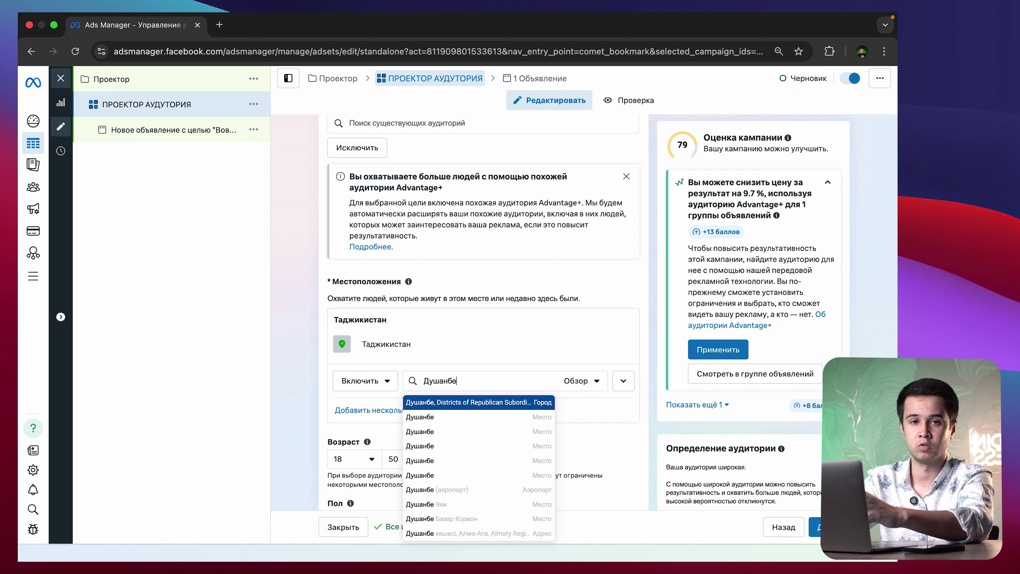
left_click(459, 409)
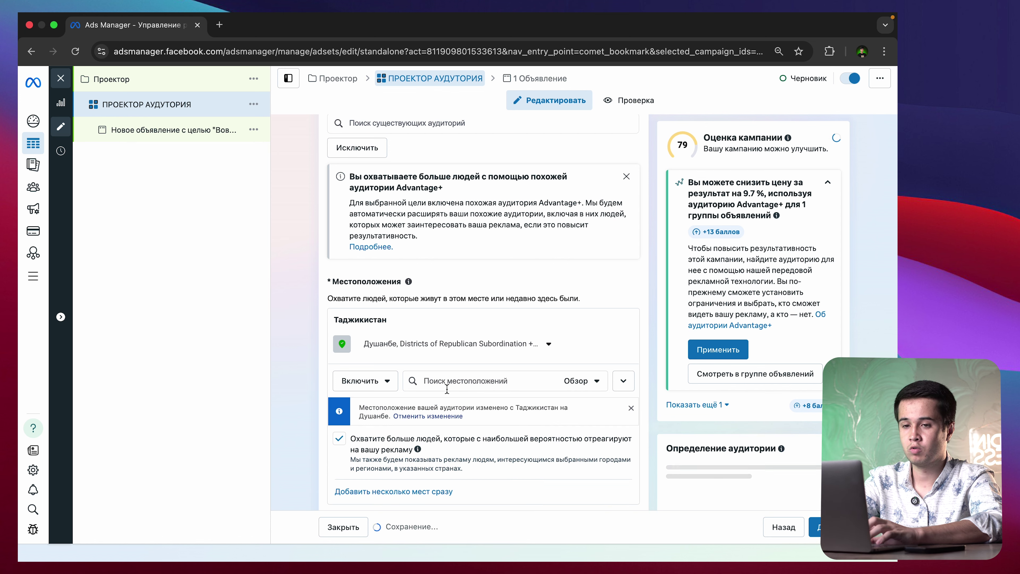
type("Х")
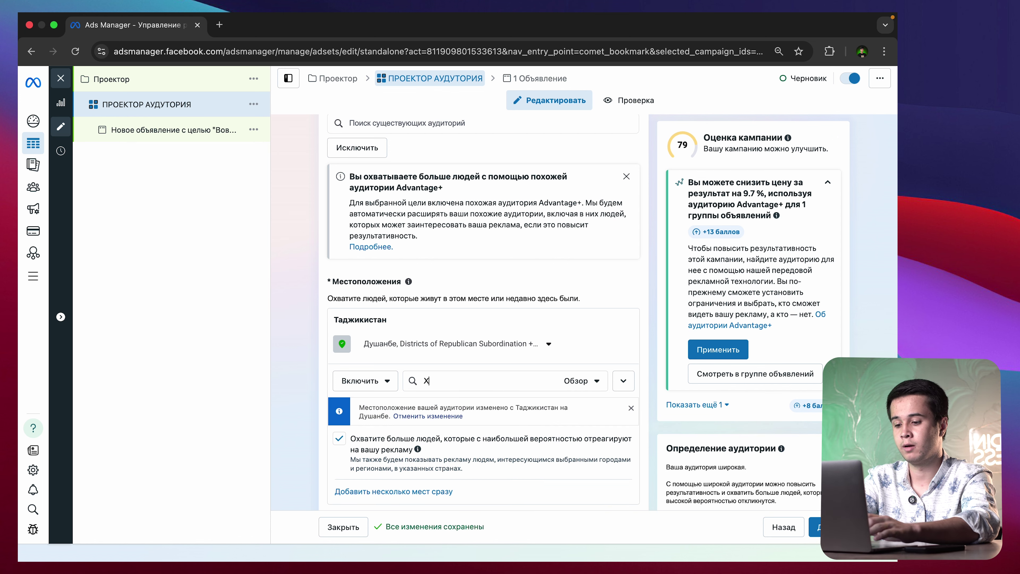
type("уджан")
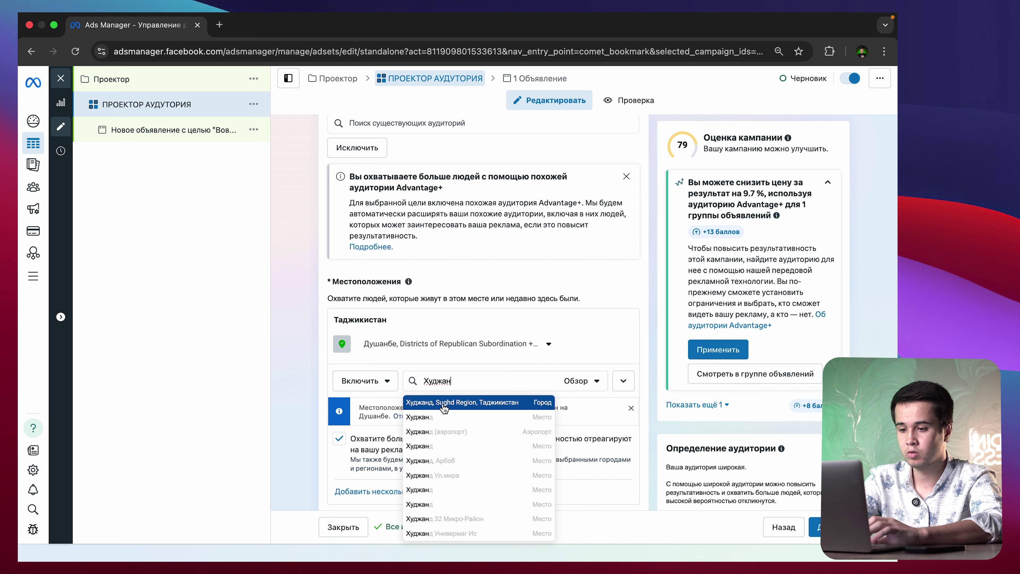
left_click(443, 402)
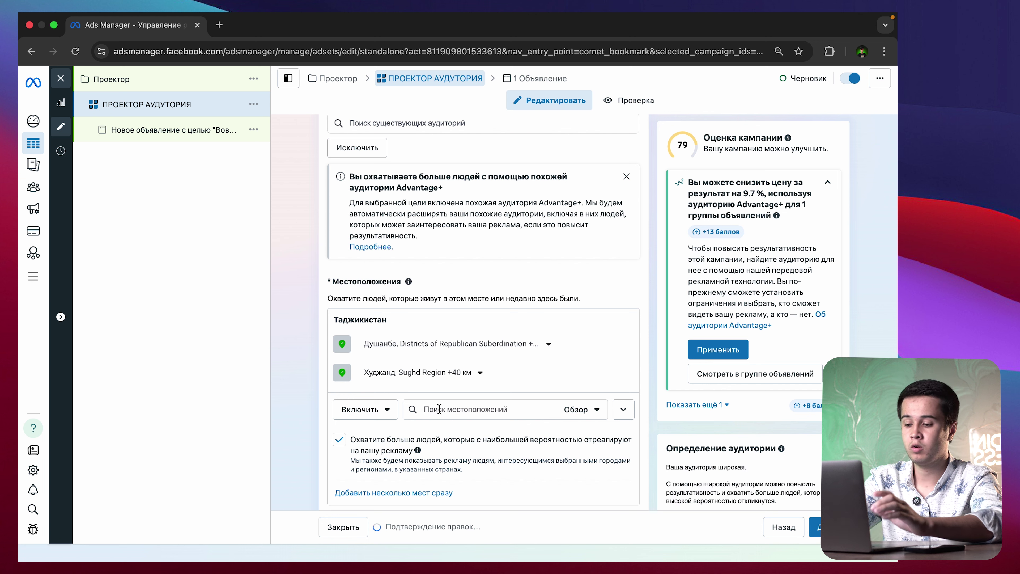
type("Курган")
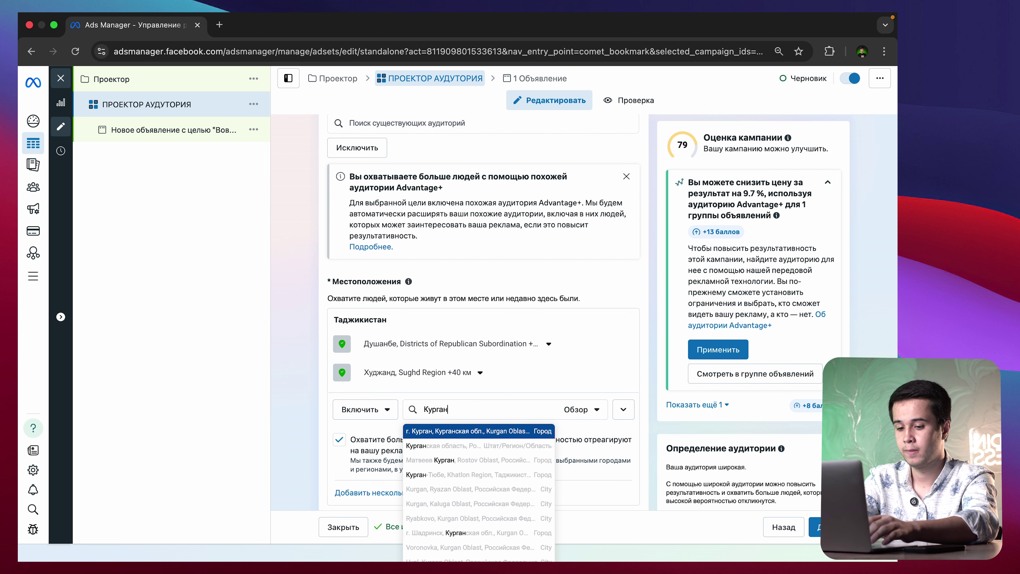
type(" Т")
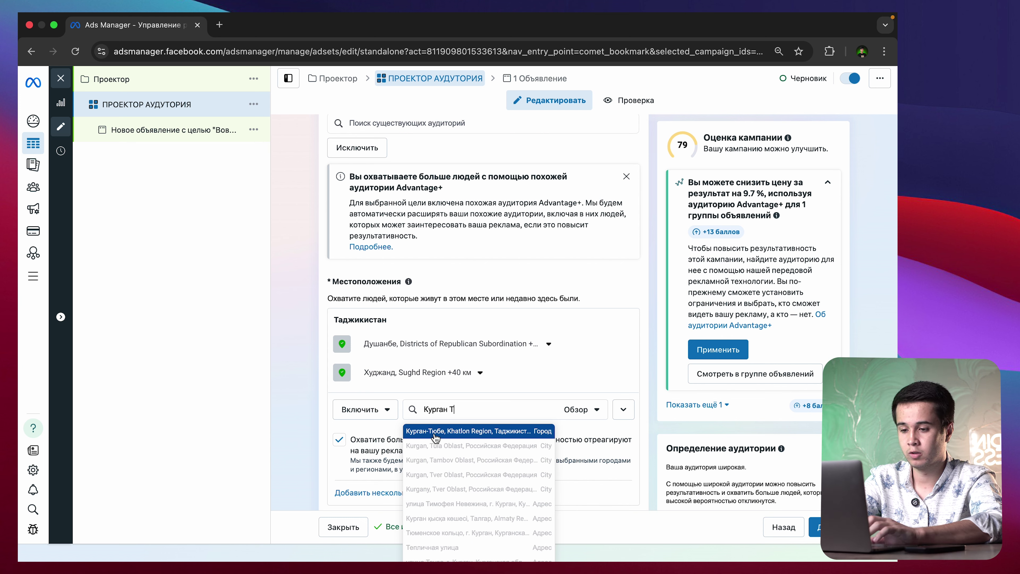
left_click(487, 434)
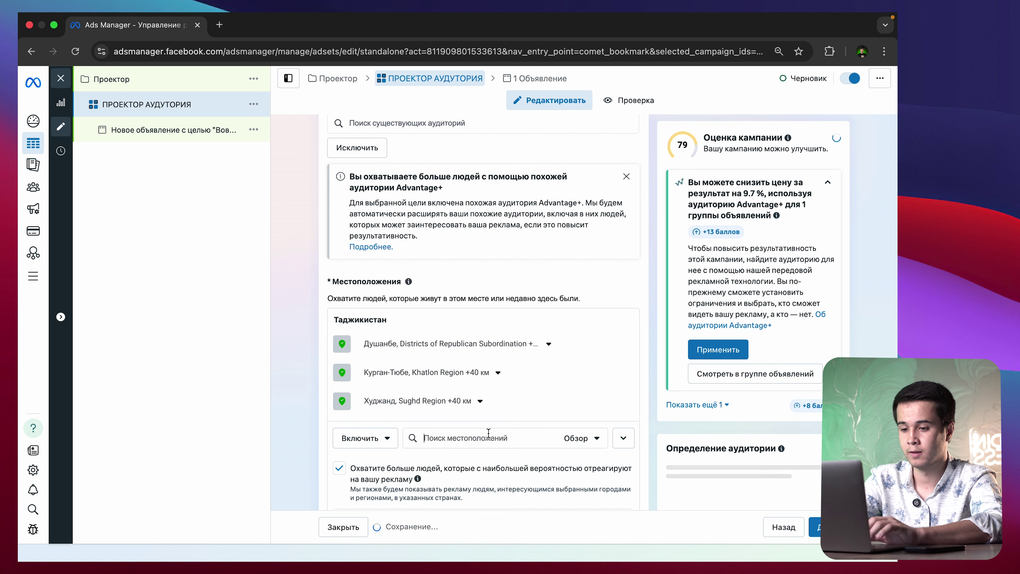
scroll(446, 442, "down", 3)
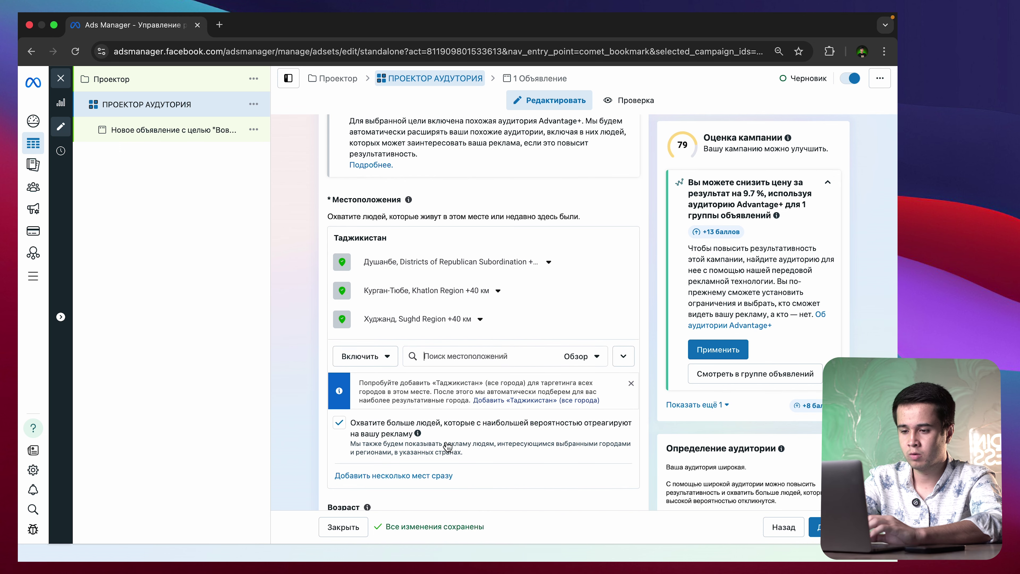
scroll(447, 446, "down", 2)
Step: Set city radii: Dushanbe 17 km, Kurgan-Tyube 26 km, Khujand 28 km
scroll(450, 442, "up", 2)
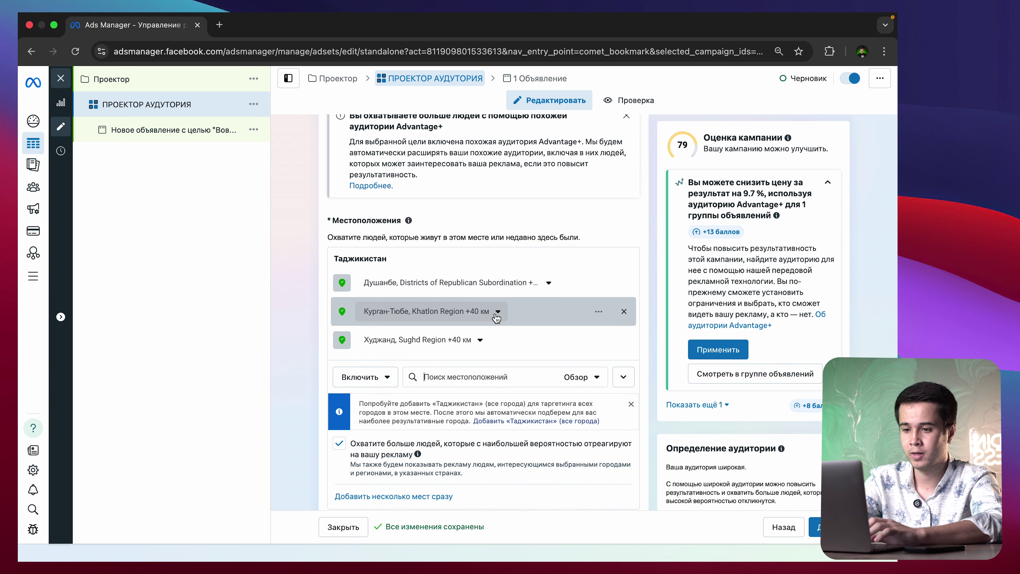
left_click(549, 283)
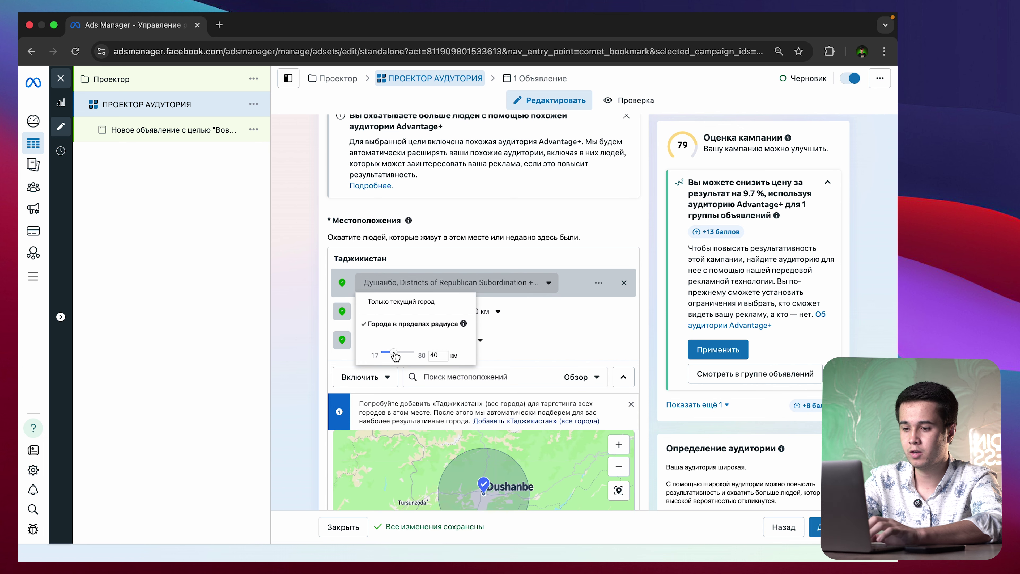
scroll(430, 423, "down", 1)
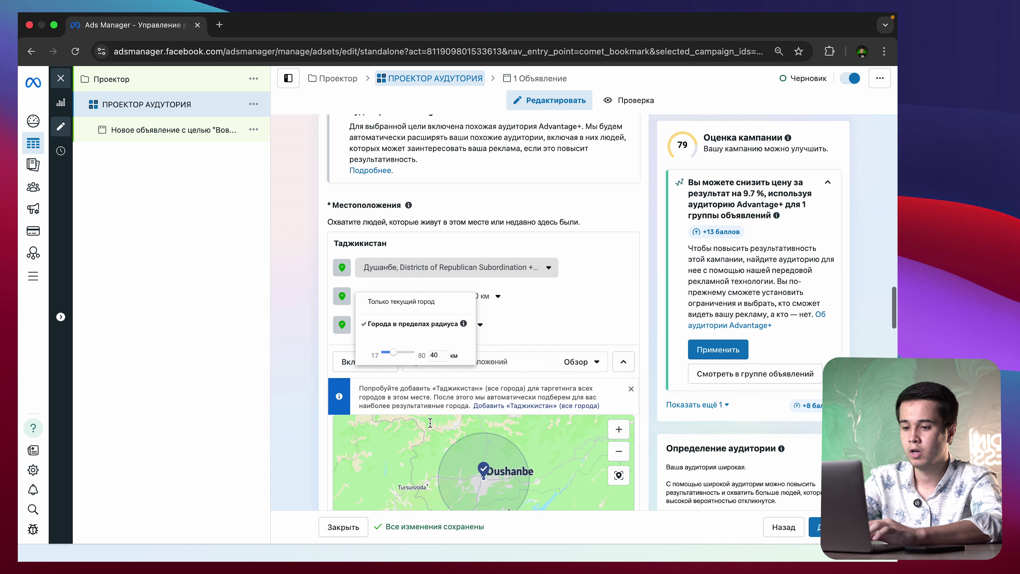
scroll(430, 422, "down", 3)
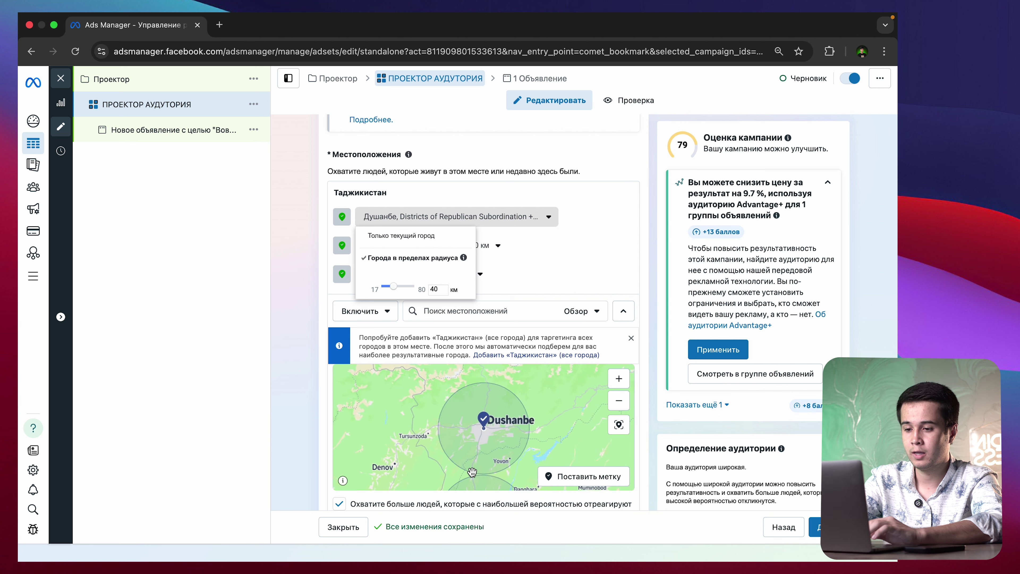
left_click_drag(394, 286, 388, 289)
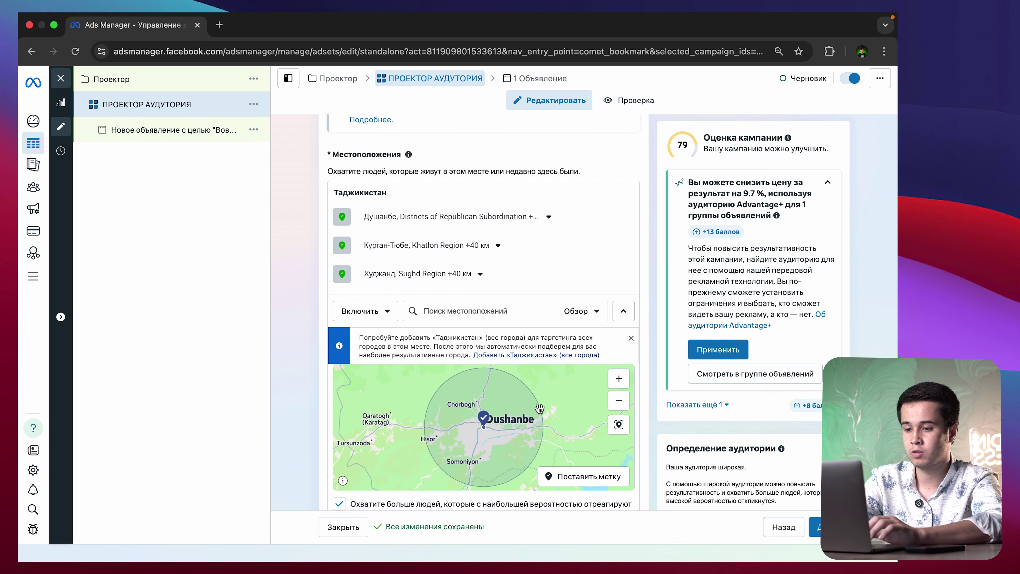
mouse_move(550, 217)
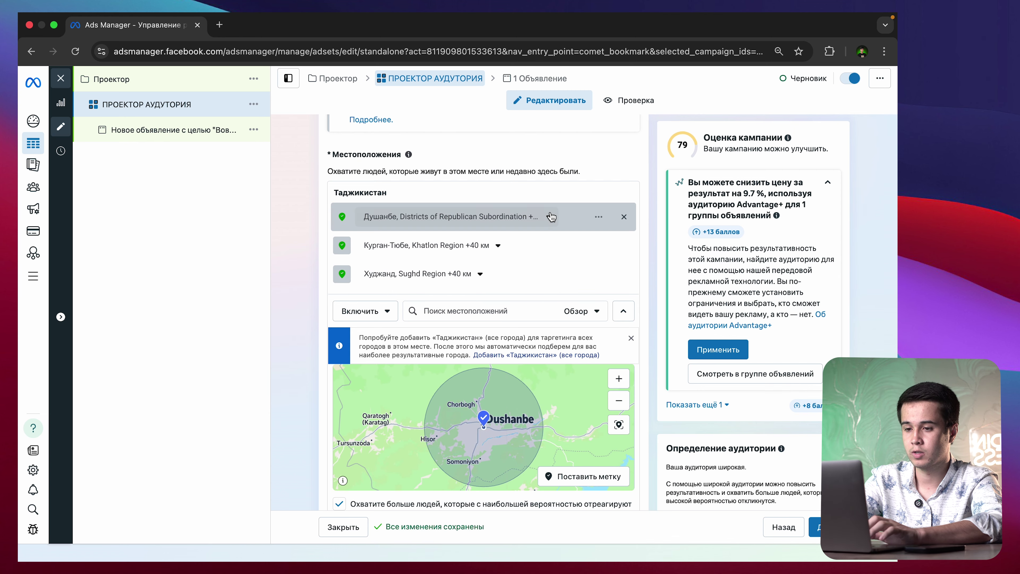
left_click(499, 247)
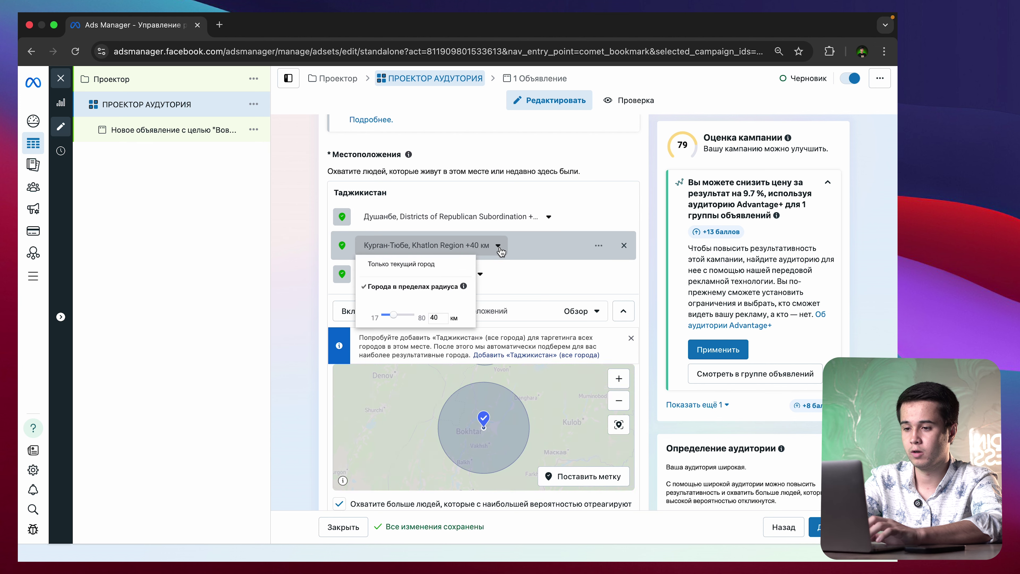
left_click_drag(398, 316, 390, 319)
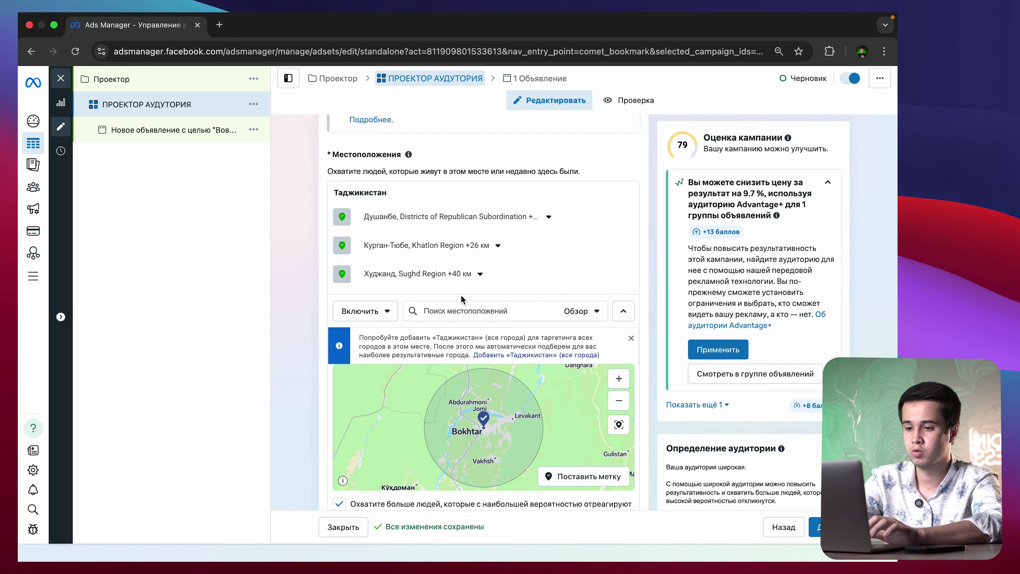
left_click(442, 273)
left_click_drag(393, 344, 388, 347)
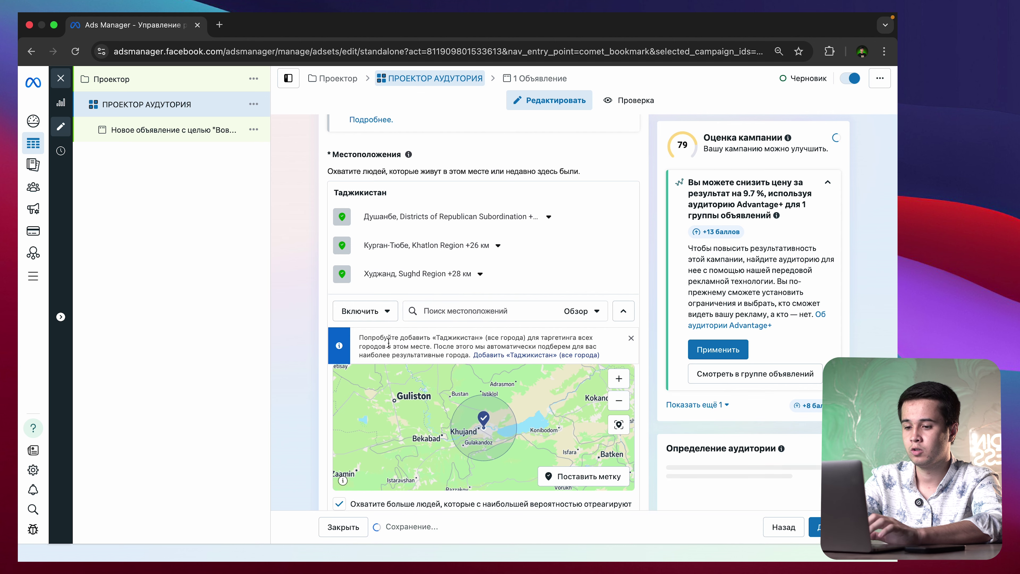
Step: Stop reaching people merely interested in the target cities, then start a detailed targeting search
scroll(619, 333, "down", 7)
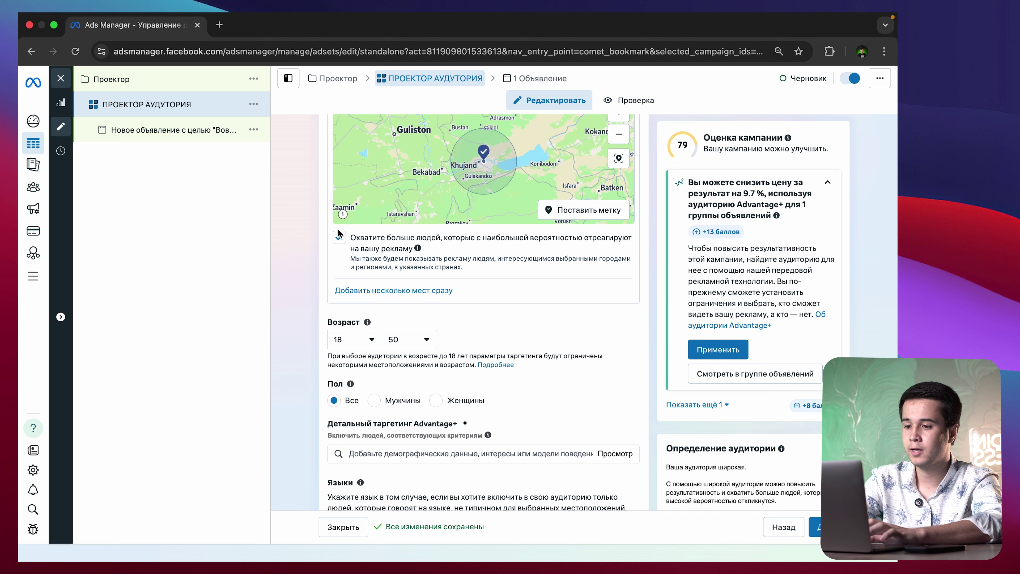
left_click(340, 239)
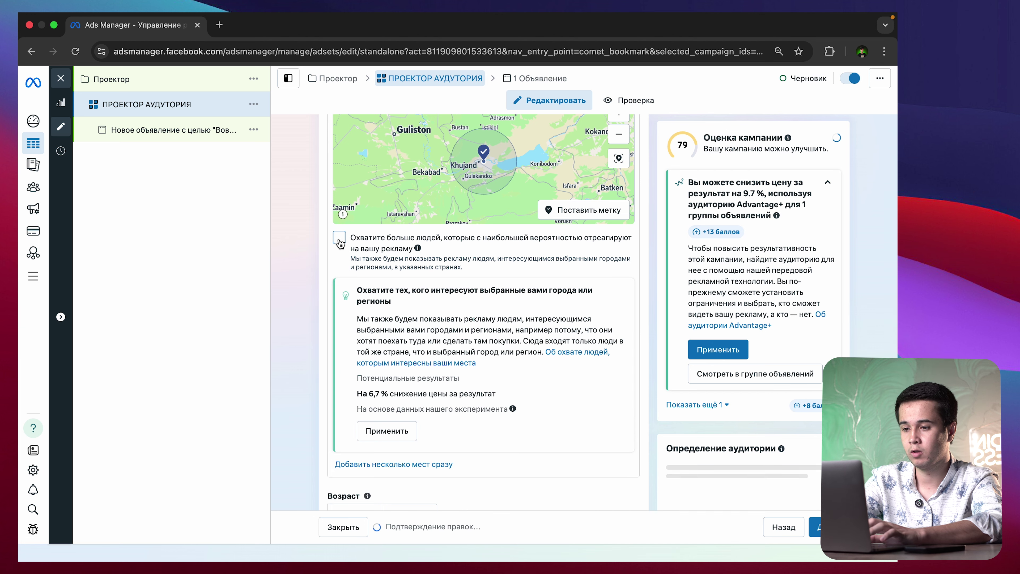
scroll(340, 242, "down", 9)
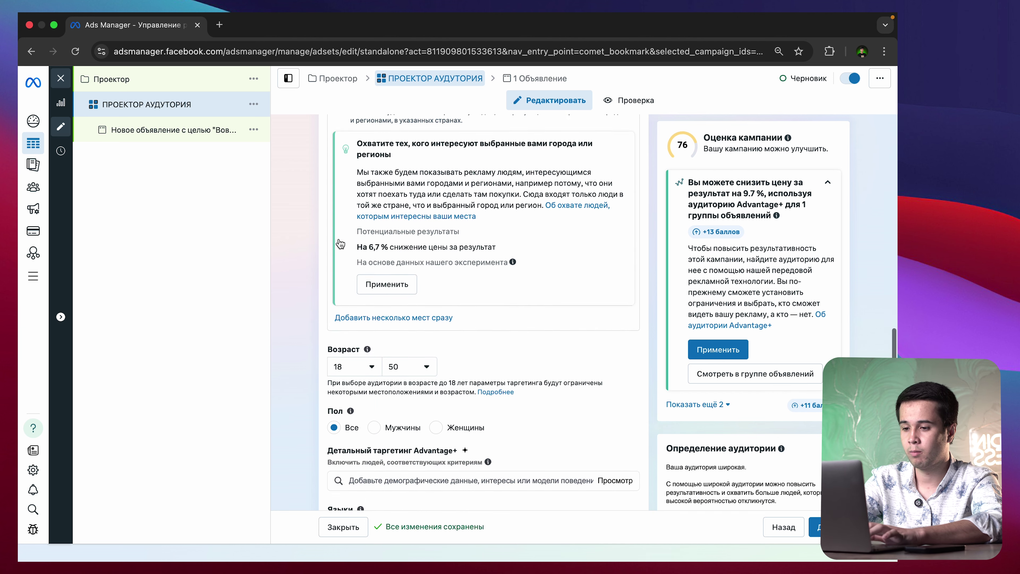
scroll(339, 242, "down", 2)
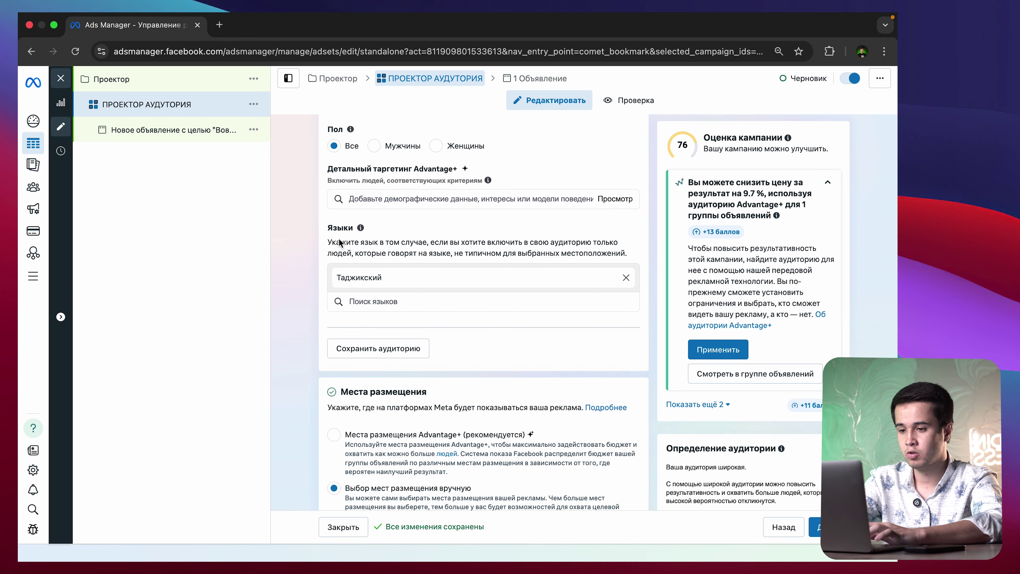
scroll(339, 241, "up", 2)
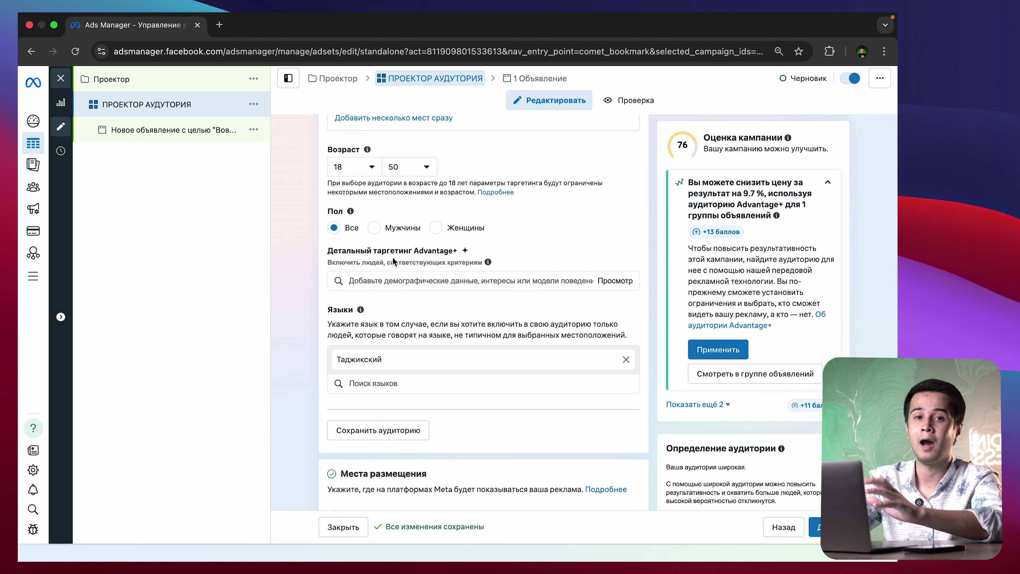
left_click(387, 279)
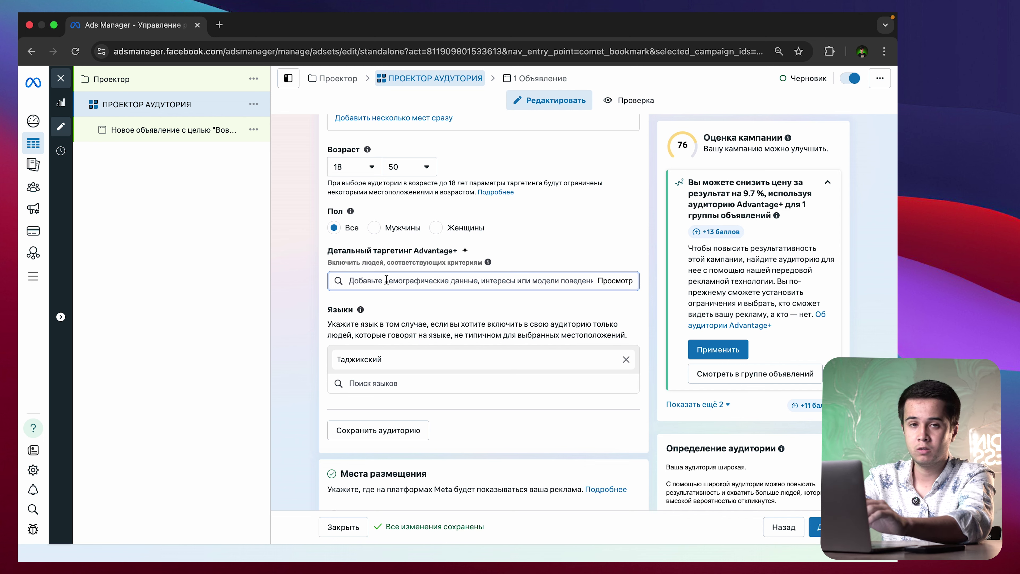
Step: Search 'проектор' and add Projectors, Домашний кинотеатр and Образование as interests
type("проектор")
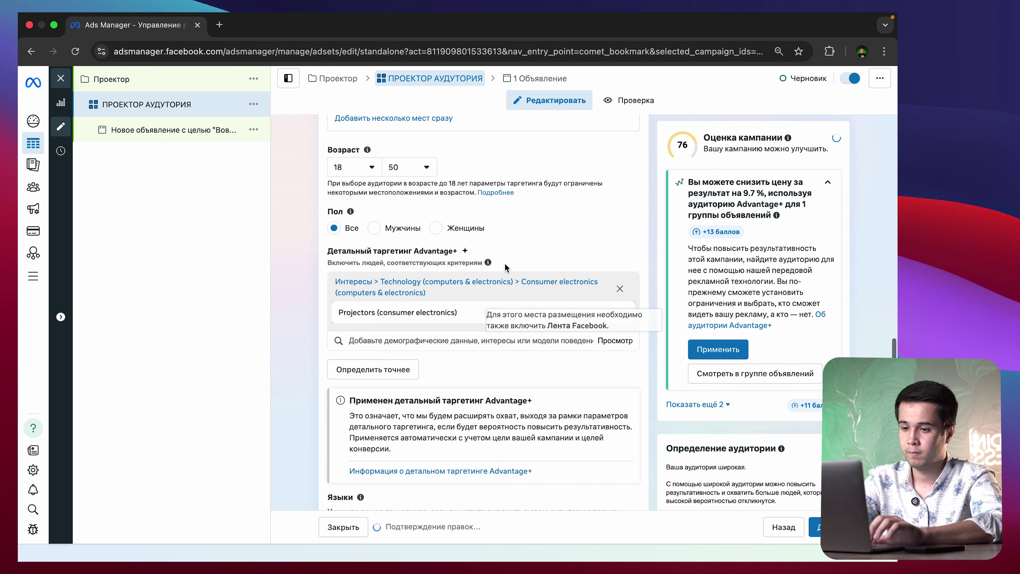
left_click(369, 341)
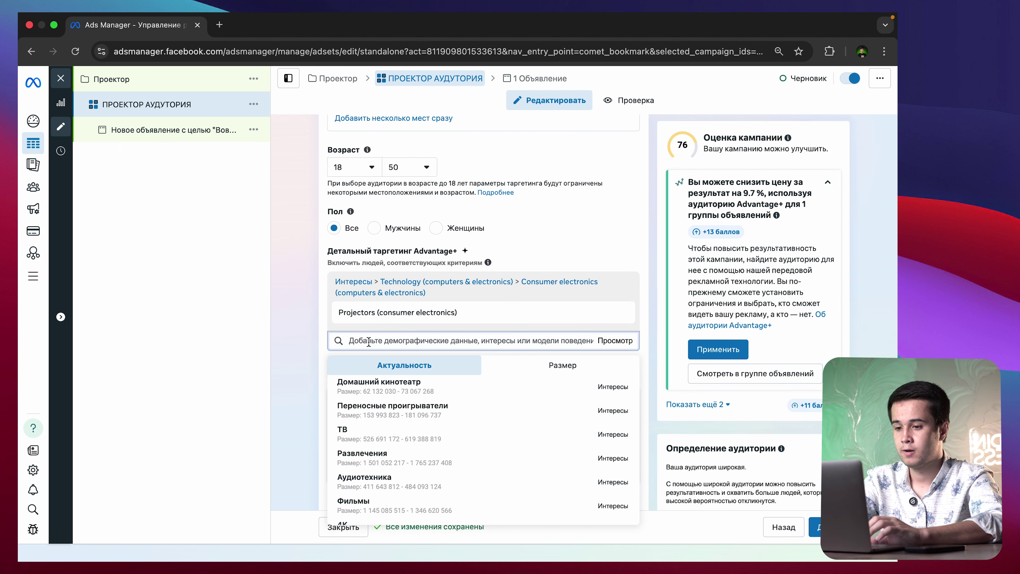
left_click(365, 391)
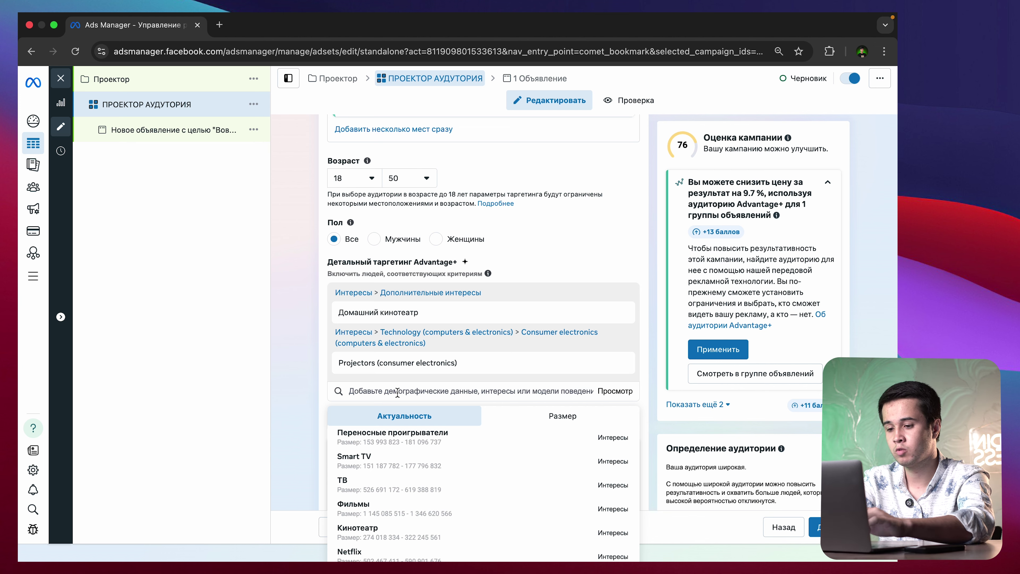
left_click(397, 392)
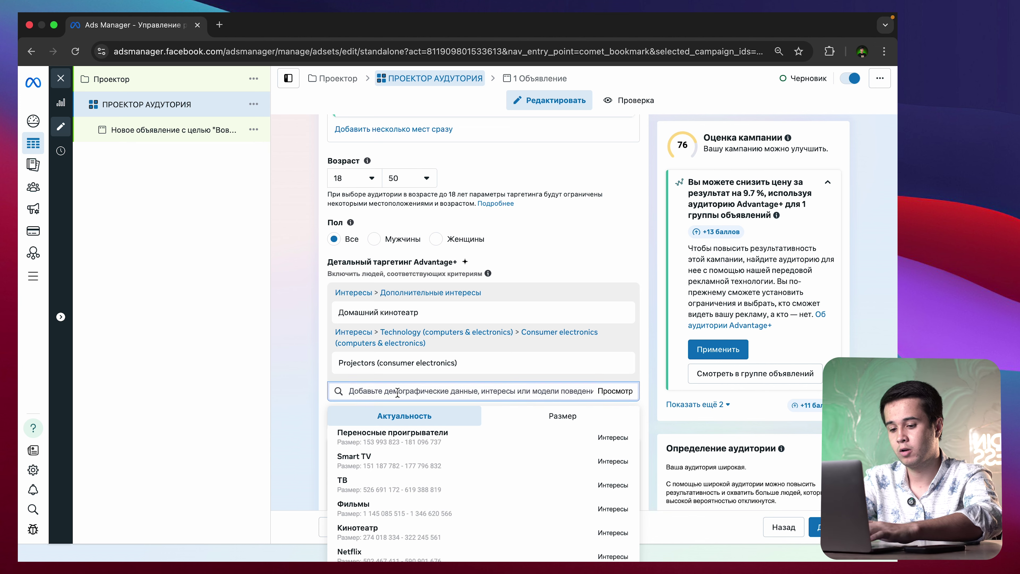
type("обра")
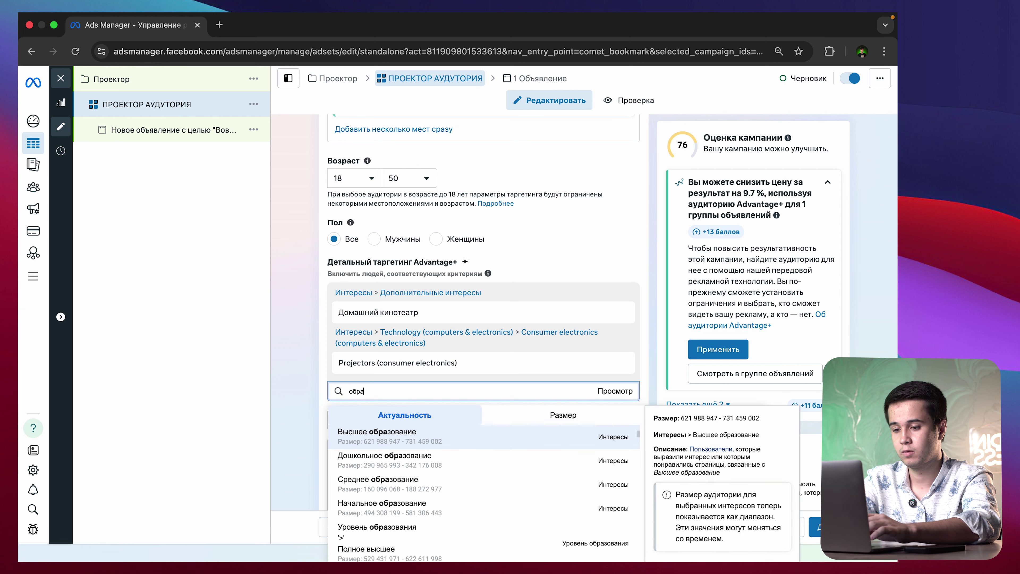
type("зовател")
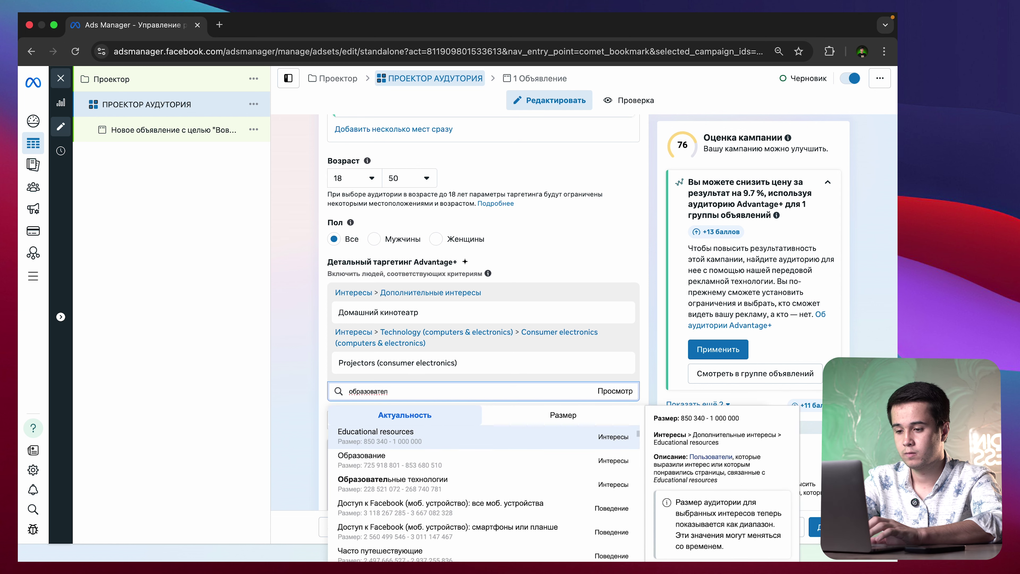
left_click(368, 466)
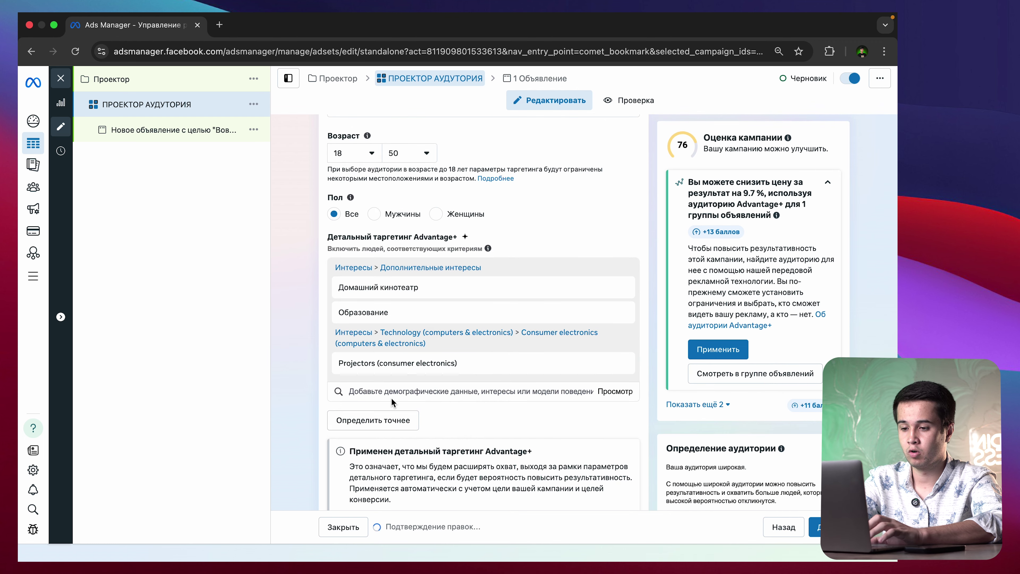
Step: Add Smart TV, 4K and Android TV from the suggestions and close the list
left_click(390, 393)
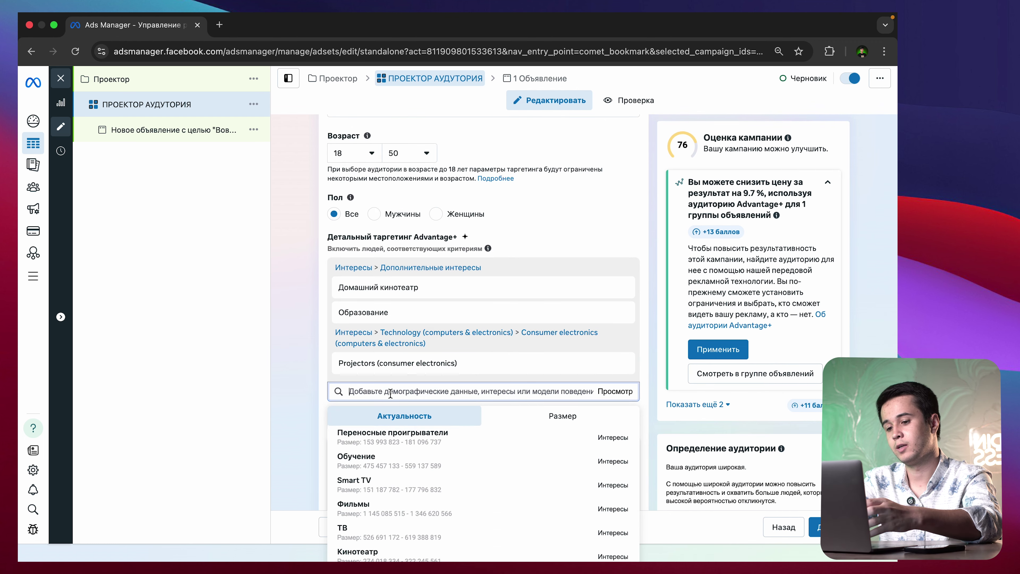
left_click(377, 487)
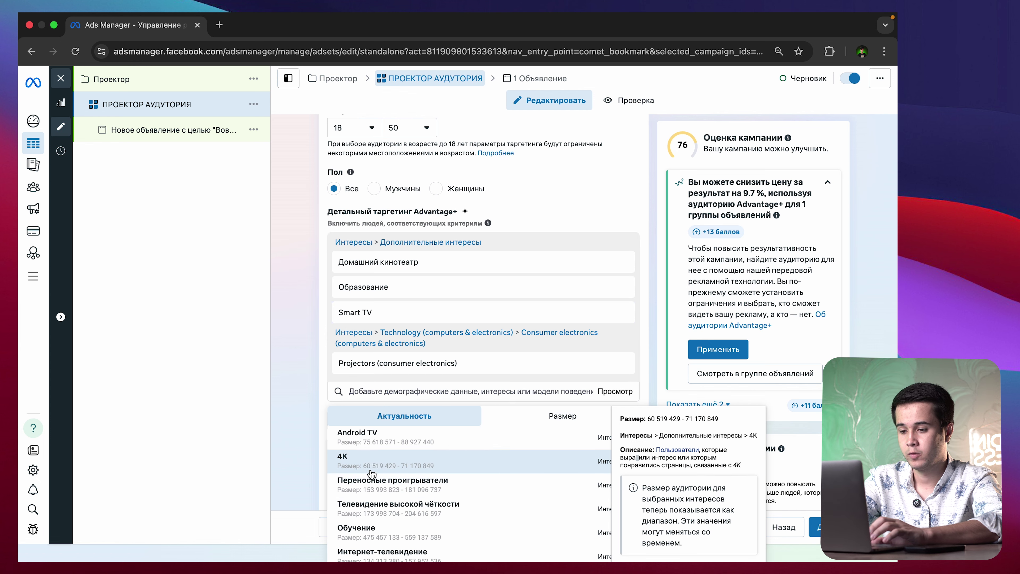
left_click(375, 468)
left_click(362, 437)
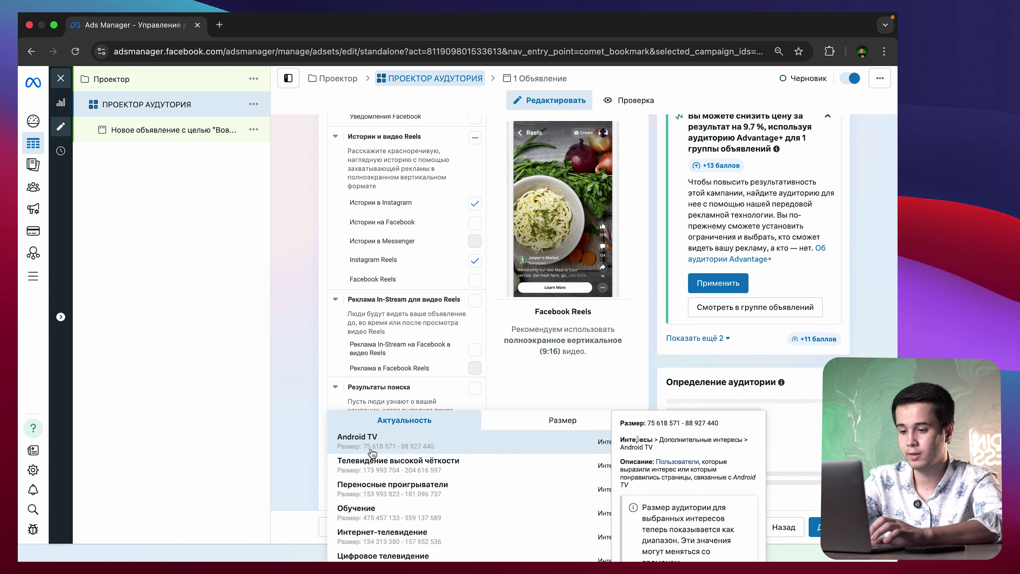
scroll(382, 526, "down", 6)
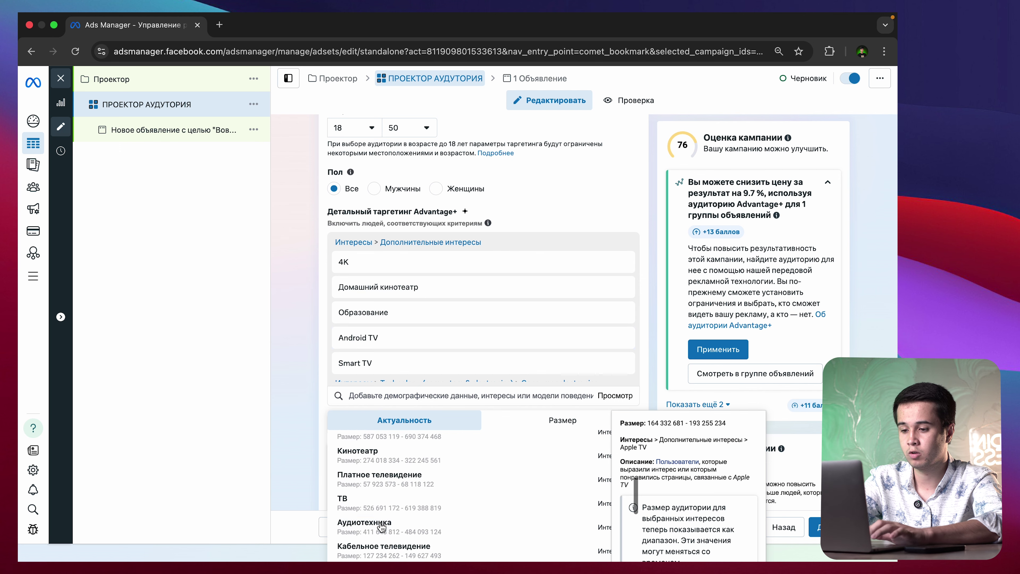
scroll(382, 526, "up", 4)
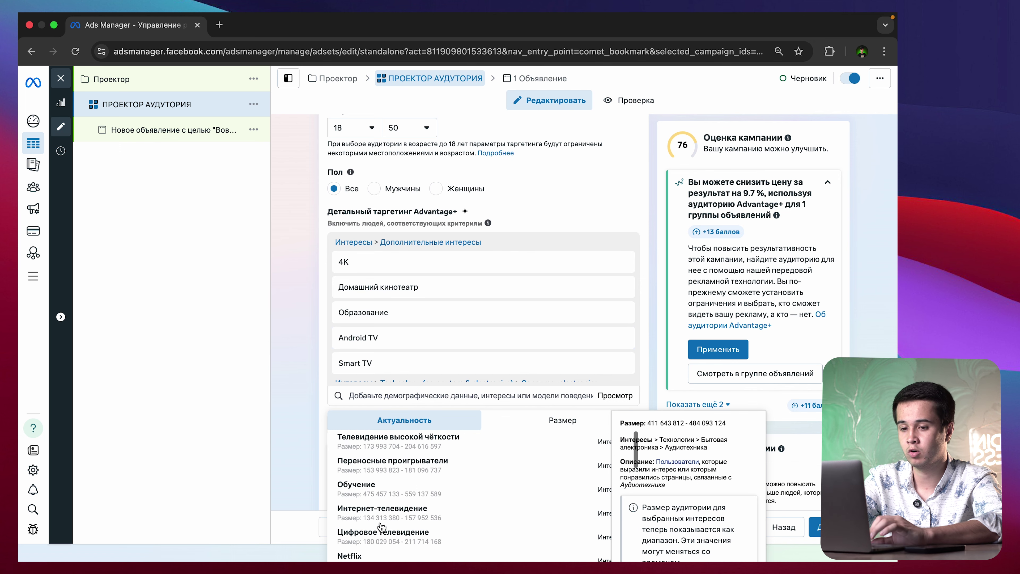
left_click(649, 294)
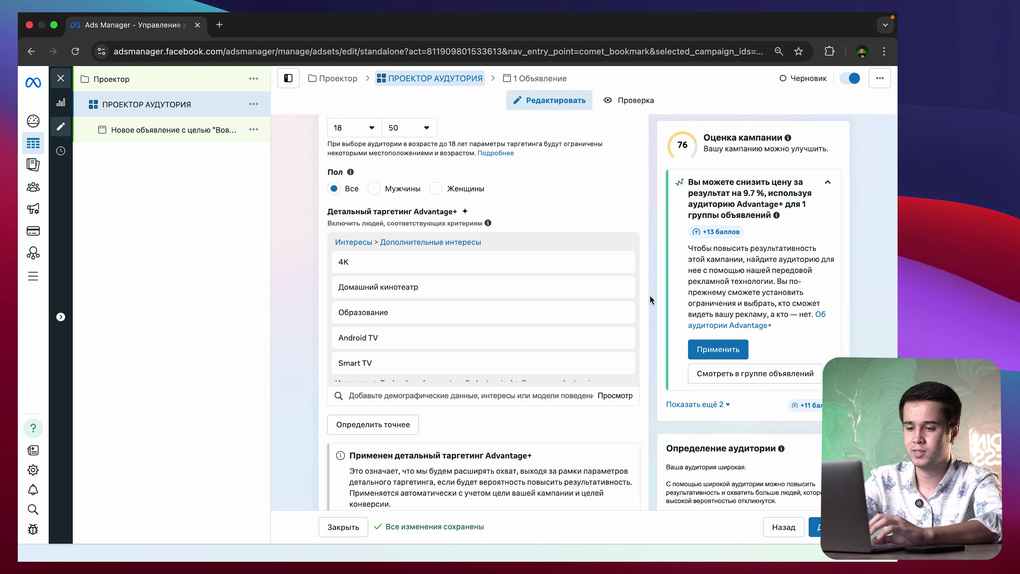
scroll(650, 295, "down", 15)
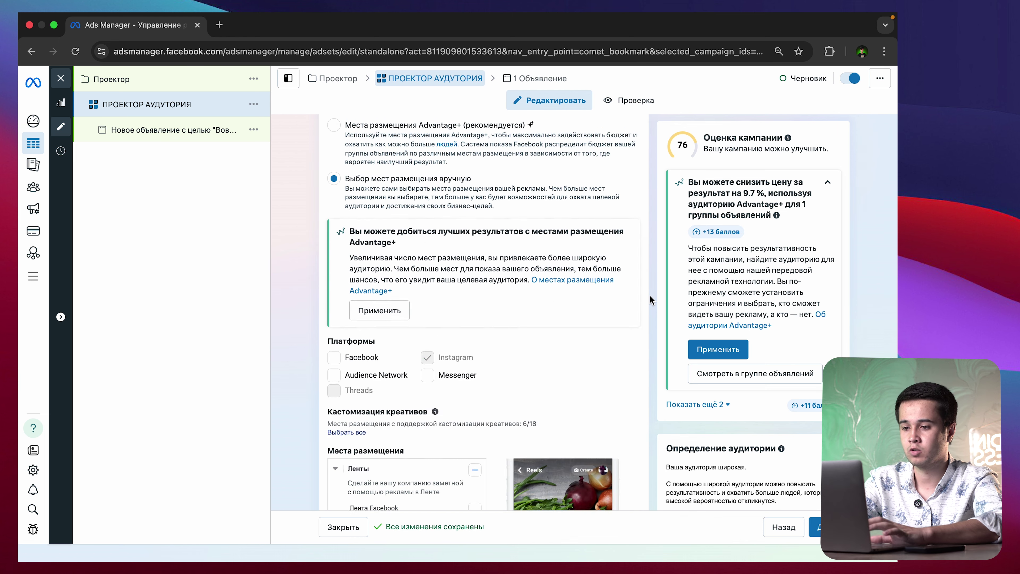
Step: Scroll through the manual Instagram-only placements to check them
scroll(651, 296, "down", 4)
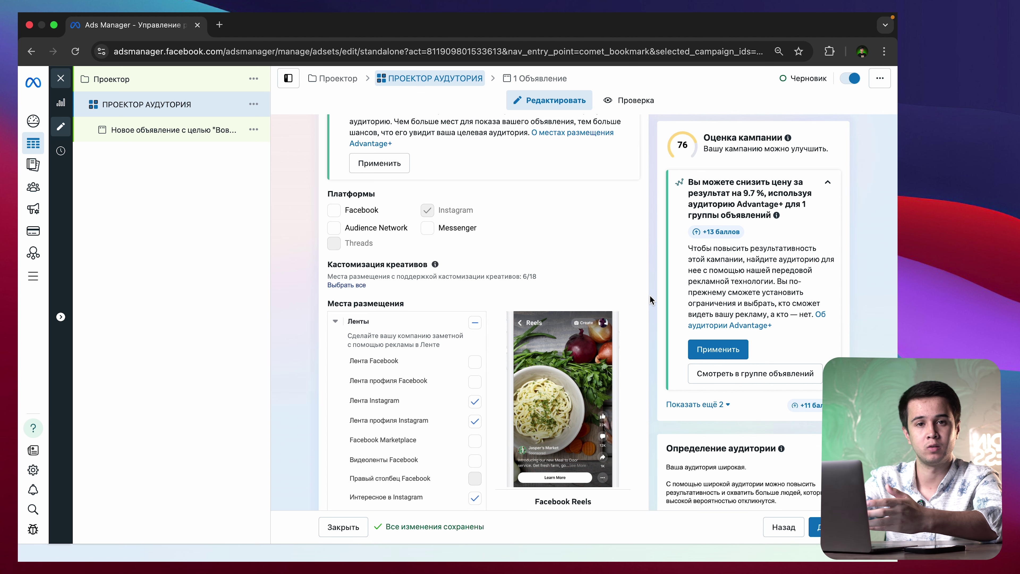
scroll(651, 299, "down", 10)
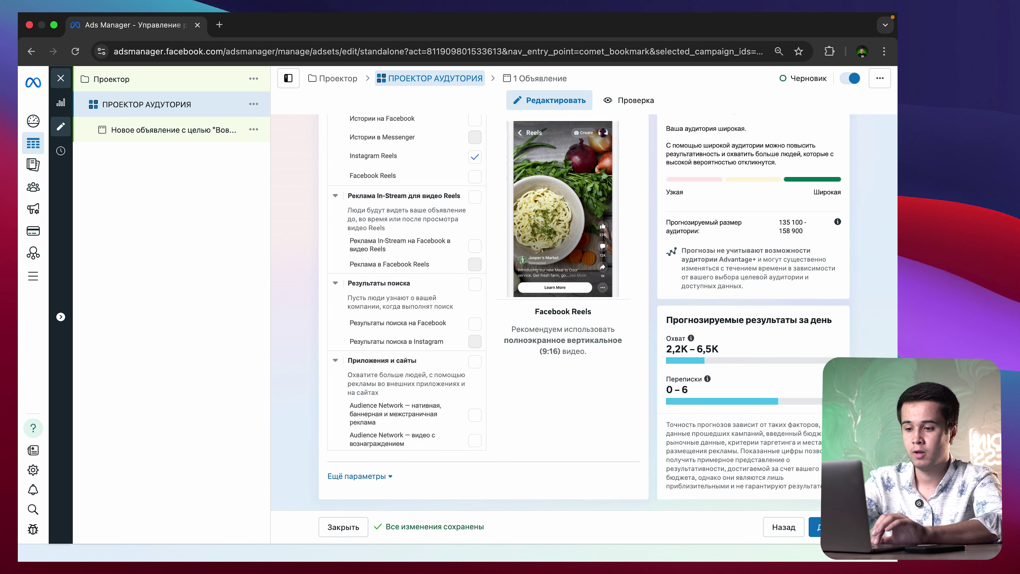
Step: Move to the ad level and set Ad setup to 'Использовать существующую публикацию'
left_click(817, 527)
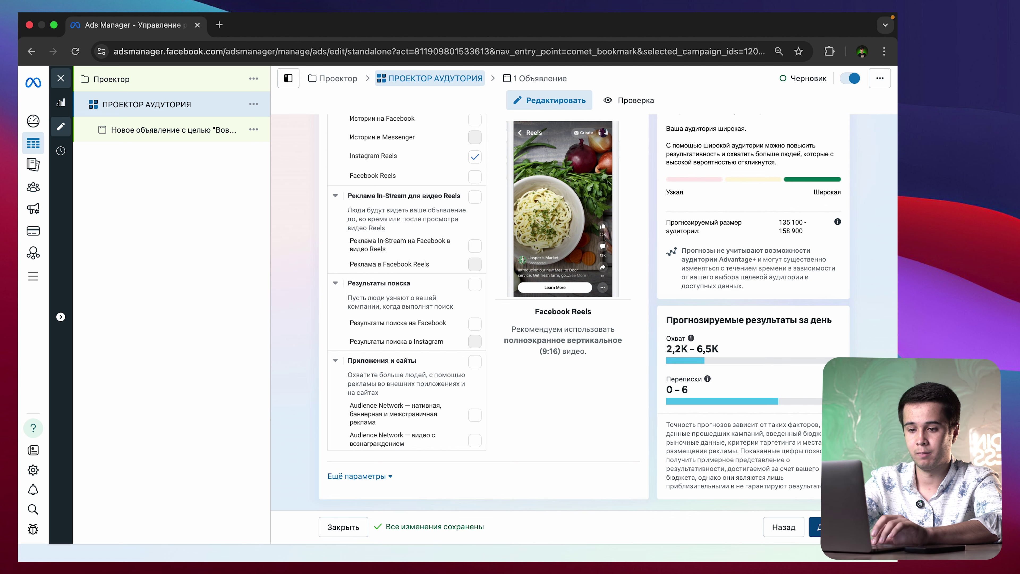
scroll(443, 410, "down", 4)
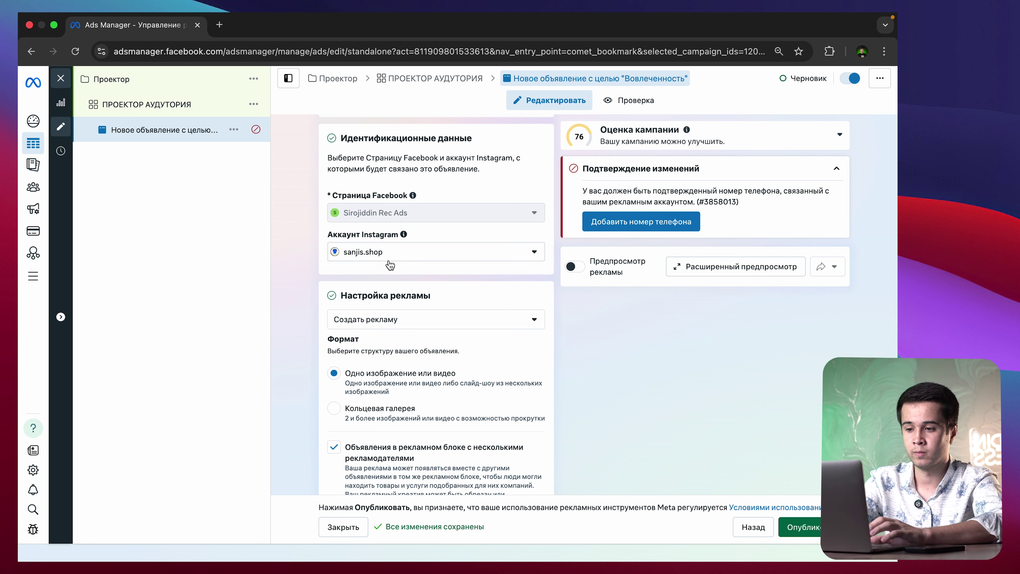
left_click(376, 326)
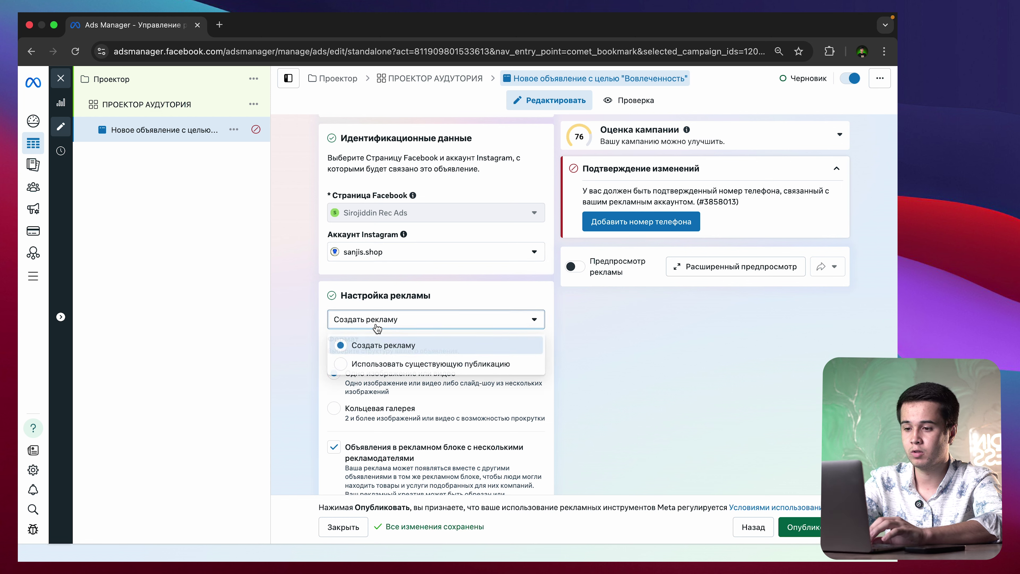
left_click(380, 365)
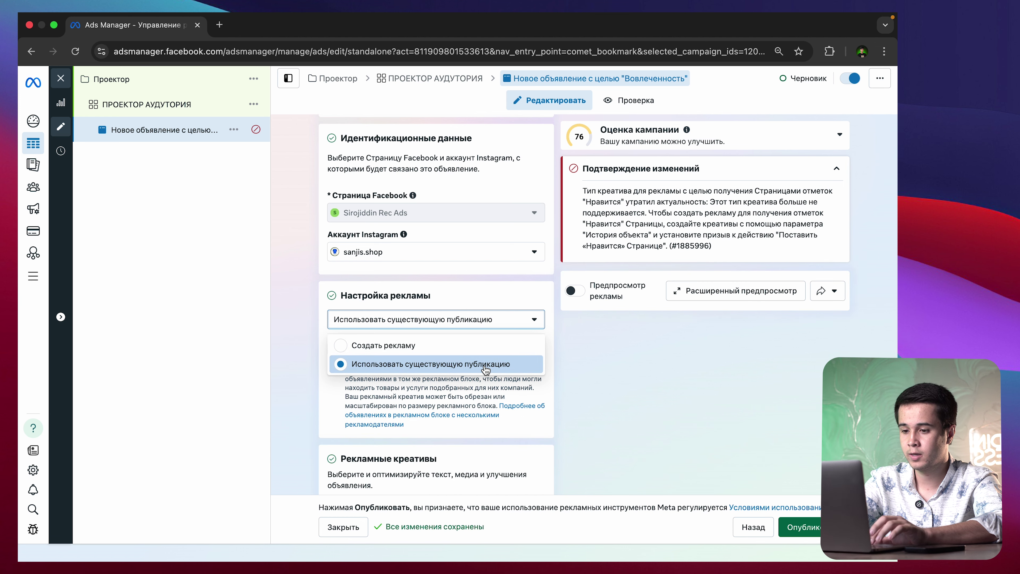
left_click(617, 393)
Step: Choose the Instagram Reels post from 28 сен 2025 as the creative and continue
scroll(416, 440, "down", 5)
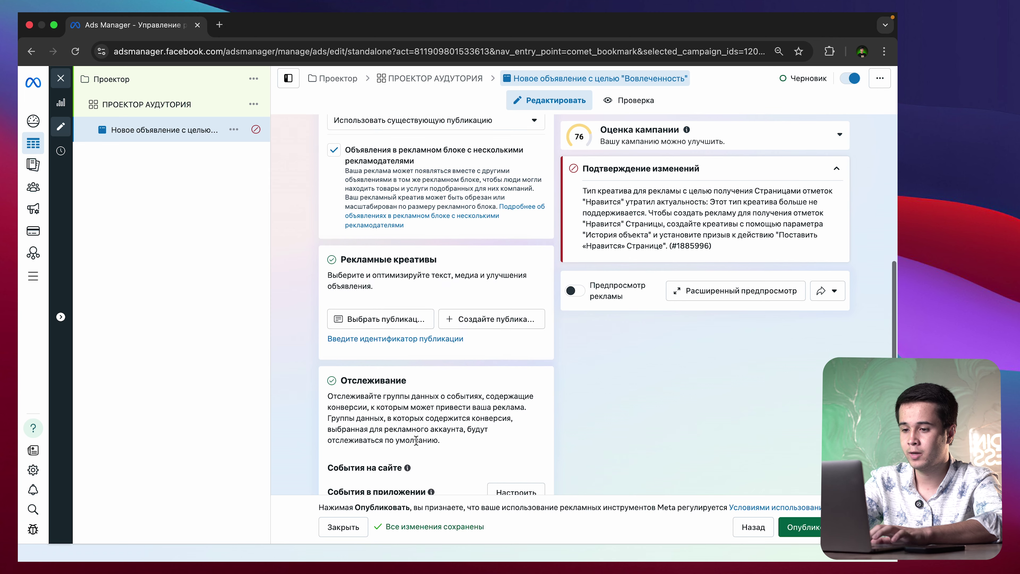
left_click(370, 321)
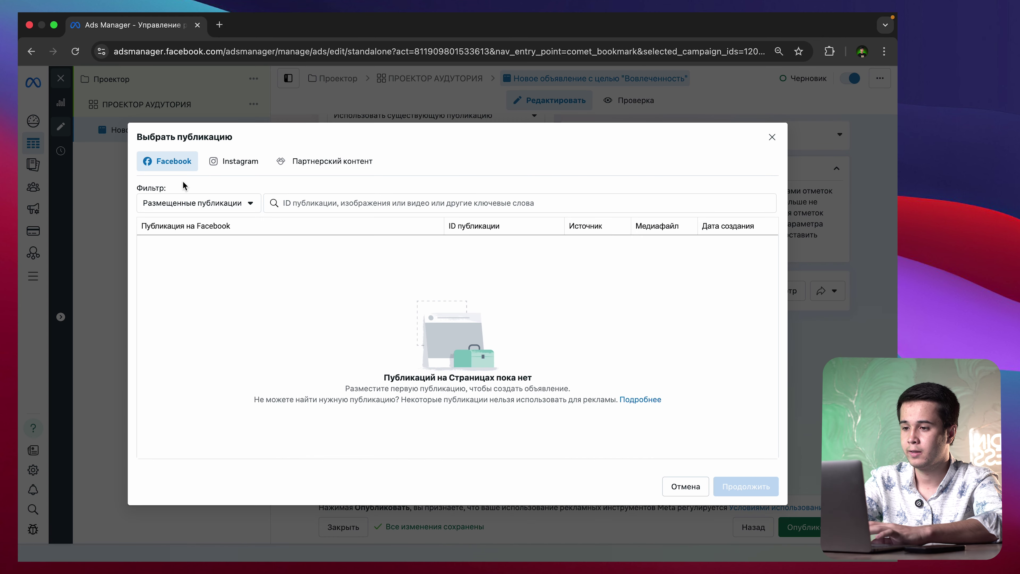
left_click(214, 168)
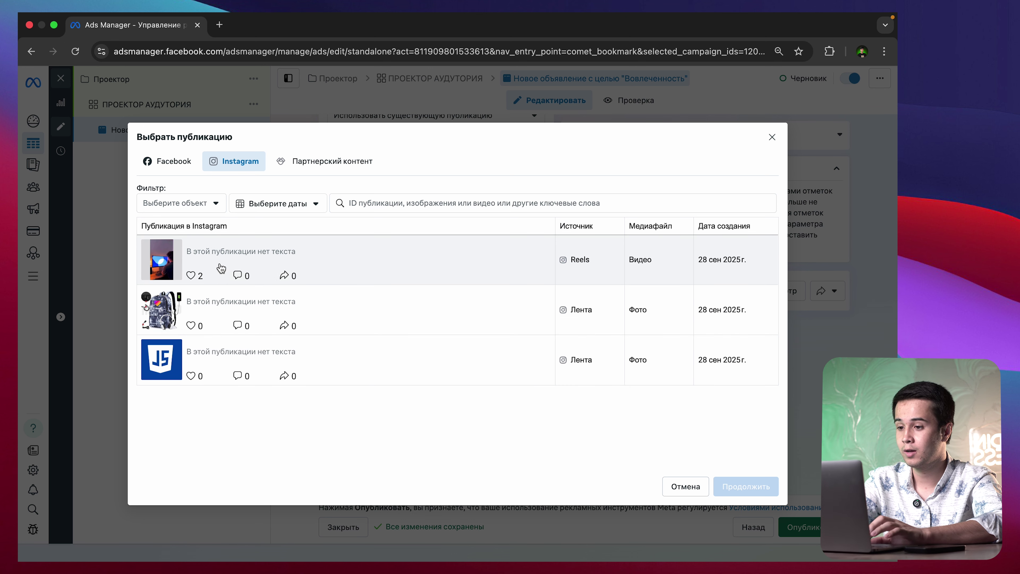
left_click(229, 264)
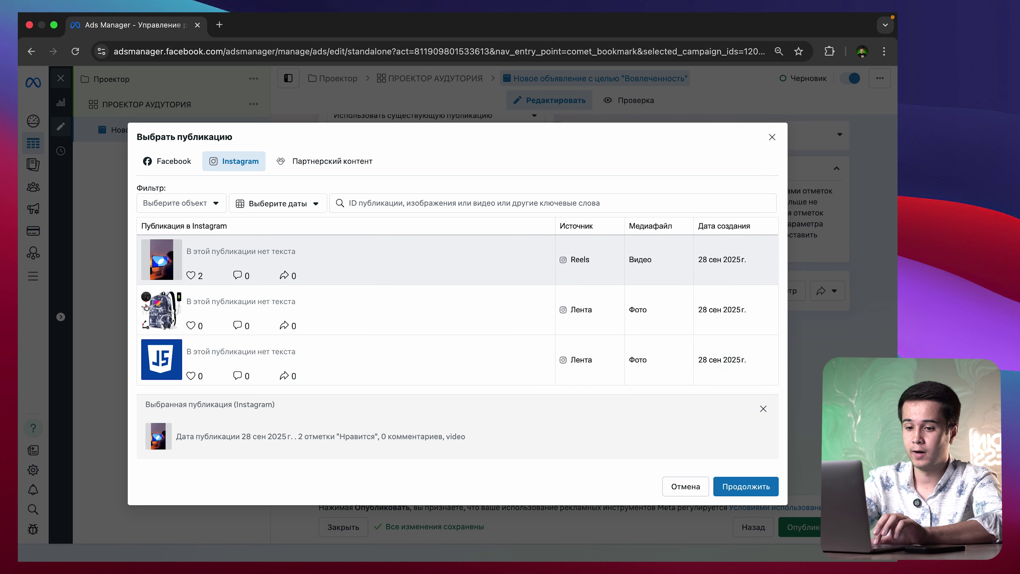
left_click(745, 487)
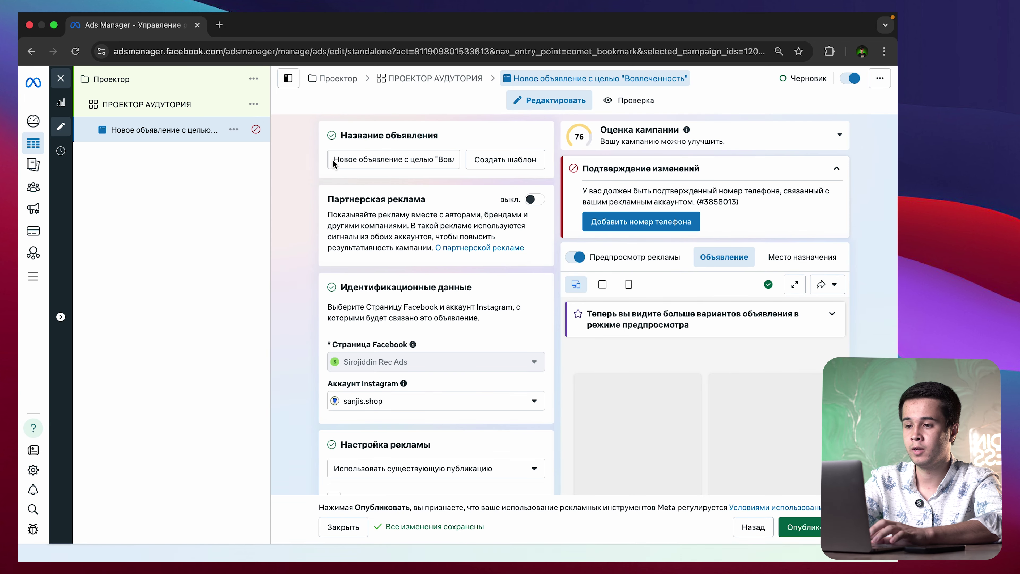
left_click_drag(333, 160, 475, 165)
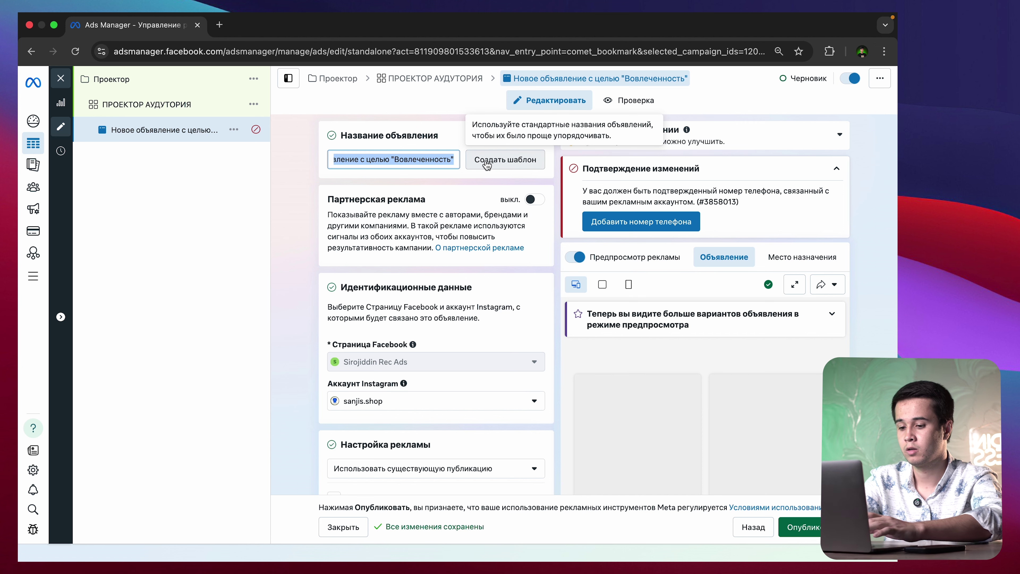
type("проеект")
type("то")
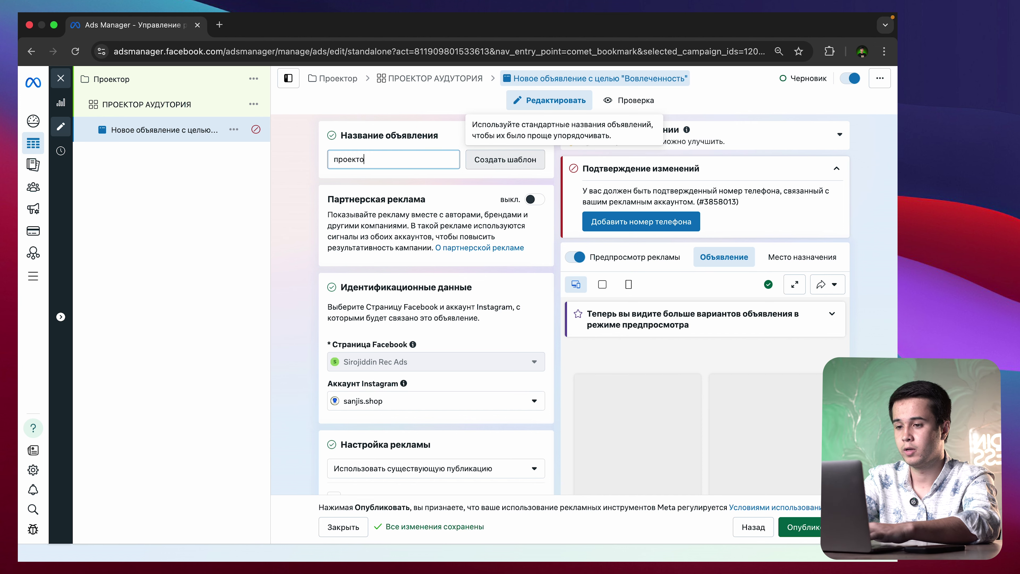
type("ри квадрат")
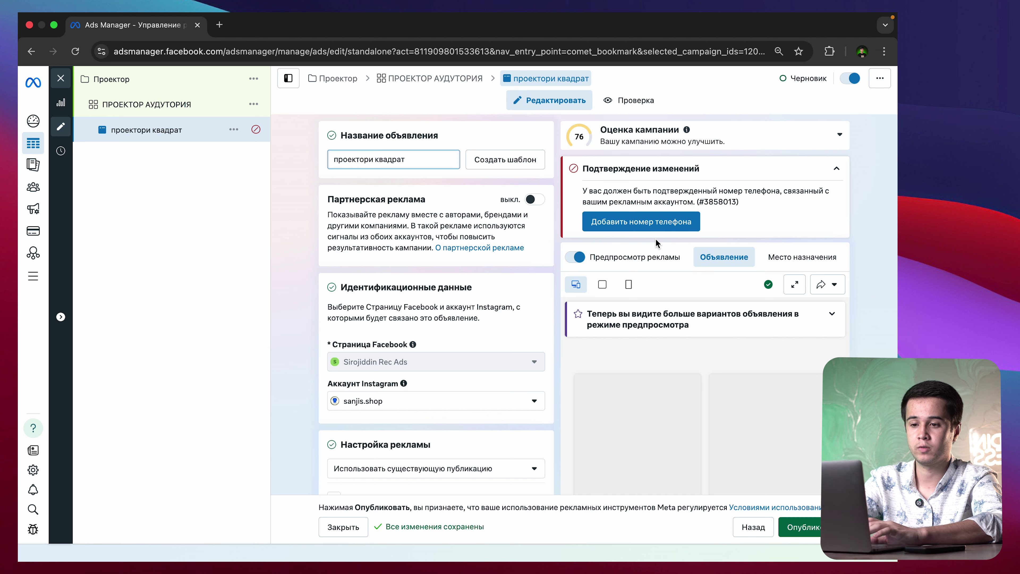
Step: Add a phone number with Tajikistan's +992 country code and submit it
left_click(620, 229)
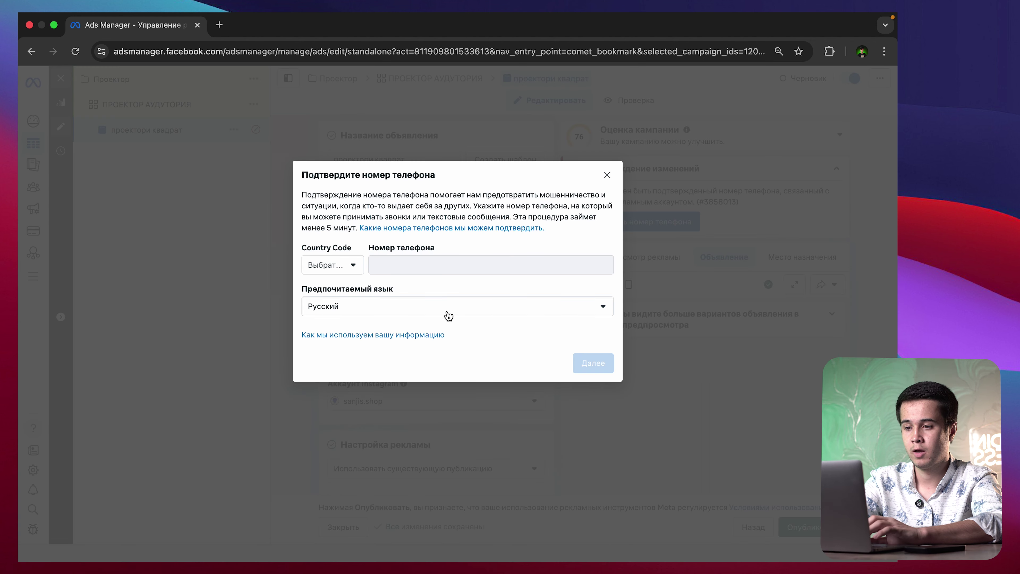
left_click(352, 266)
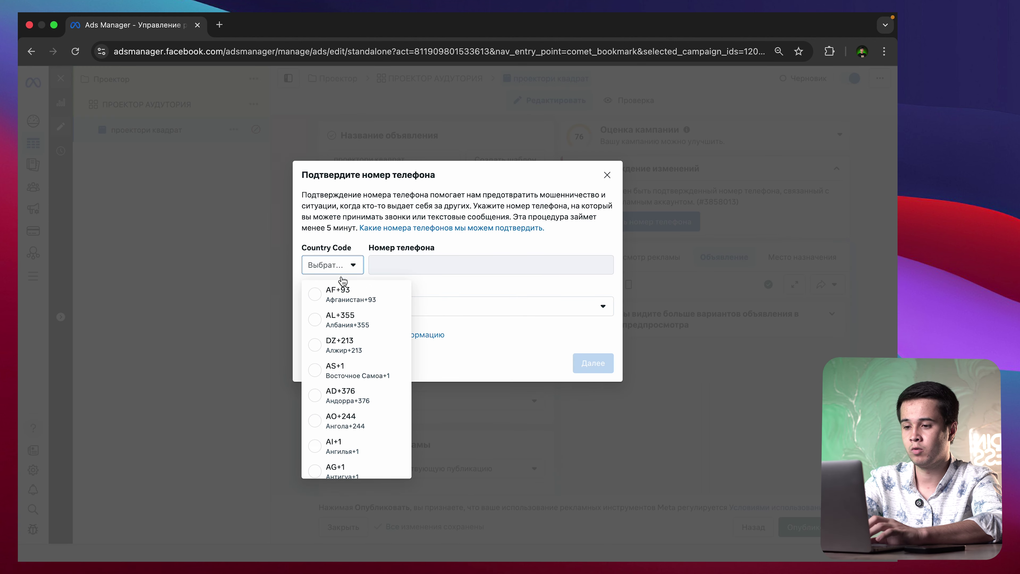
left_click(328, 268)
left_click(329, 266)
scroll(349, 361, "down", 20)
scroll(347, 384, "down", 20)
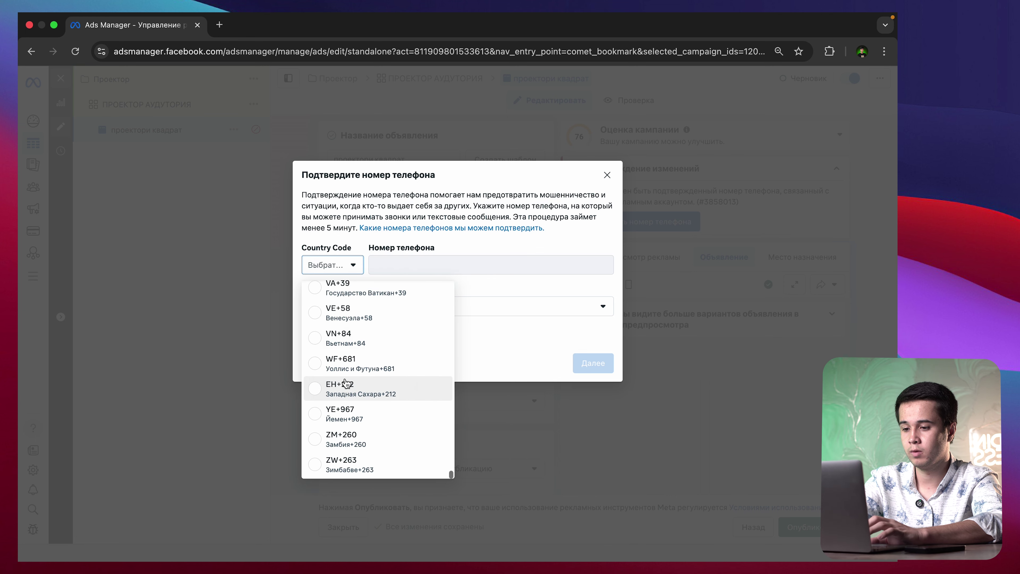
scroll(346, 384, "up", 10)
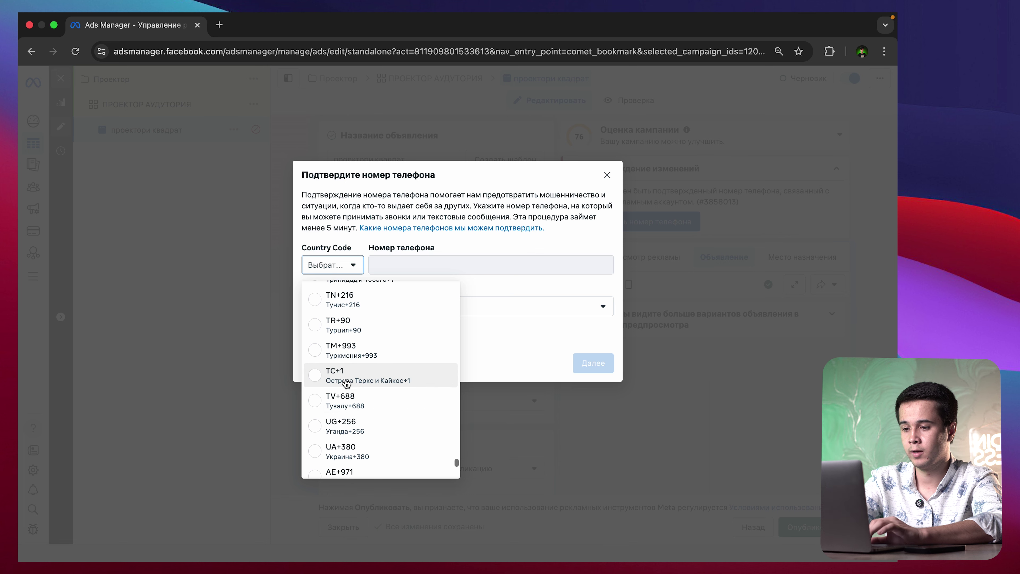
scroll(347, 384, "up", 1)
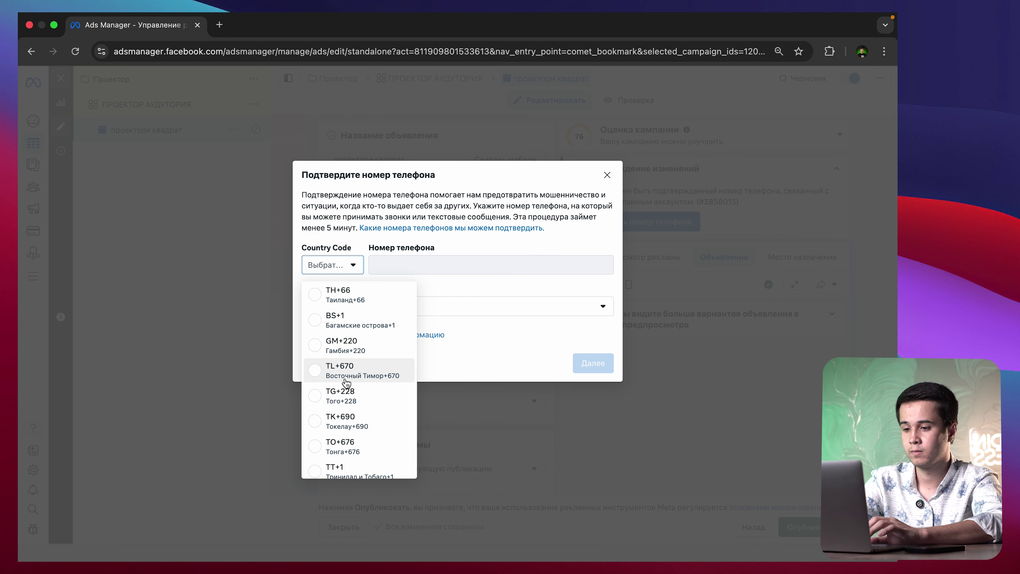
scroll(346, 384, "up", 3)
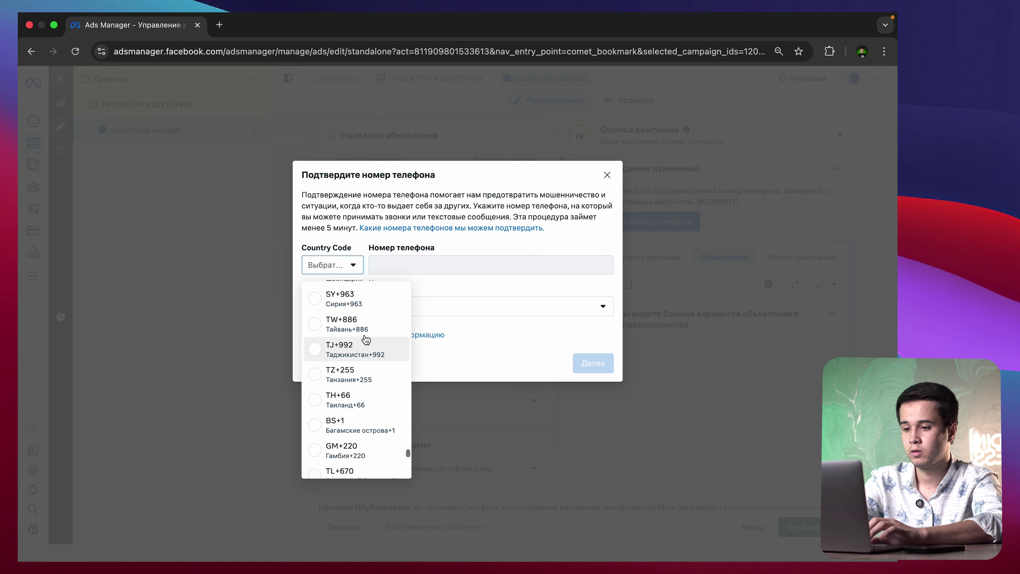
left_click(356, 353)
left_click(405, 265)
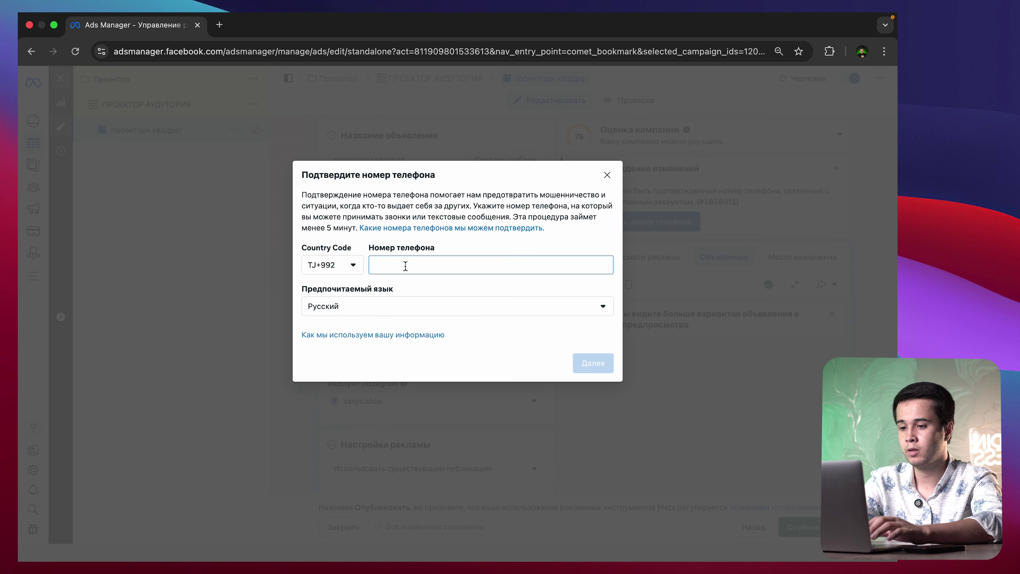
type("919")
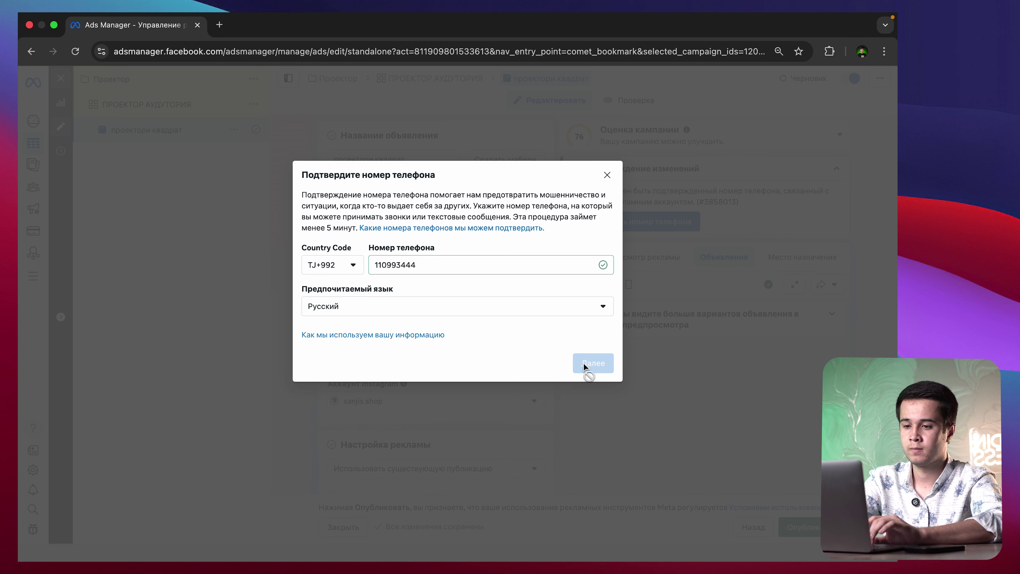
left_click(317, 169)
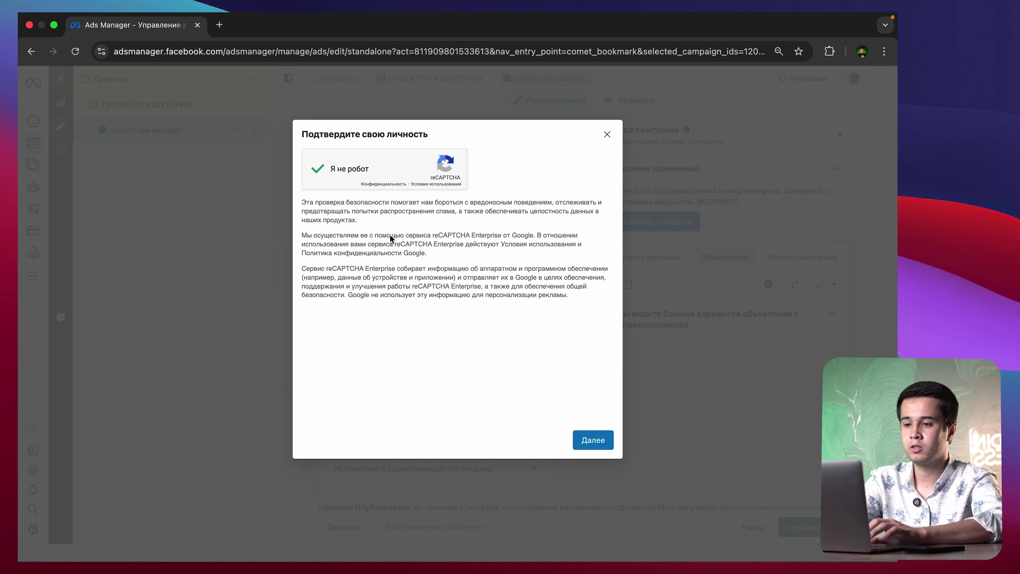
Step: Pass the robot check, enter the SMS verification code, and close the success message
left_click(586, 442)
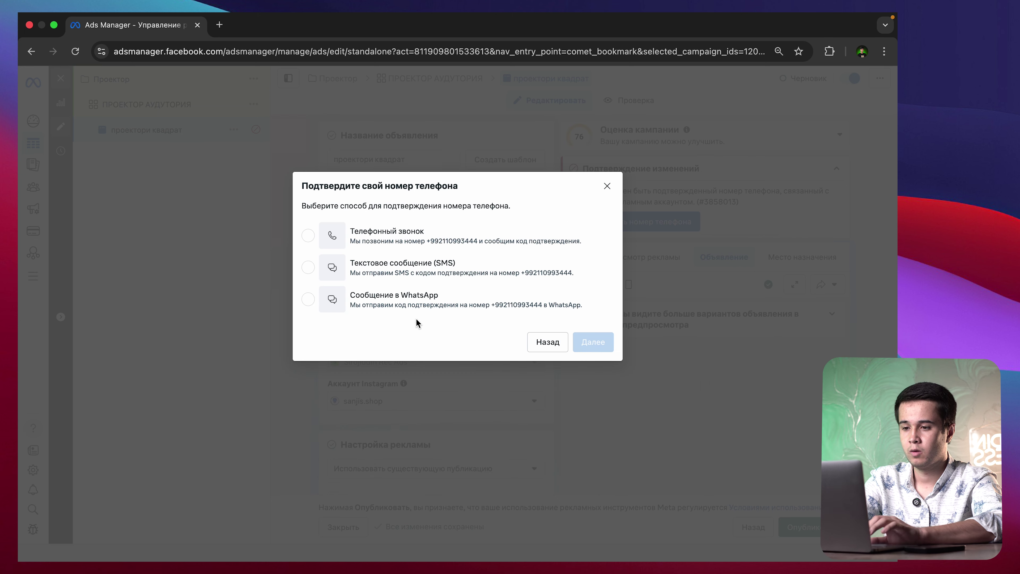
left_click(308, 267)
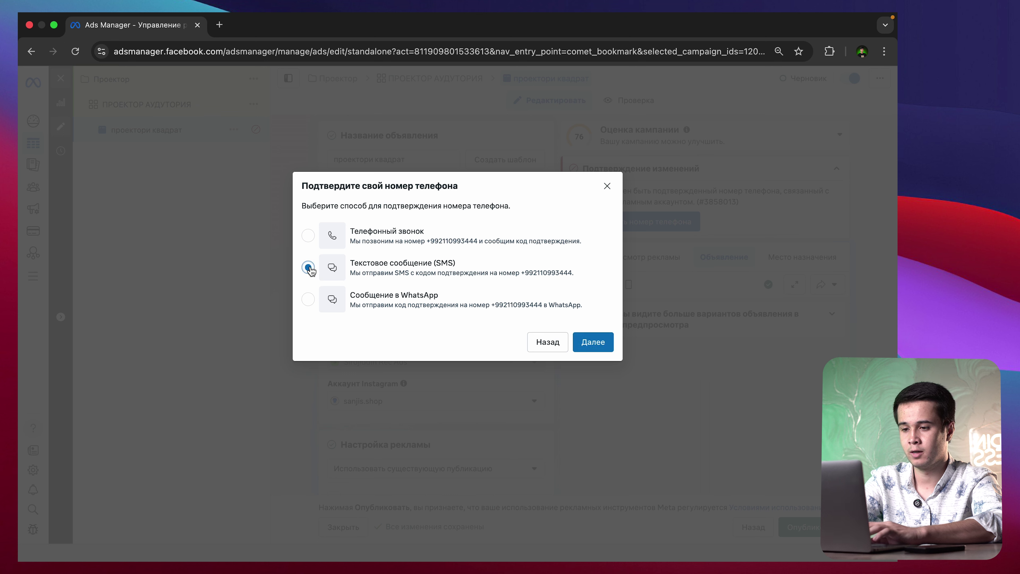
left_click(309, 299)
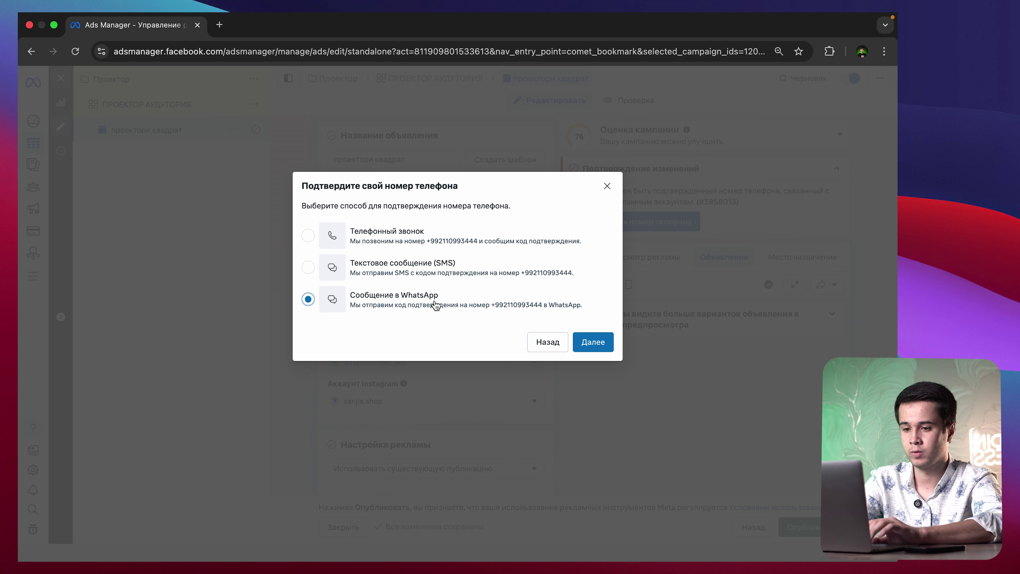
left_click(592, 342)
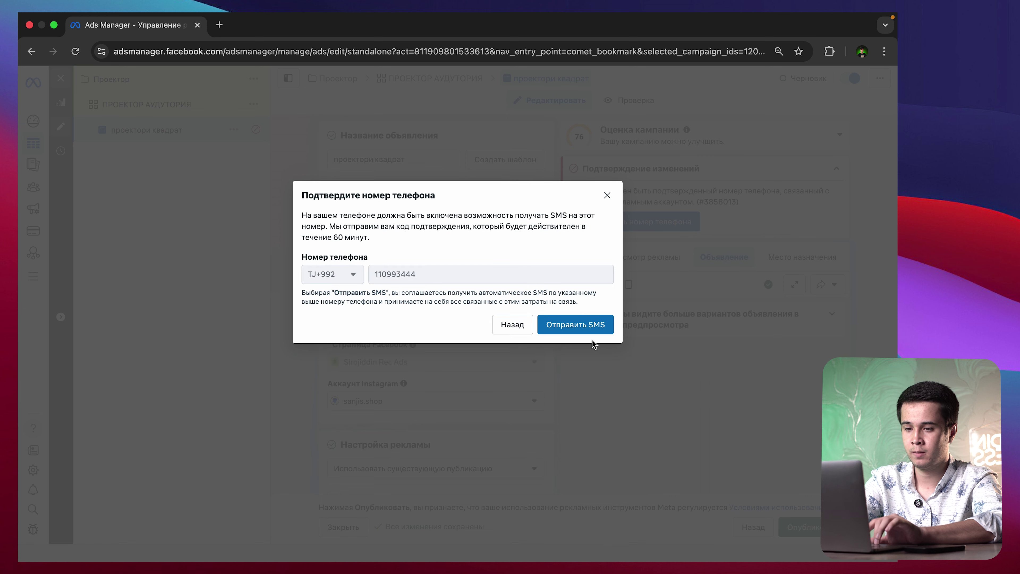
left_click(589, 326)
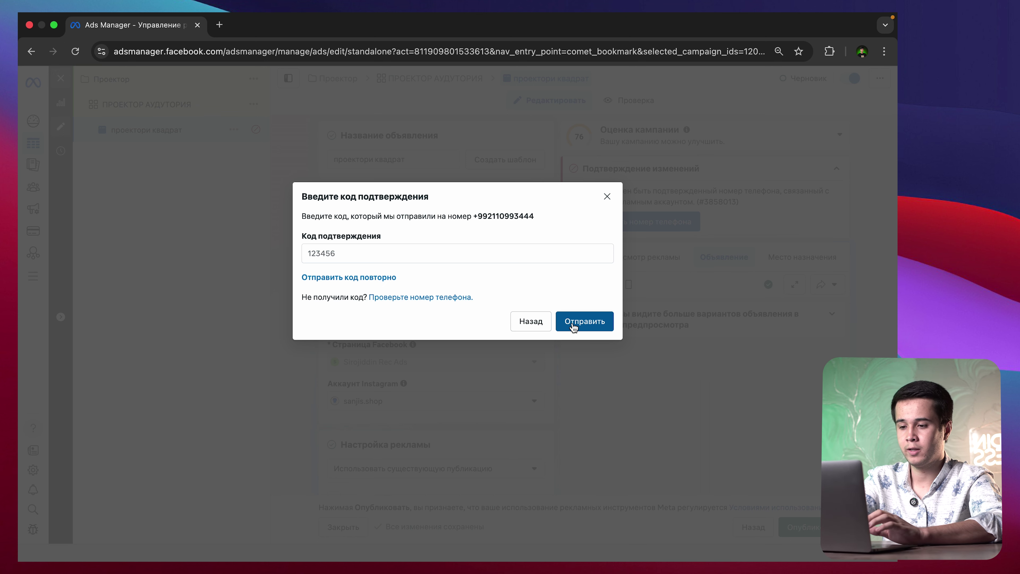
left_click(401, 254)
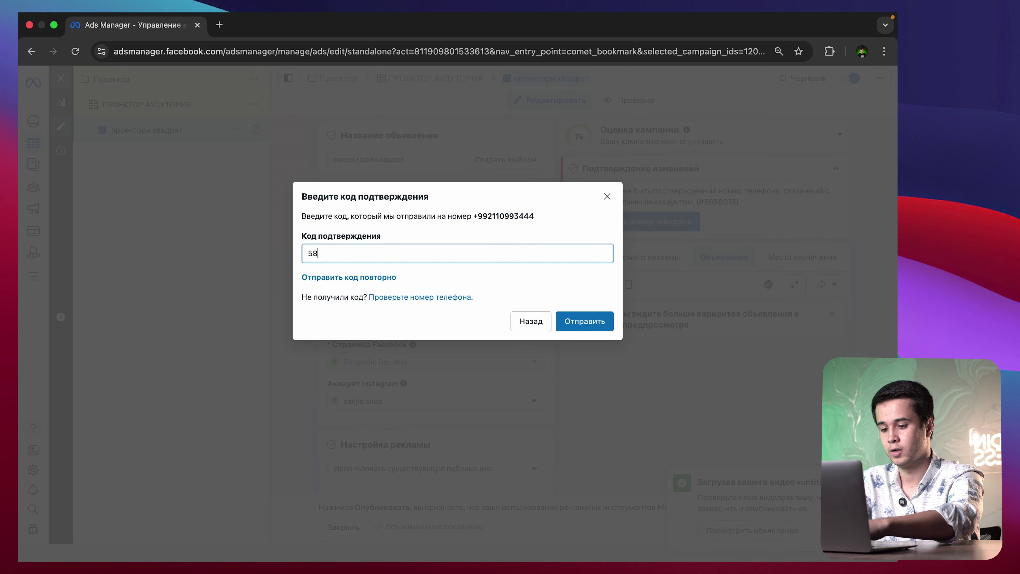
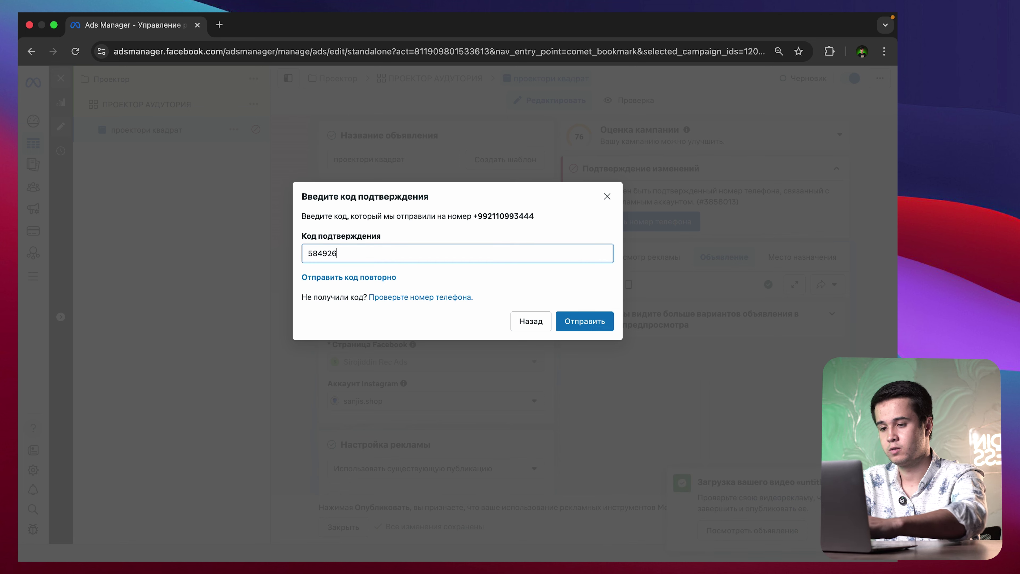
left_click(593, 327)
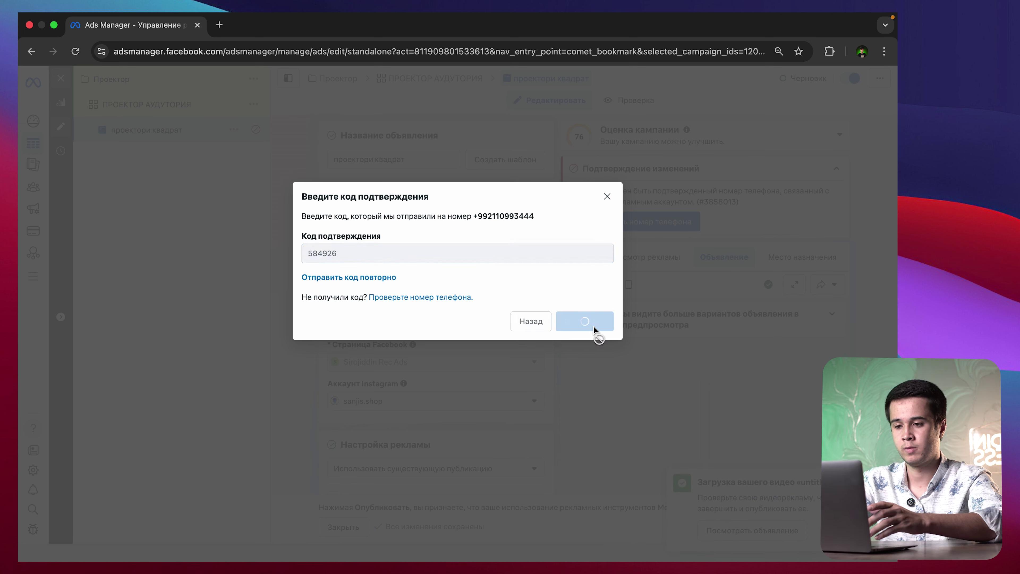
left_click(592, 314)
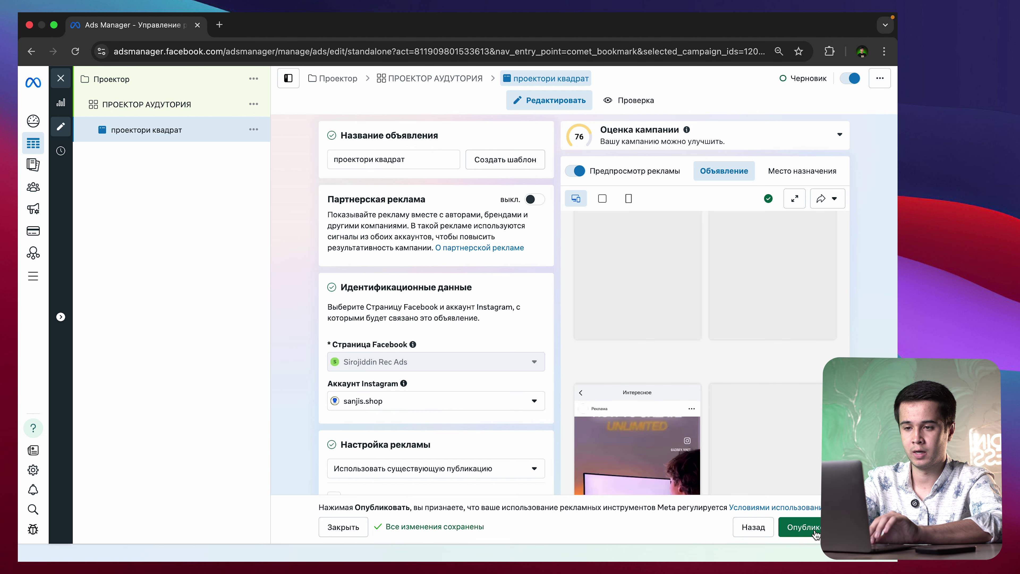
Step: Publish the ad with individual entrepreneur tax status declared, then switch off the Проектор campaign
left_click(814, 529)
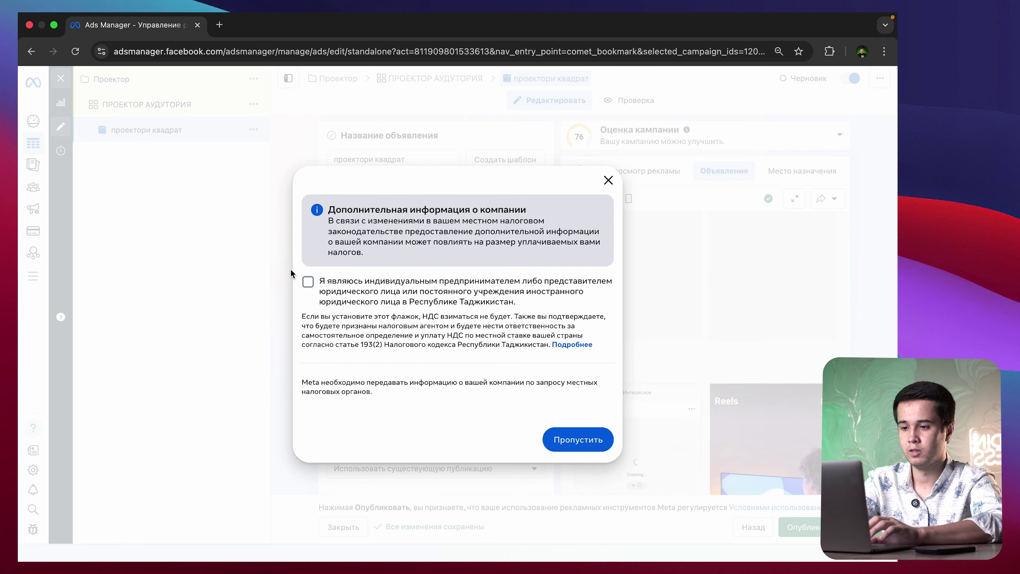
left_click(308, 282)
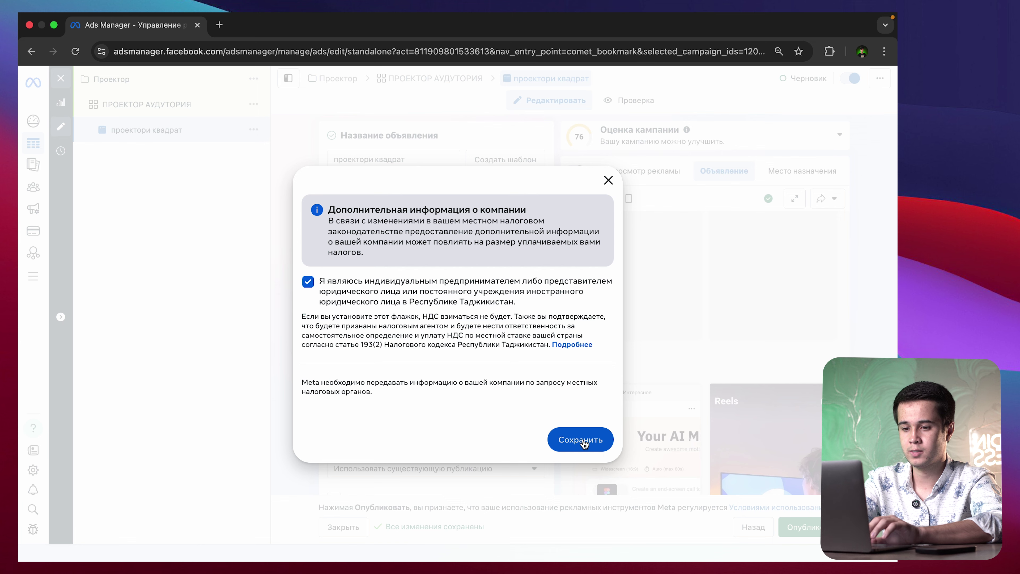
left_click(583, 444)
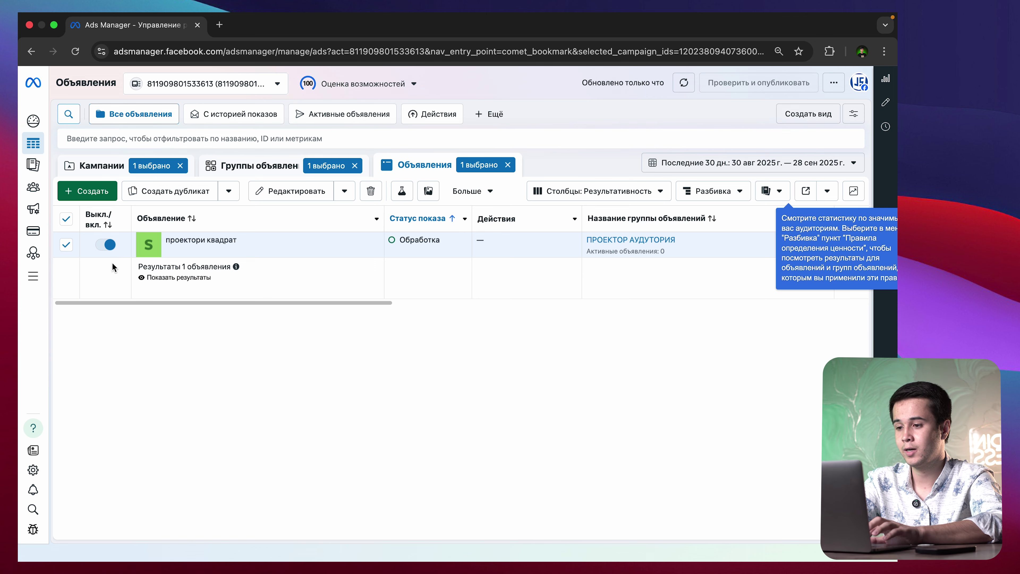
left_click(105, 166)
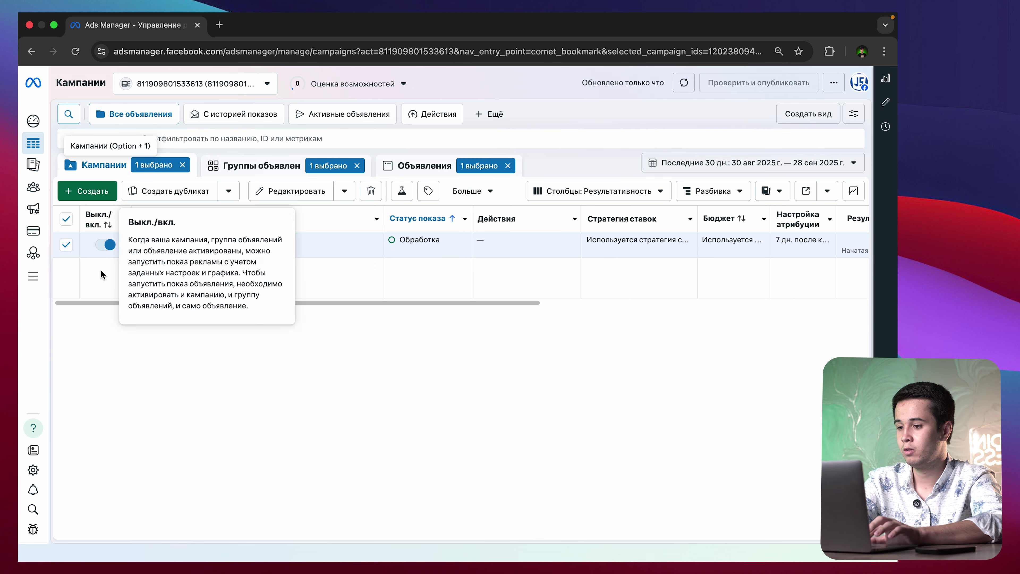
left_click(109, 245)
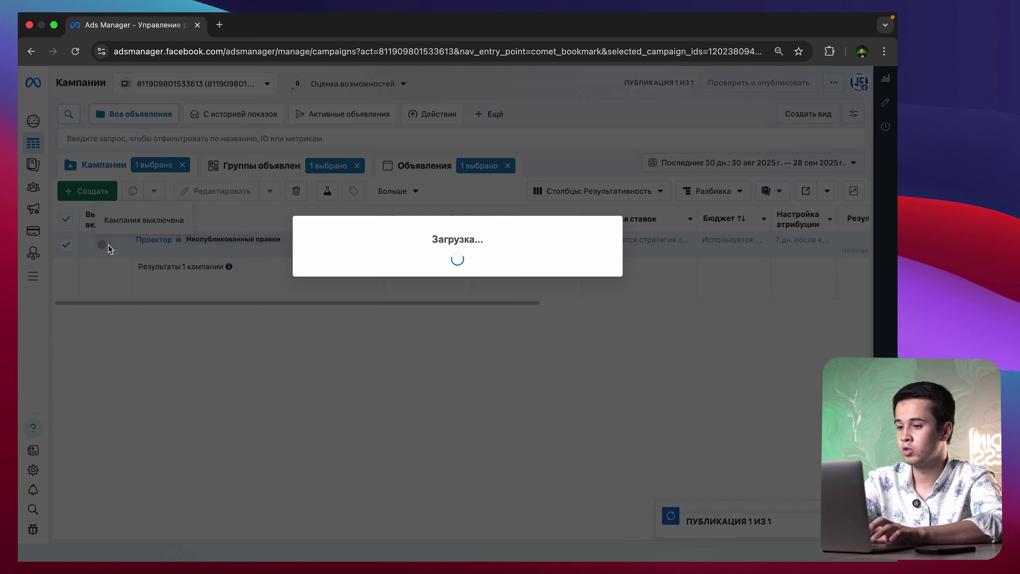